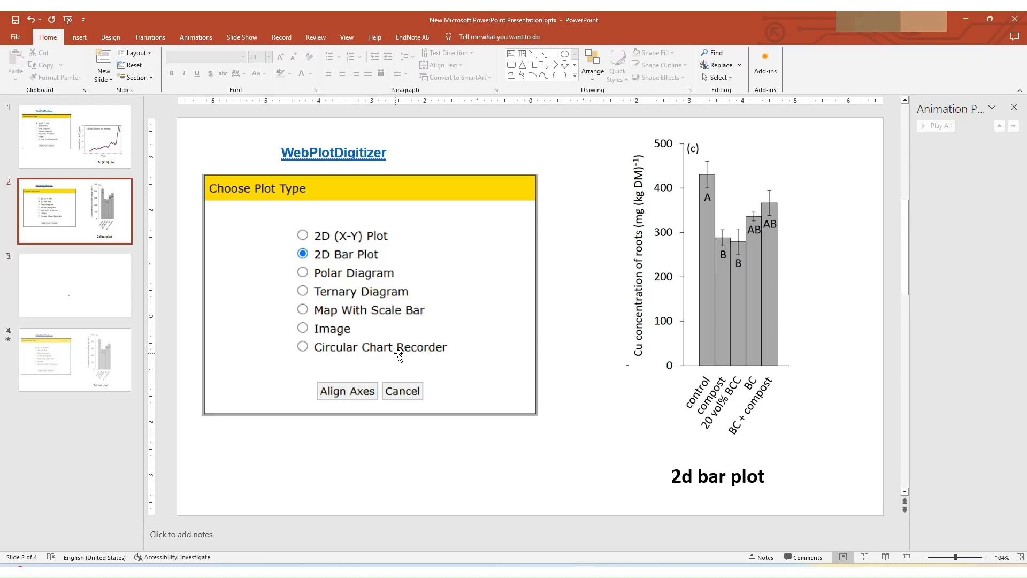
Compare the example slides for the 2D (X-Y) plot and the 2D bar plot.
{"action": "key", "text": "Up"}
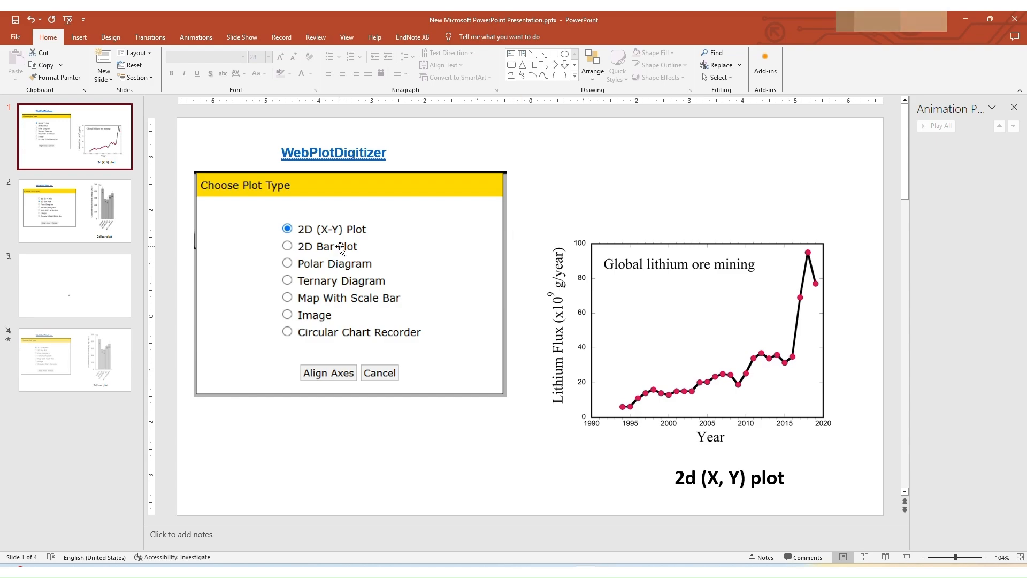
{"action": "key", "text": "Down"}
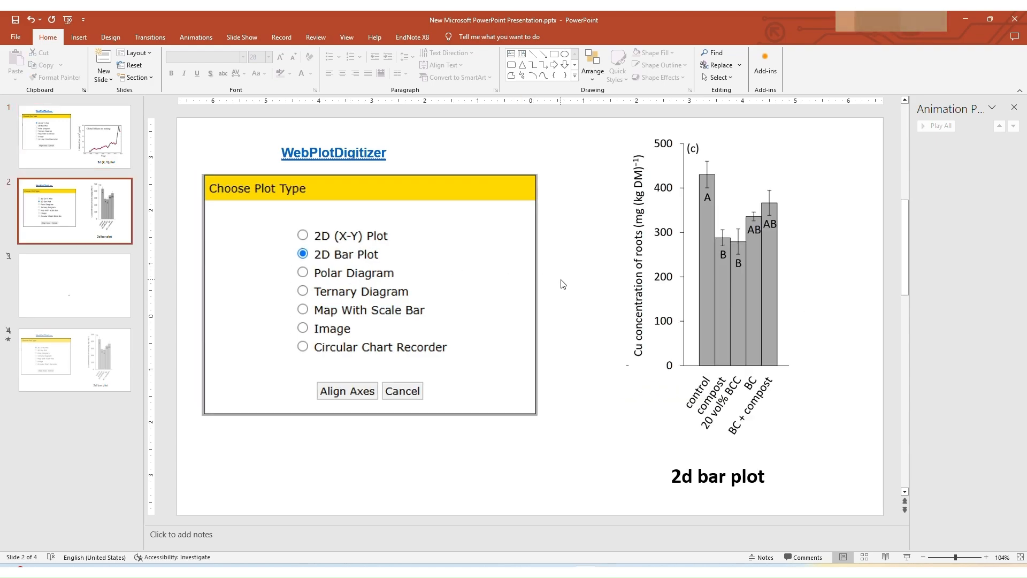
{"action": "scroll", "coordinate": [560, 289], "scroll_direction": "up", "scroll_amount": 1}
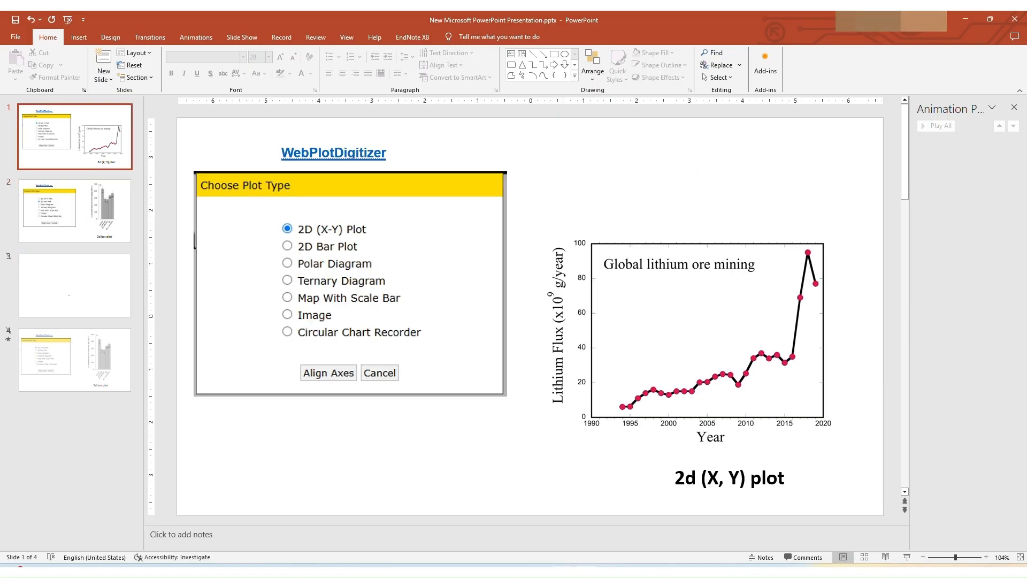
Switch to WebPlotDigitizer in the browser and load the image 2D (X, Y) Plot.png from the Miscellaneous folder.
{"action": "left_click", "coordinate": [562, 566]}
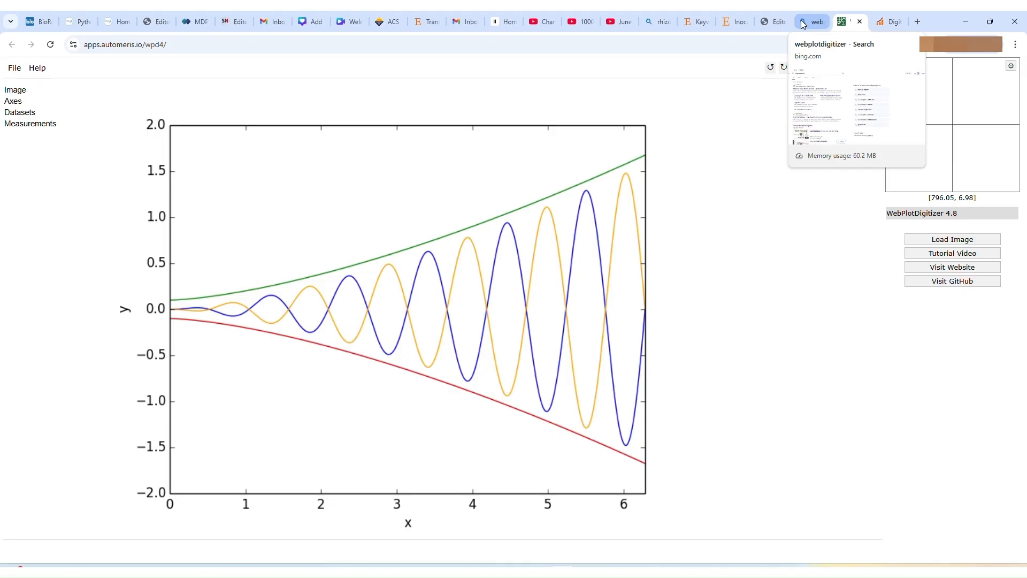
{"action": "left_click", "coordinate": [10, 69]}
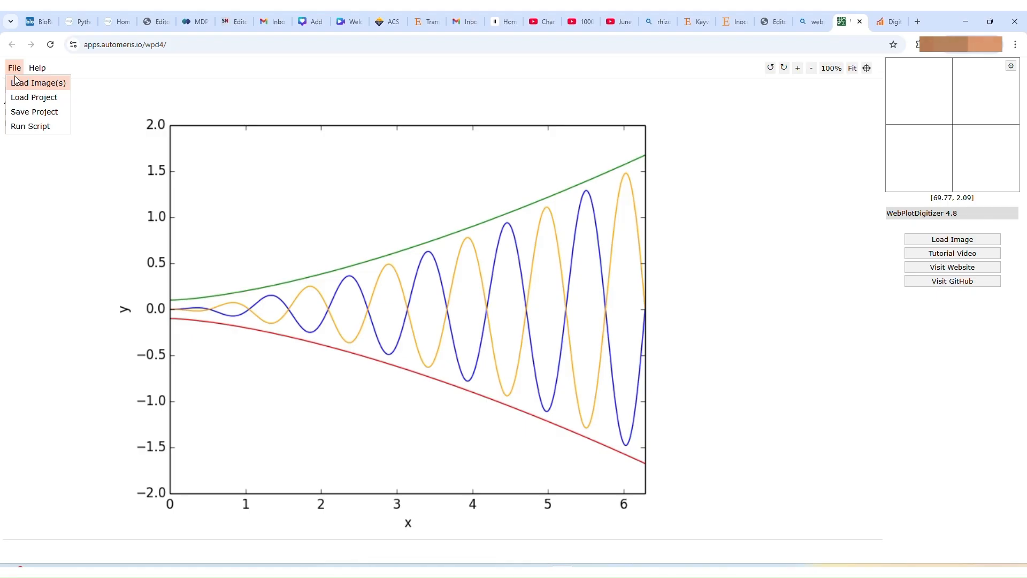
{"action": "left_click", "coordinate": [41, 89]}
{"action": "left_click", "coordinate": [476, 129]}
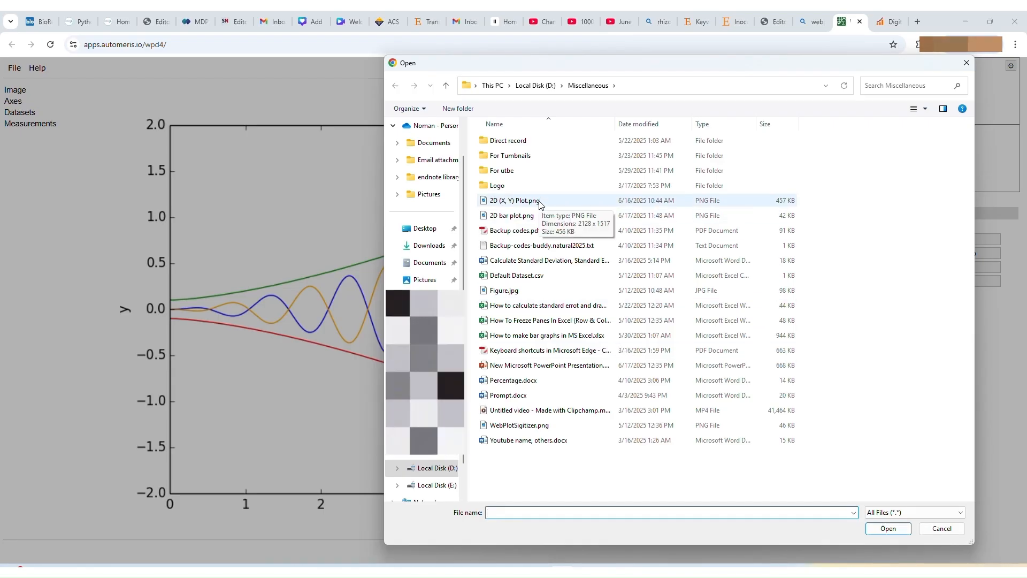
{"action": "left_click", "coordinate": [539, 203]}
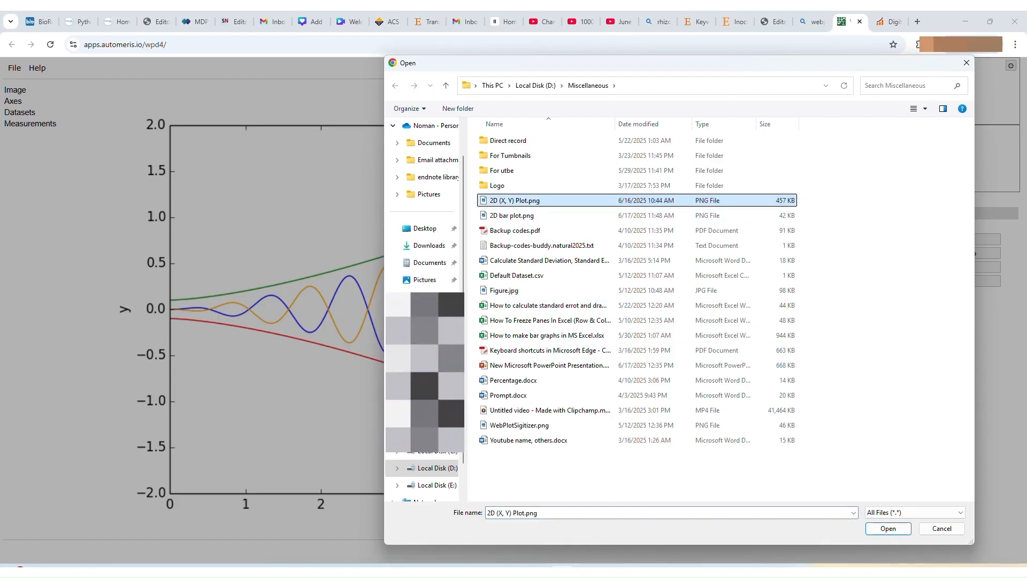
{"action": "left_click", "coordinate": [888, 528]}
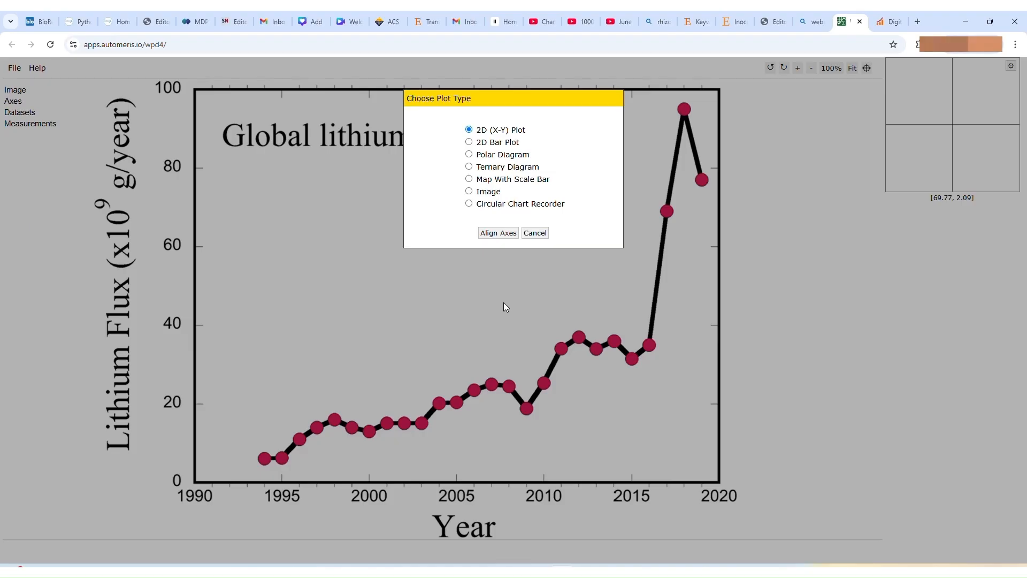
Open a fresh WebPlotDigitizer session in another browser tab, starting from the webplotdigitizer search results.
{"action": "left_click", "coordinate": [812, 21]}
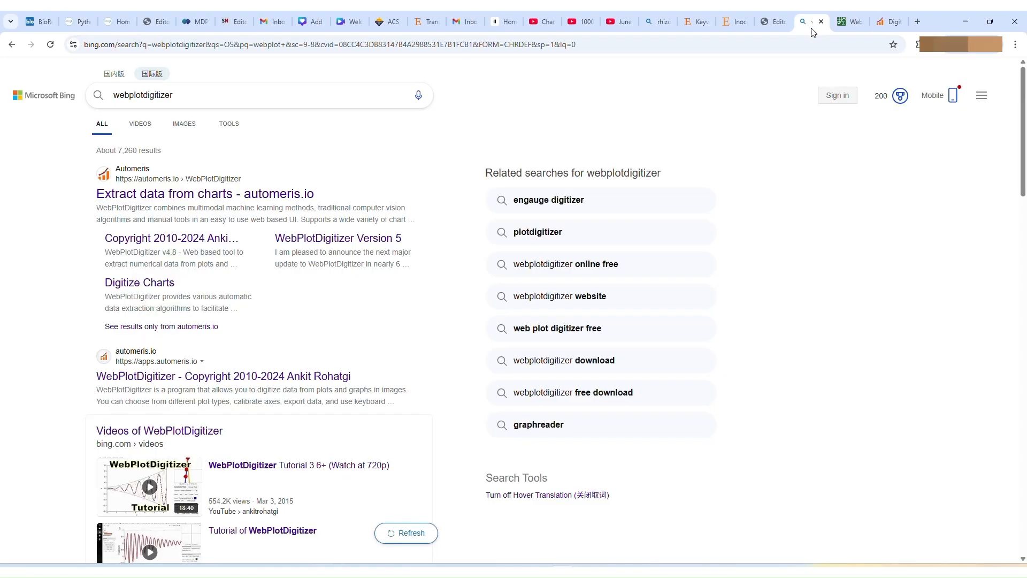
{"action": "left_click", "coordinate": [176, 193]}
{"action": "left_click", "coordinate": [846, 20]}
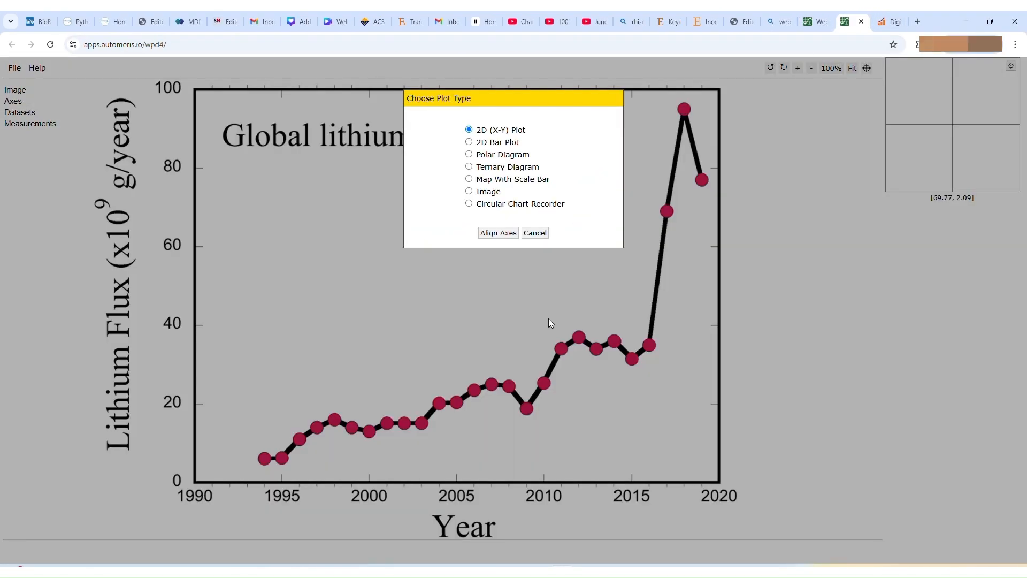
{"action": "left_click", "coordinate": [806, 26]}
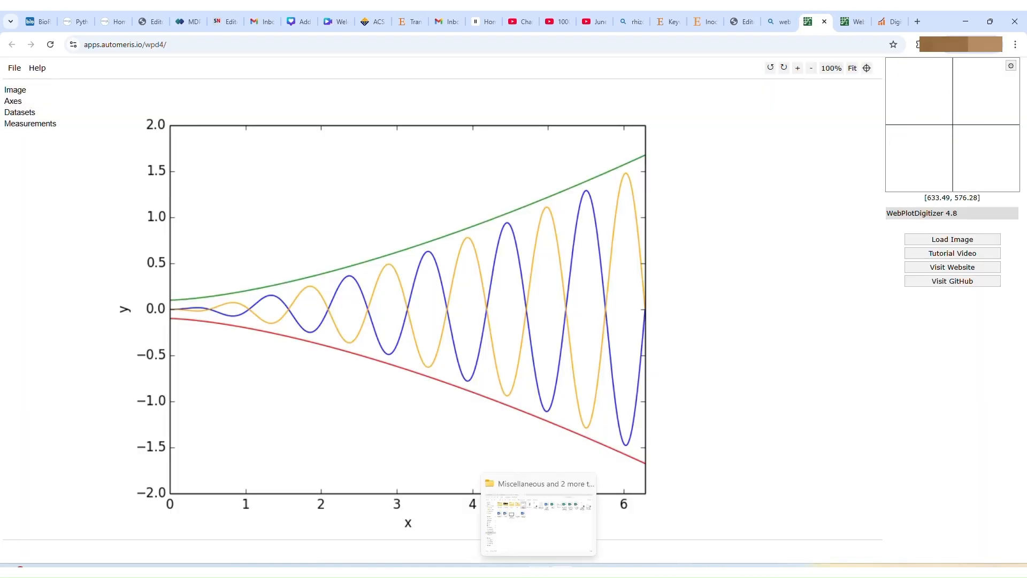
Bring the 2D (X, Y) Plot.png image from the Miscellaneous folder window into the fresh WebPlotDigitizer session.
{"action": "left_click", "coordinate": [538, 568]}
{"action": "left_click", "coordinate": [617, 341]}
{"action": "left_click_drag", "start_coordinate": [377, 126], "coordinate": [362, 314]}
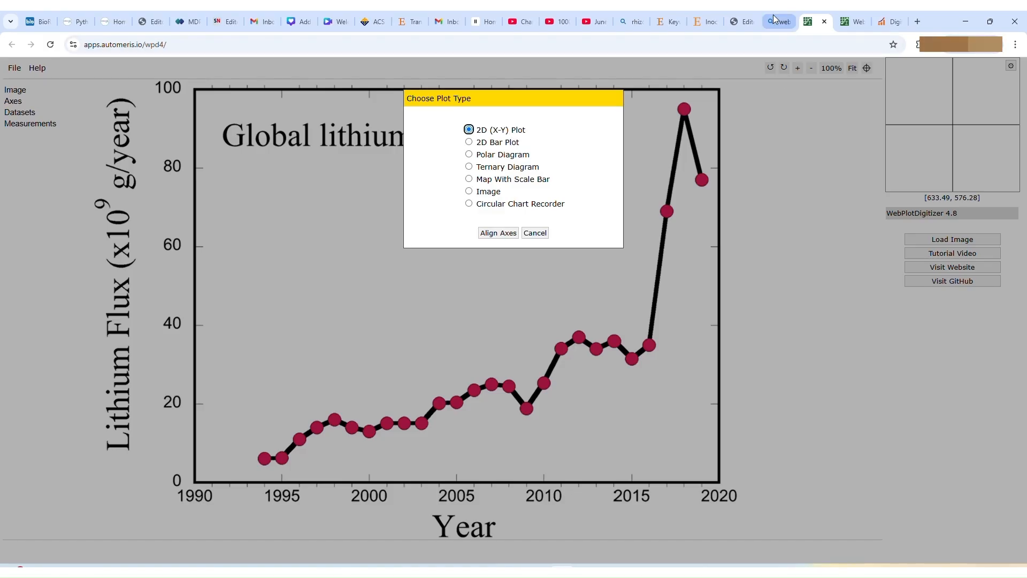
View 2D (X, Y) Plot.png in the image viewer, return to WebPlotDigitizer and cancel the plot type choice.
{"action": "mouse_move", "coordinate": [608, 570]}
{"action": "left_click", "coordinate": [551, 521]}
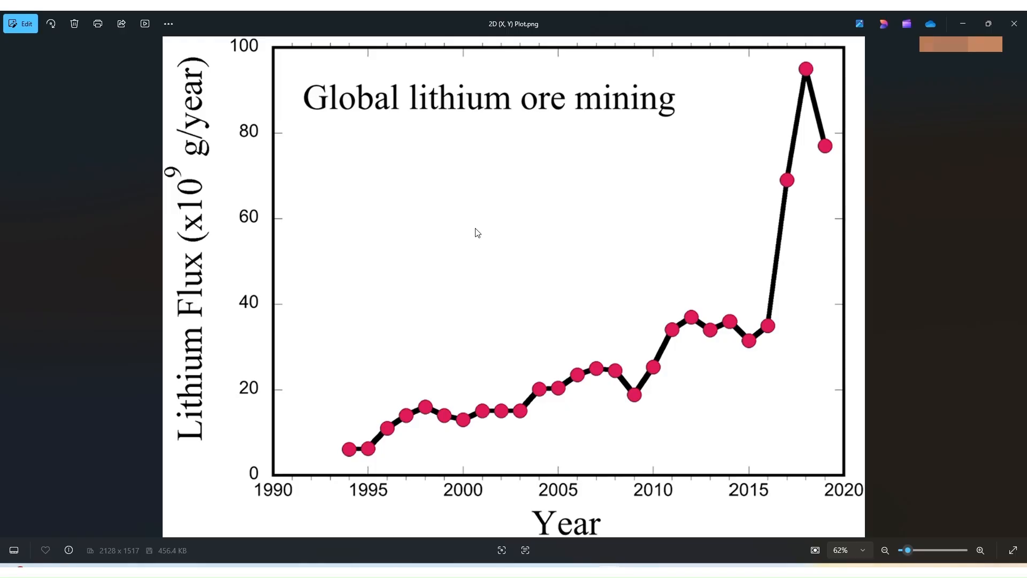
{"action": "left_click", "coordinate": [561, 570]}
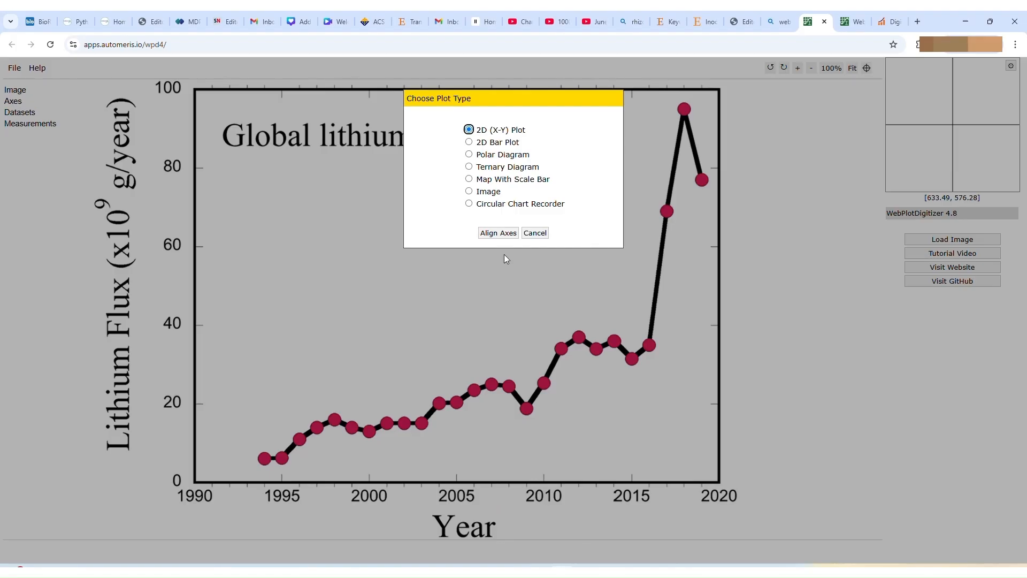
{"action": "left_click", "coordinate": [532, 234]}
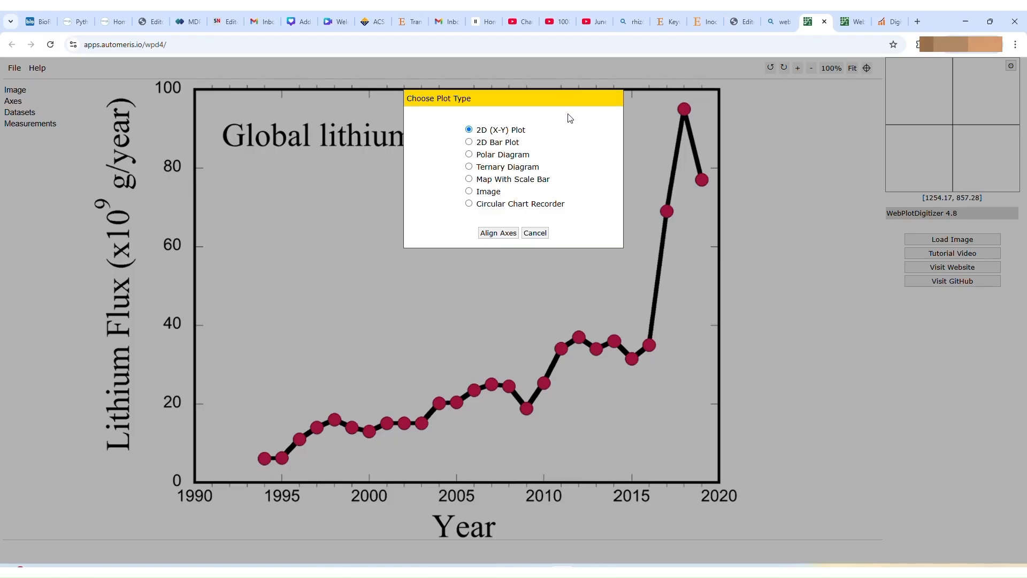
Choose the 2D (X-Y) Plot type for the lithium chart and proceed to axis alignment.
{"action": "left_click_drag", "start_coordinate": [521, 105], "coordinate": [486, 100]}
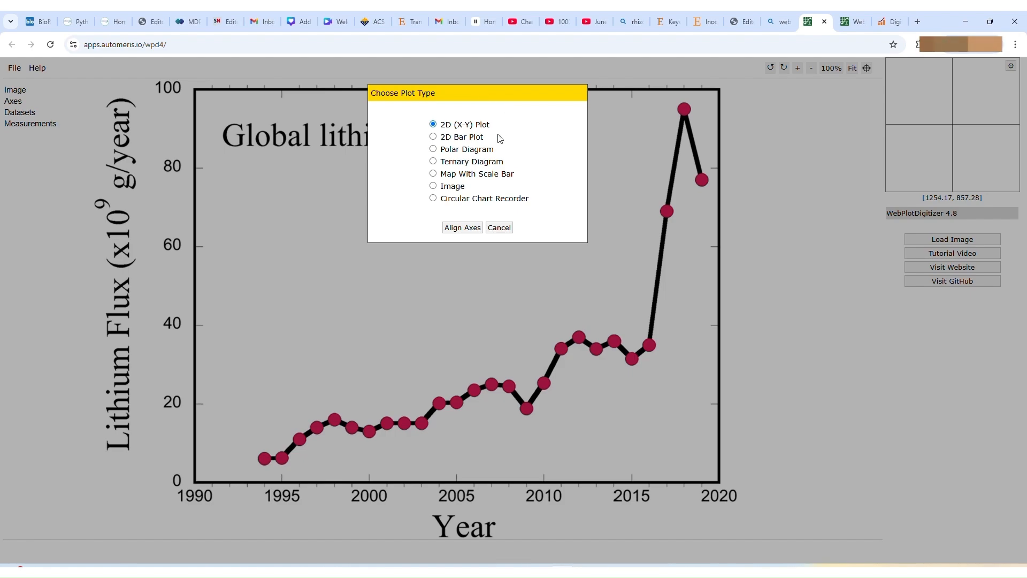
{"action": "left_click", "coordinate": [462, 227]}
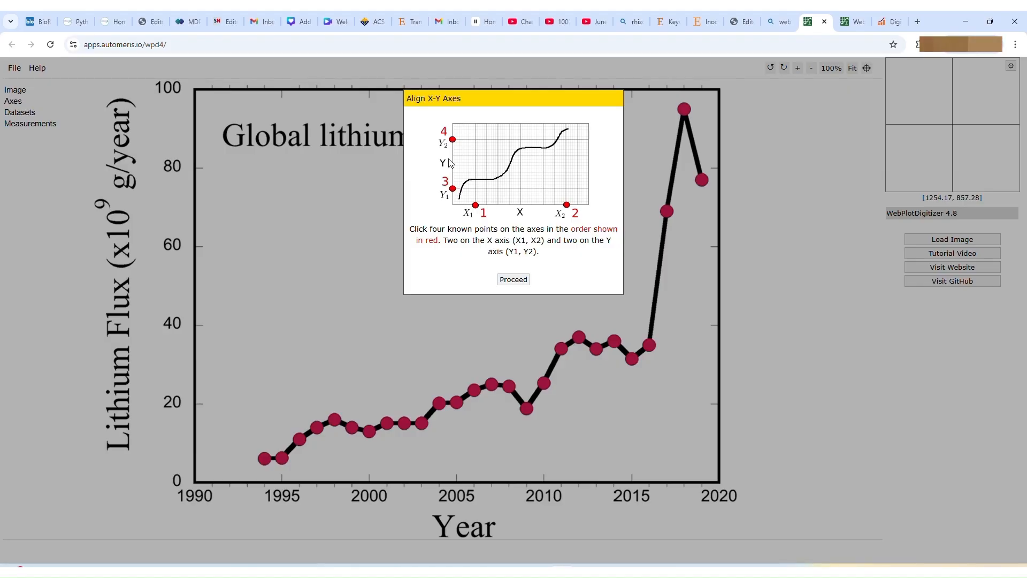
{"action": "left_click", "coordinate": [512, 280]}
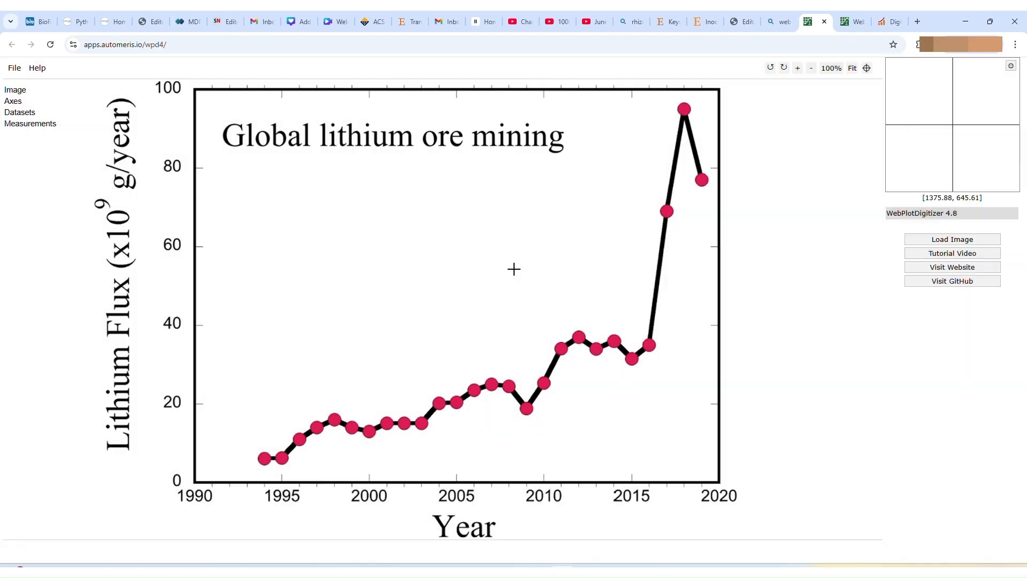
Mark the calibration points X1 at 1990, X2 at 2020, Y1 at 0 and Y2 at 100 on the chart axes.
{"action": "left_click", "coordinate": [195, 482]}
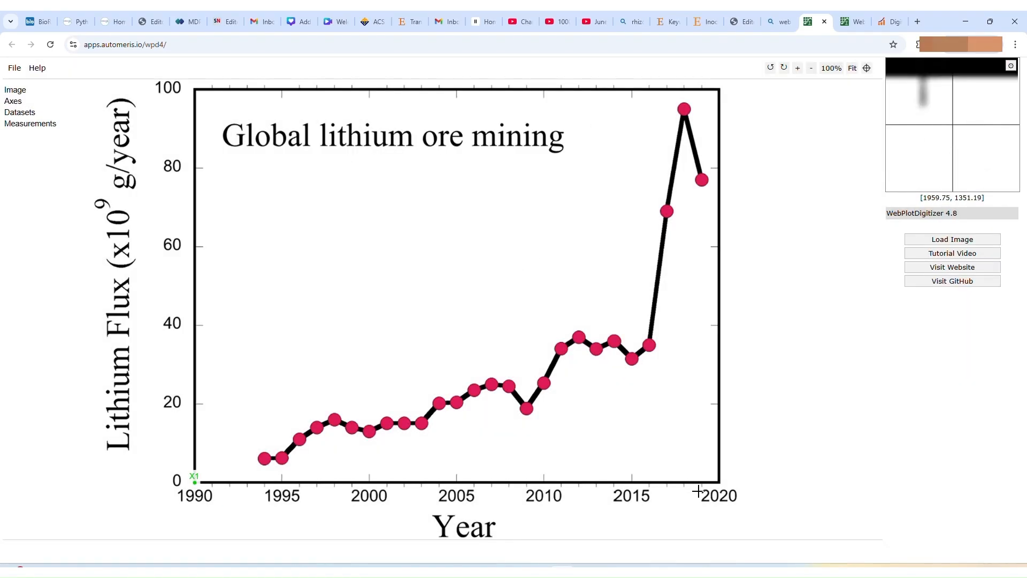
{"action": "left_click", "coordinate": [720, 481]}
{"action": "left_click", "coordinate": [195, 482]}
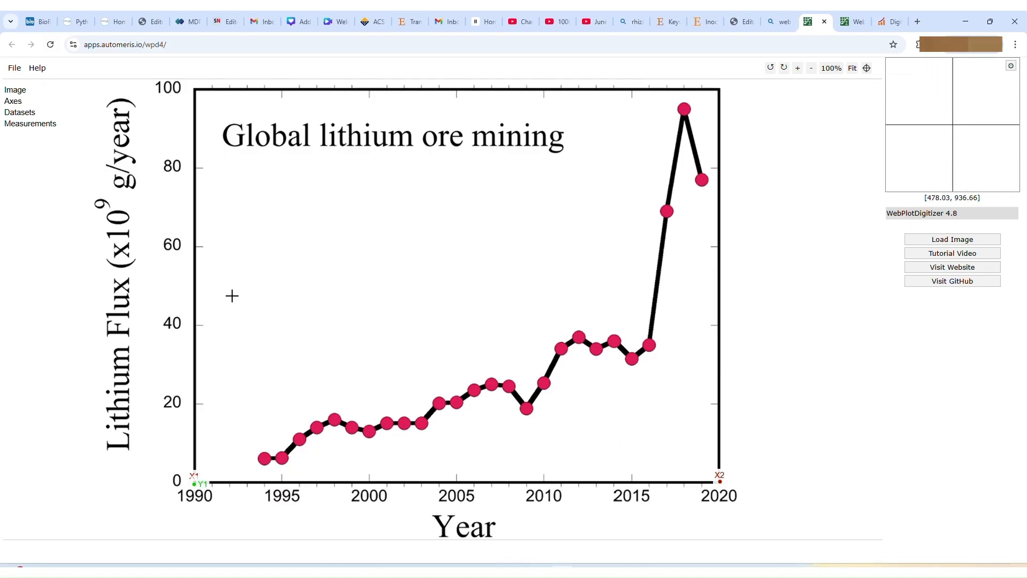
{"action": "left_click", "coordinate": [196, 89]}
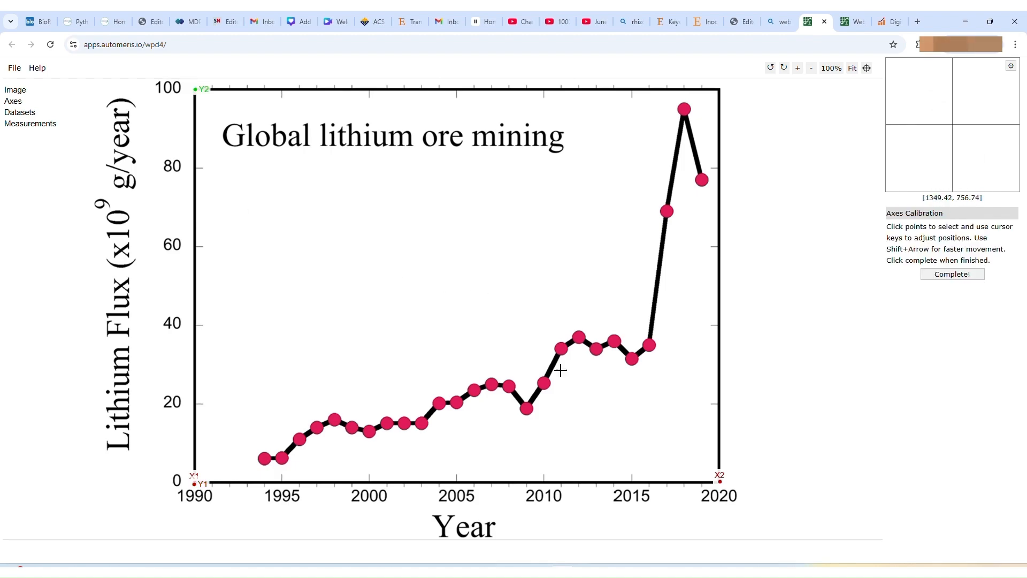
Nudge the X2 calibration point onto the chart frame's corner at 2020.
{"action": "left_click", "coordinate": [720, 480]}
{"action": "key", "text": "Left"}
{"action": "key", "text": "Left"}
{"action": "key", "text": "Left"}
{"action": "key", "text": "Left"}
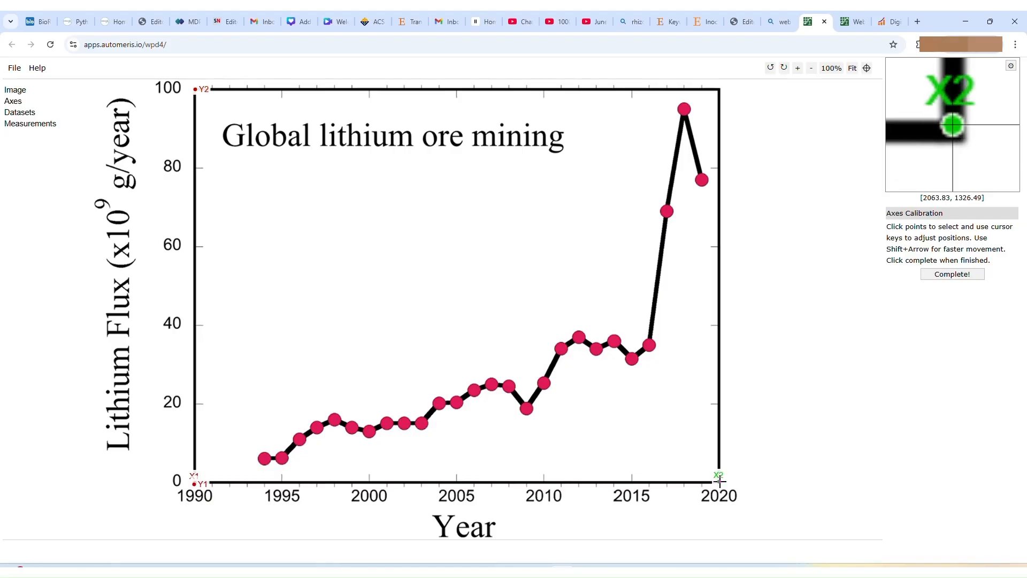
{"action": "key", "text": "Up"}
{"action": "key", "text": "Up"}
{"action": "key", "text": "Up"}
{"action": "key", "text": "Down"}
{"action": "key", "text": "Down"}
{"action": "key", "text": "Down"}
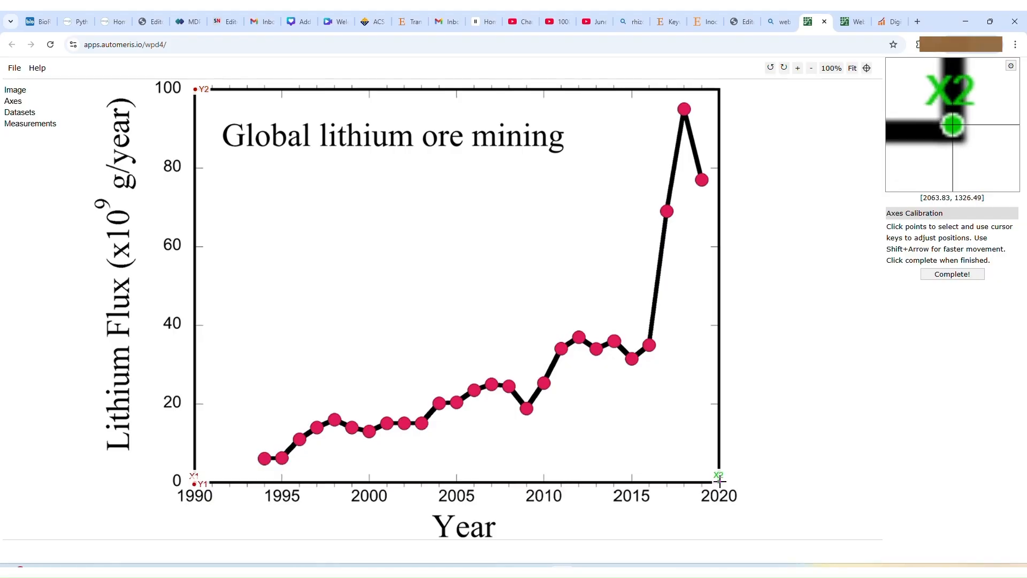
Nudge the Y1 calibration point up onto the axis origin, level with X1.
{"action": "left_click", "coordinate": [194, 481]}
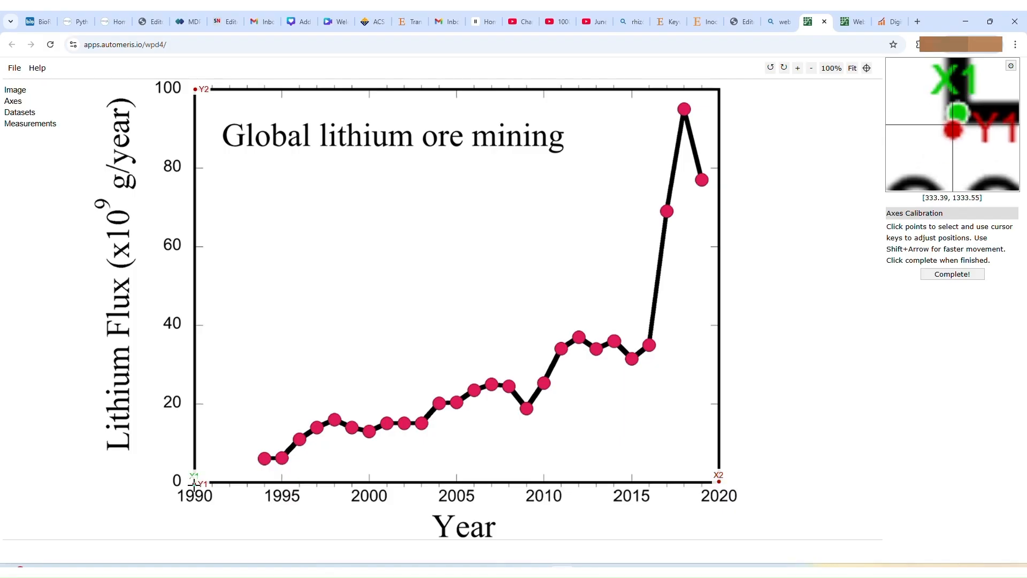
{"action": "left_click", "coordinate": [196, 485]}
{"action": "key", "text": "Up"}
{"action": "key", "text": "Up"}
{"action": "key", "text": "Up"}
{"action": "key", "text": "Up"}
{"action": "key", "text": "Up"}
{"action": "key", "text": "Up"}
{"action": "key", "text": "Up"}
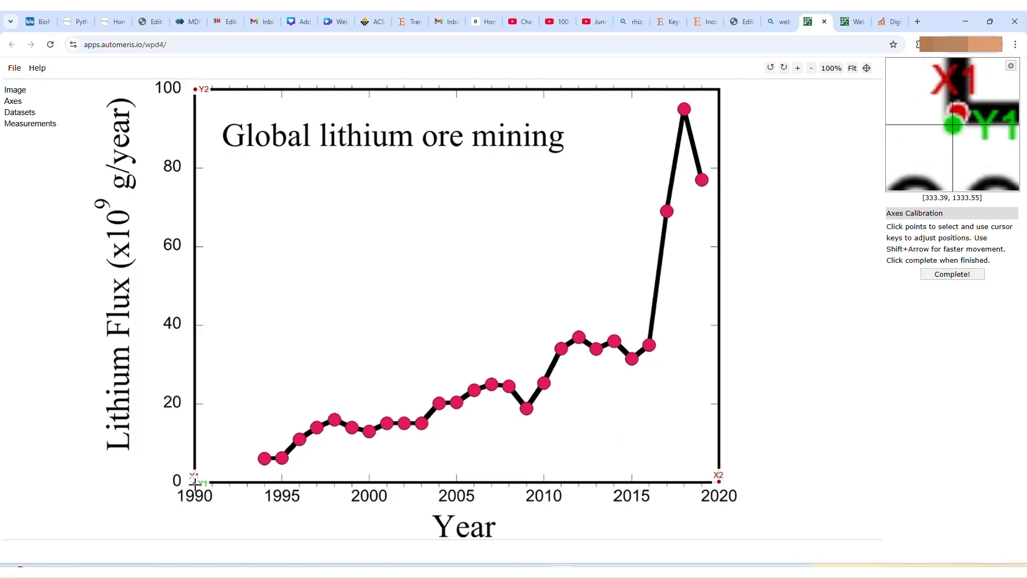
{"action": "key", "text": "Right"}
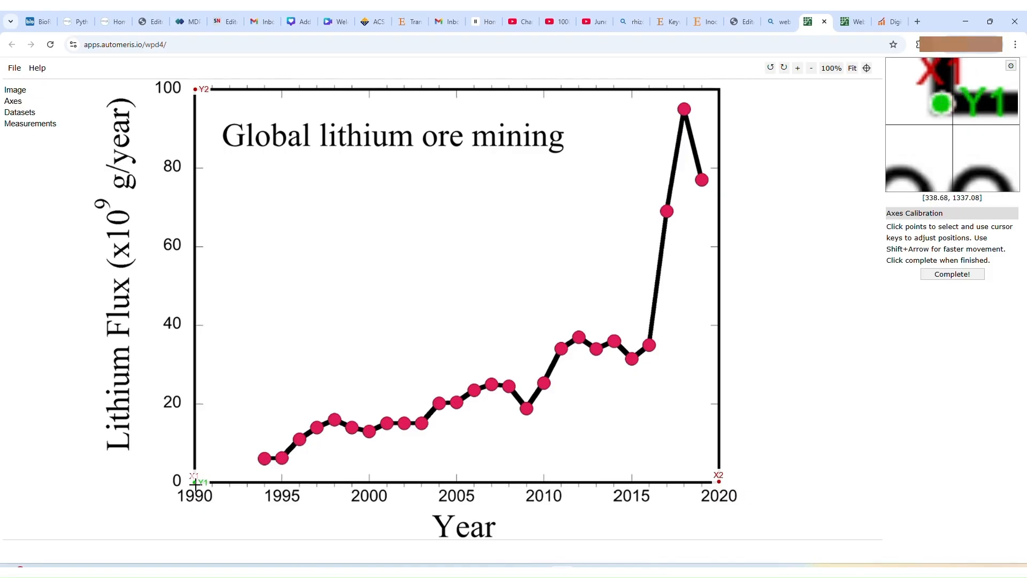
{"action": "key", "text": "Right"}
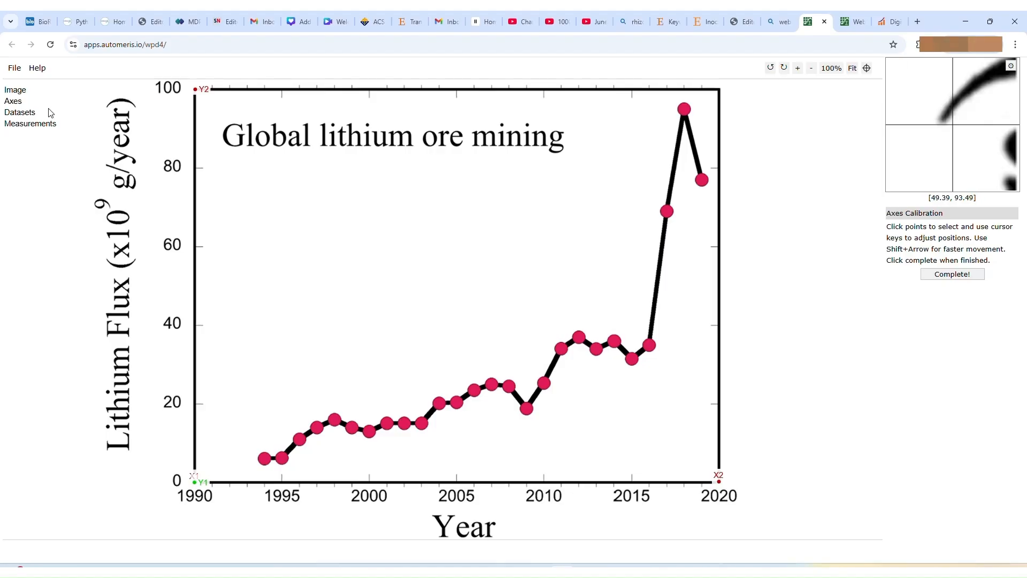
Add a new axes calibration of type 2D (X-Y) Plot and proceed to marking its points.
{"action": "left_click", "coordinate": [15, 103]}
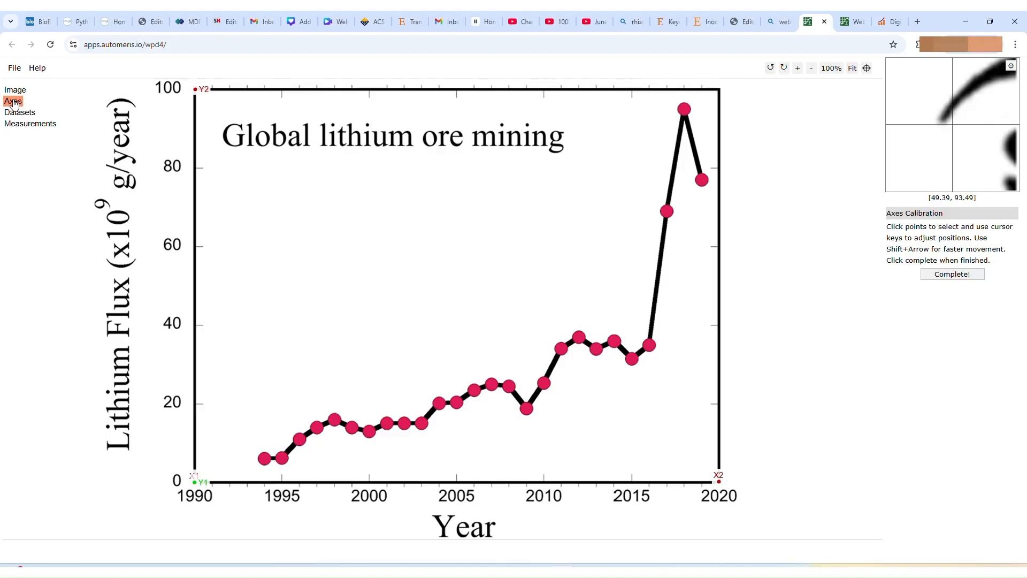
{"action": "left_click", "coordinate": [62, 163]}
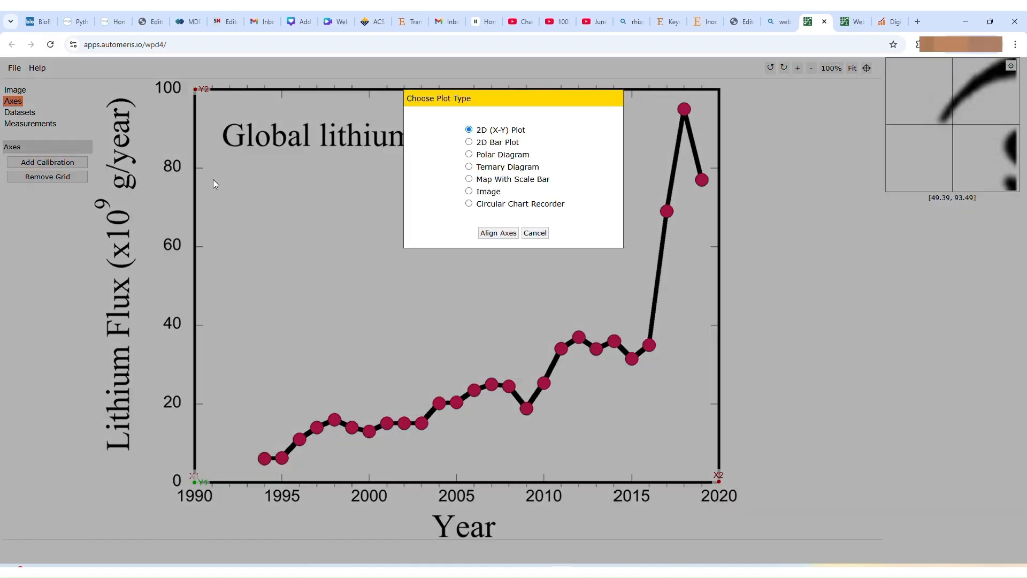
{"action": "left_click", "coordinate": [498, 233]}
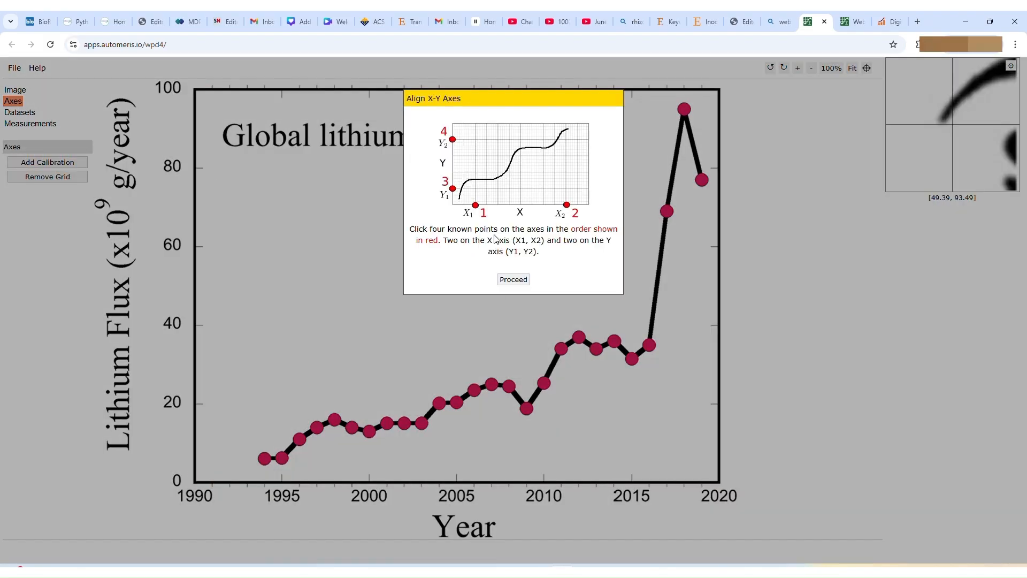
{"action": "left_click", "coordinate": [514, 278]}
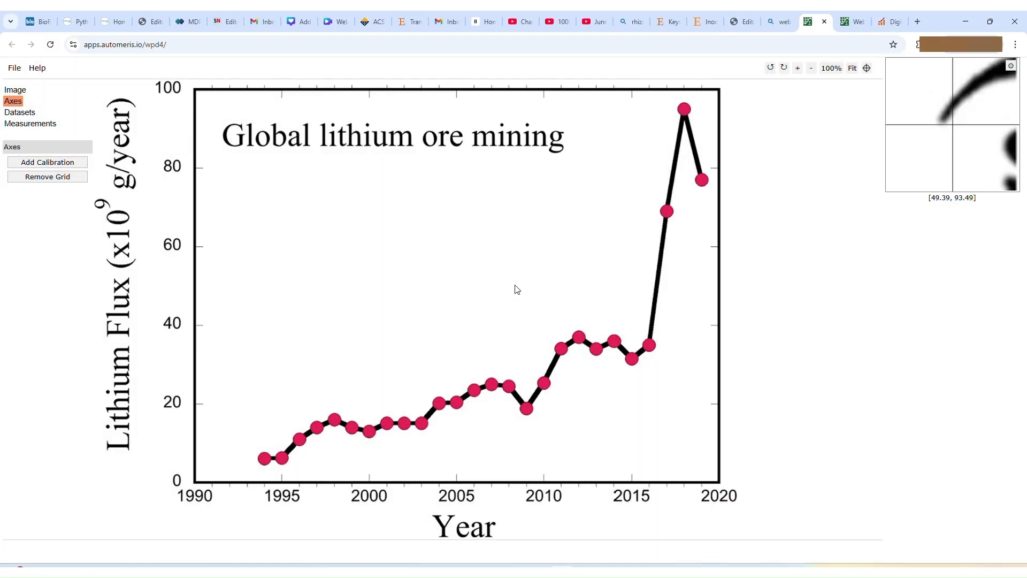
Place the new calibration's X1 at 1990, X2 at 2020, Y1 at 0 and Y2 at 100 on the axes.
{"action": "left_click", "coordinate": [196, 481]}
{"action": "left_click", "coordinate": [719, 480]}
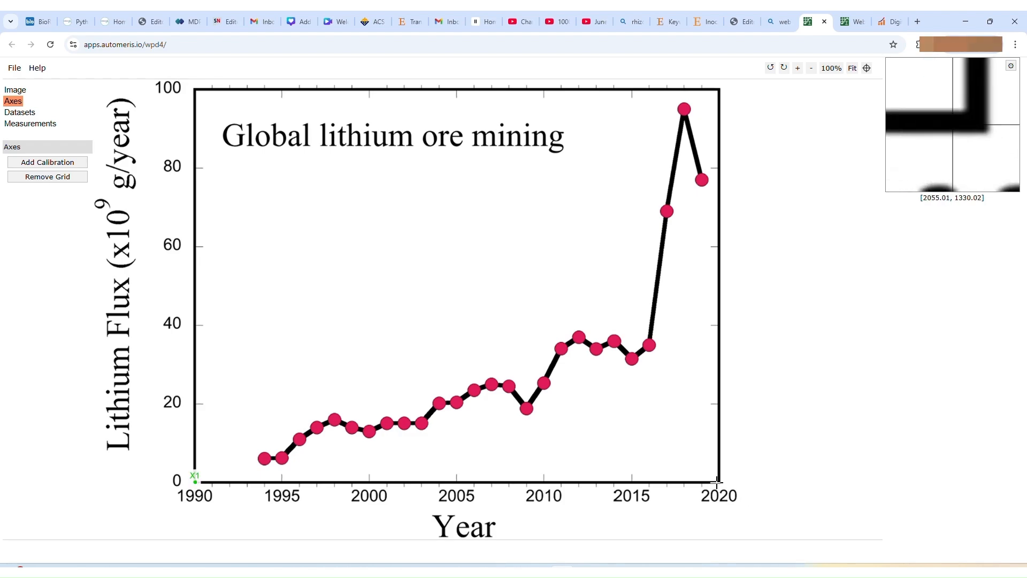
{"action": "left_click", "coordinate": [197, 481]}
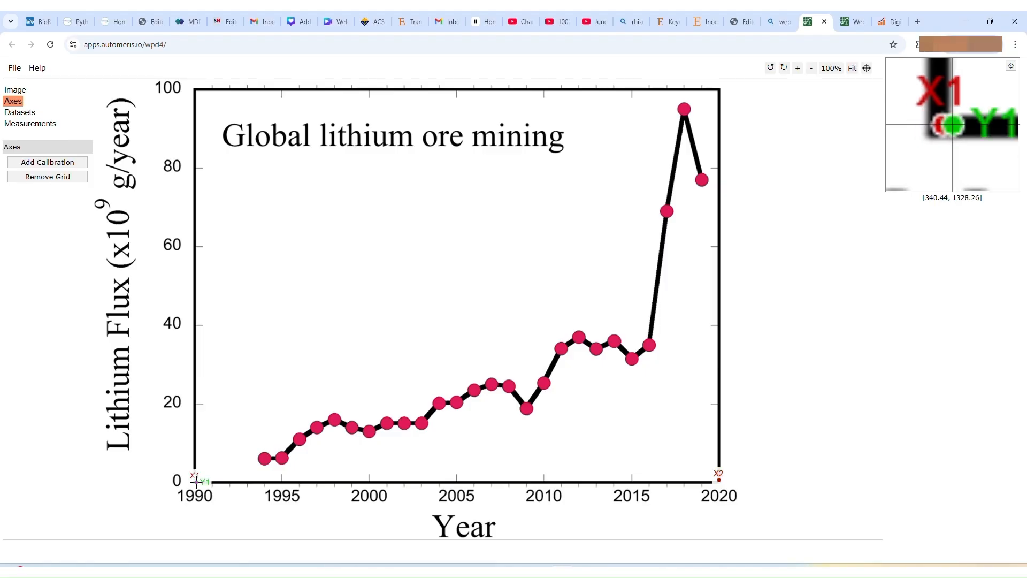
{"action": "left_click", "coordinate": [194, 89]}
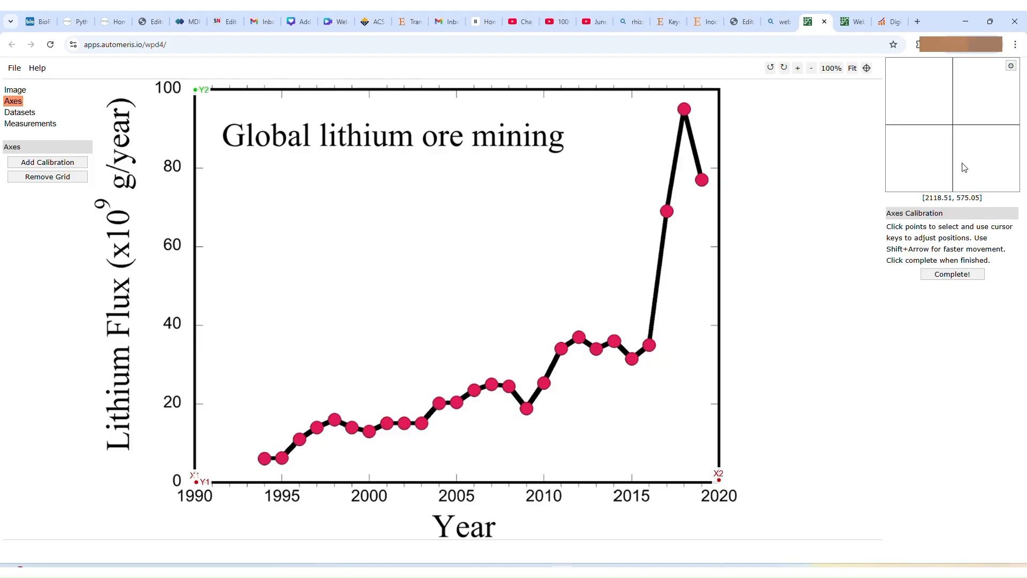
Nudge the X2 calibration point down onto the X axis at 2020 and finish placing the calibration points.
{"action": "left_click", "coordinate": [718, 479]}
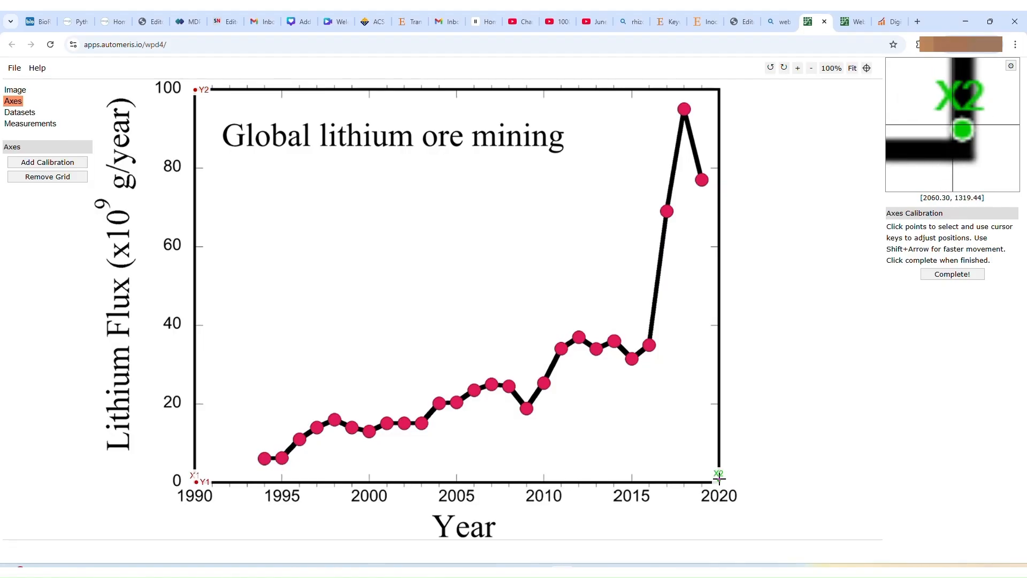
{"action": "key", "text": "Down"}
{"action": "key", "text": "Down"}
{"action": "key", "text": "Down"}
{"action": "key", "text": "Down"}
{"action": "key", "text": "Down"}
{"action": "key", "text": "Down"}
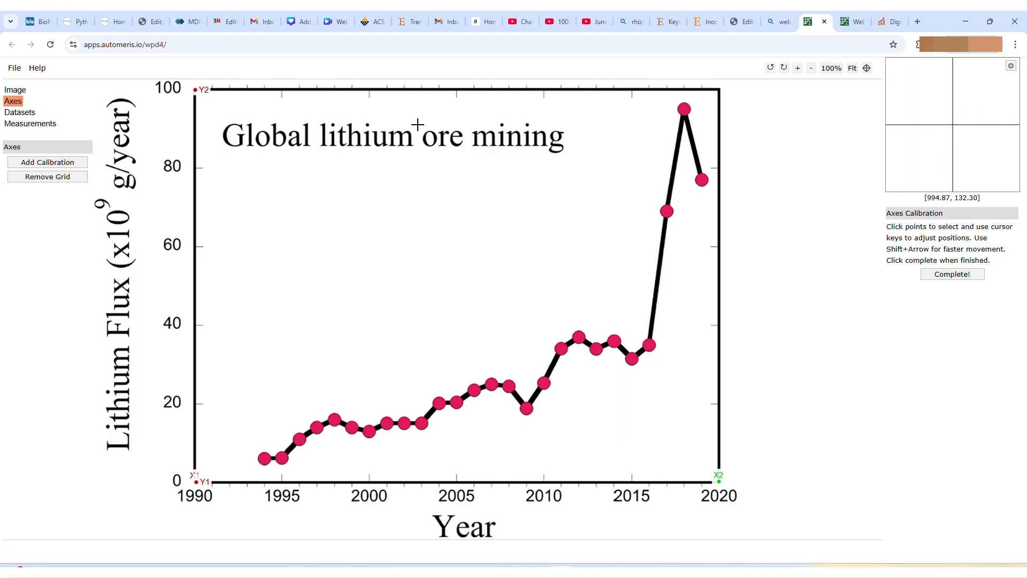
{"action": "left_click", "coordinate": [946, 275]}
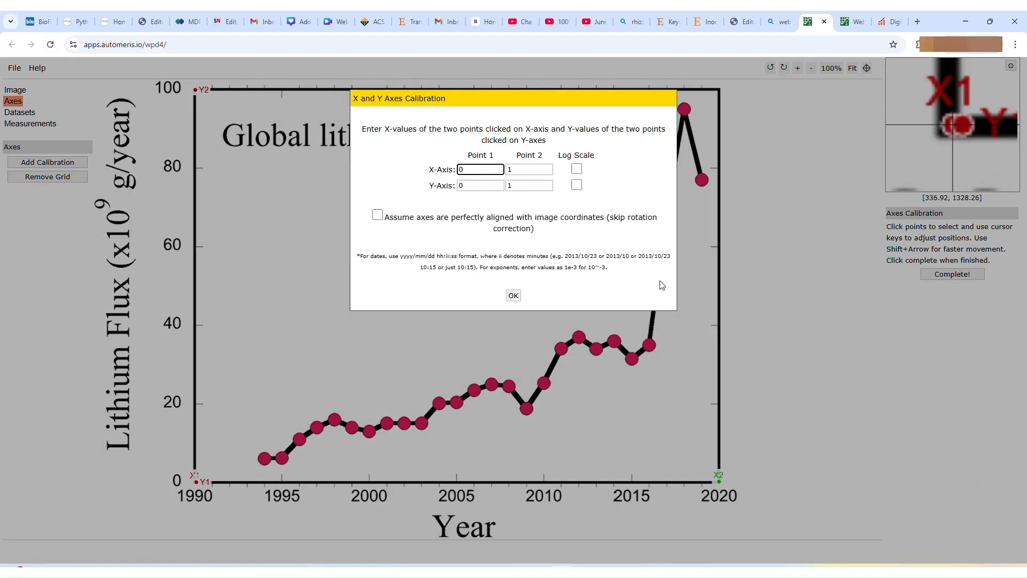
Calibrate the axes with X values 1990 and 2020 and Y values 0 and 100, keeping both scales linear.
{"action": "double_click", "coordinate": [461, 170]}
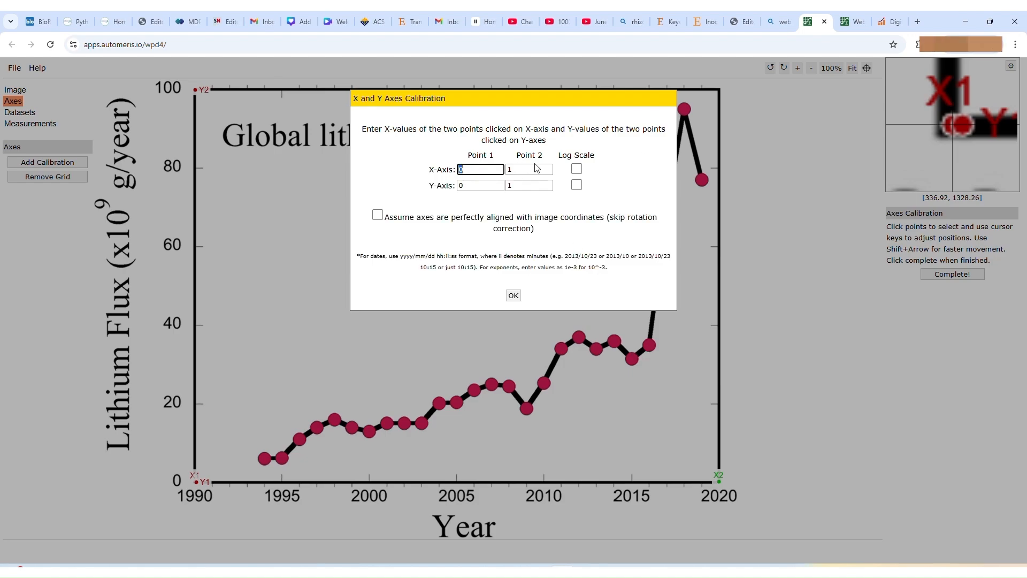
{"action": "type", "text": "199"}
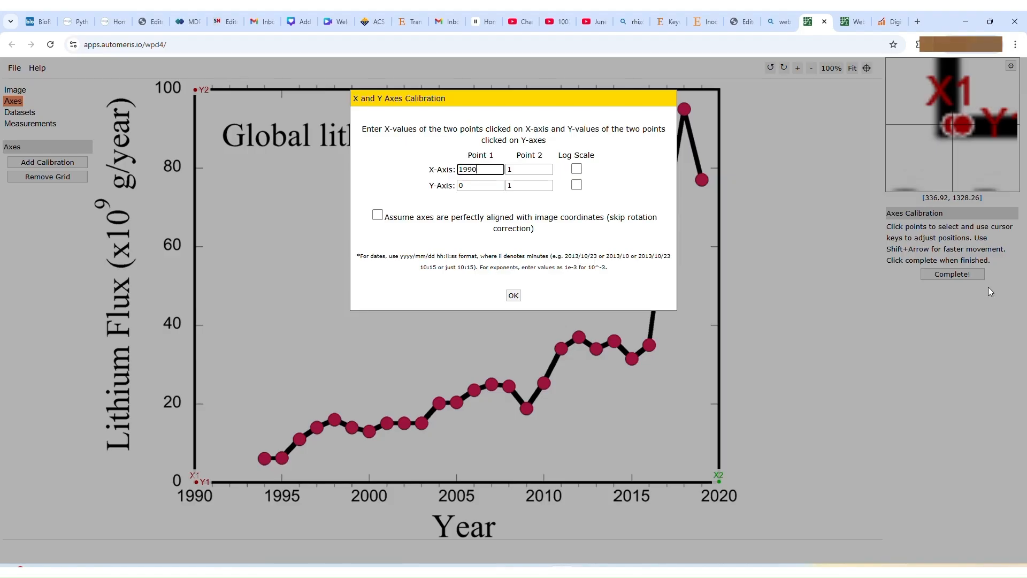
{"action": "type", "text": "0"}
{"action": "key", "text": "Tab"}
{"action": "type", "text": "2020"}
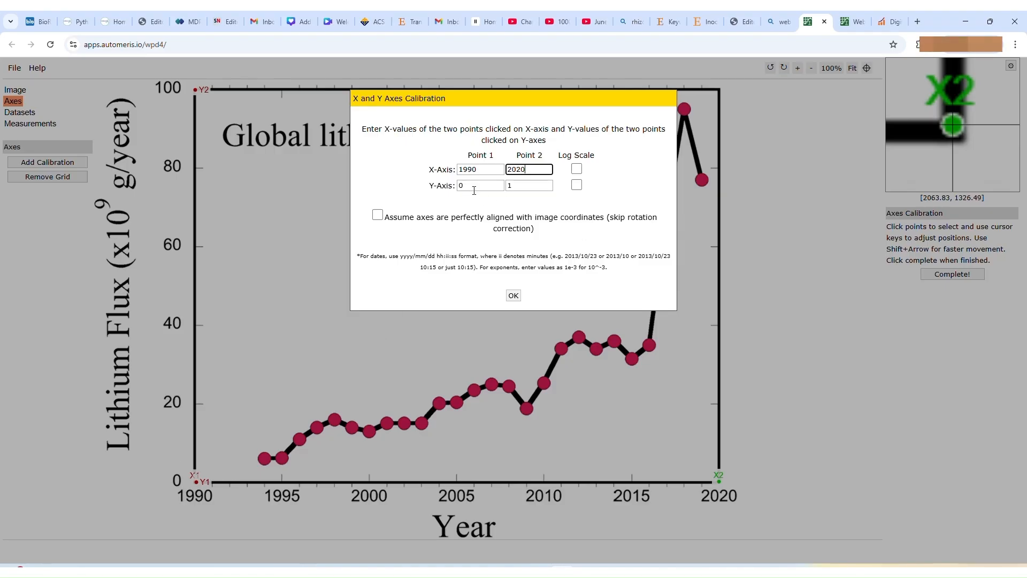
{"action": "double_click", "coordinate": [520, 185]}
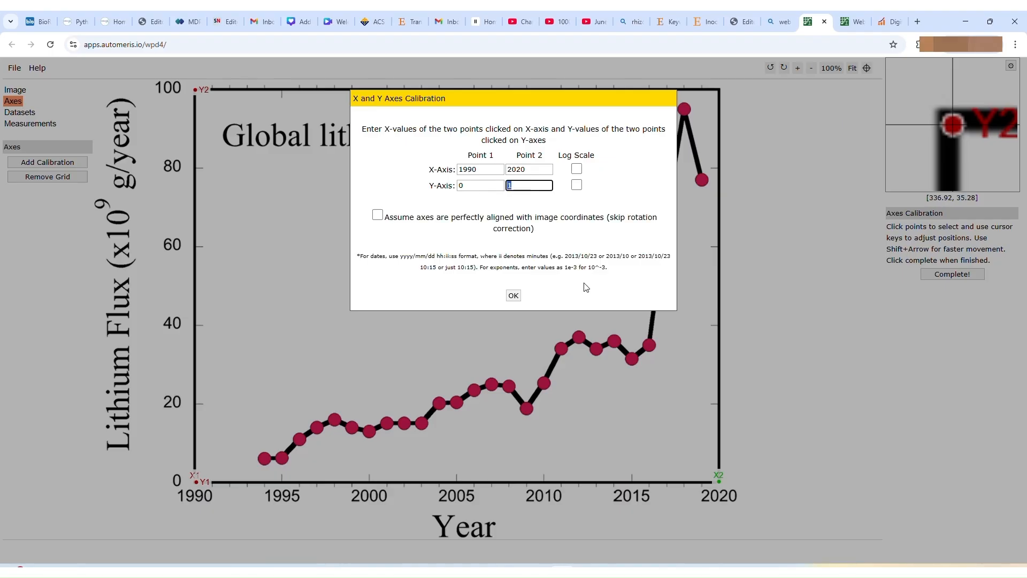
{"action": "type", "text": "100"}
{"action": "left_click", "coordinate": [577, 170]}
{"action": "left_click", "coordinate": [579, 173]}
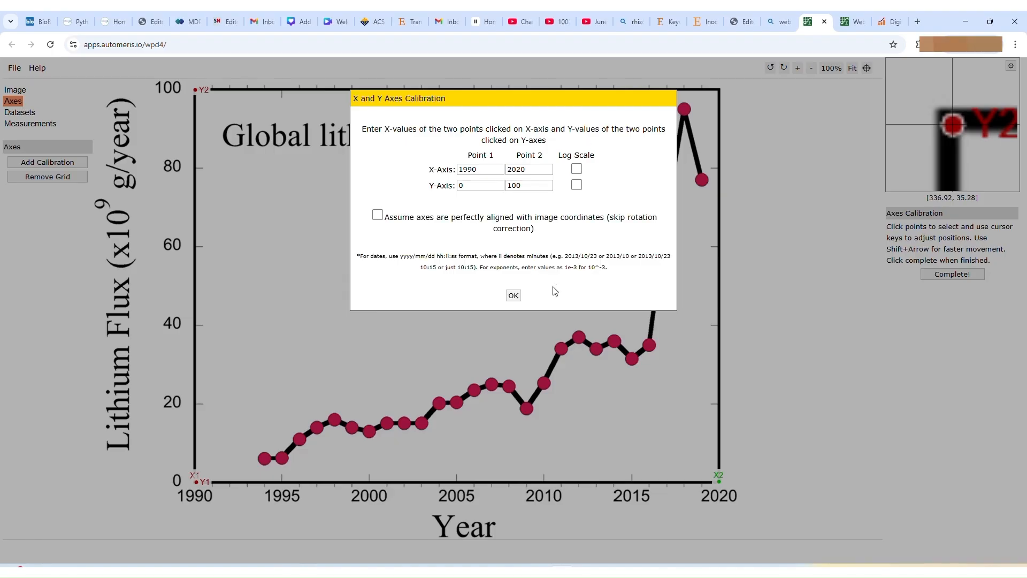
{"action": "left_click", "coordinate": [513, 296]}
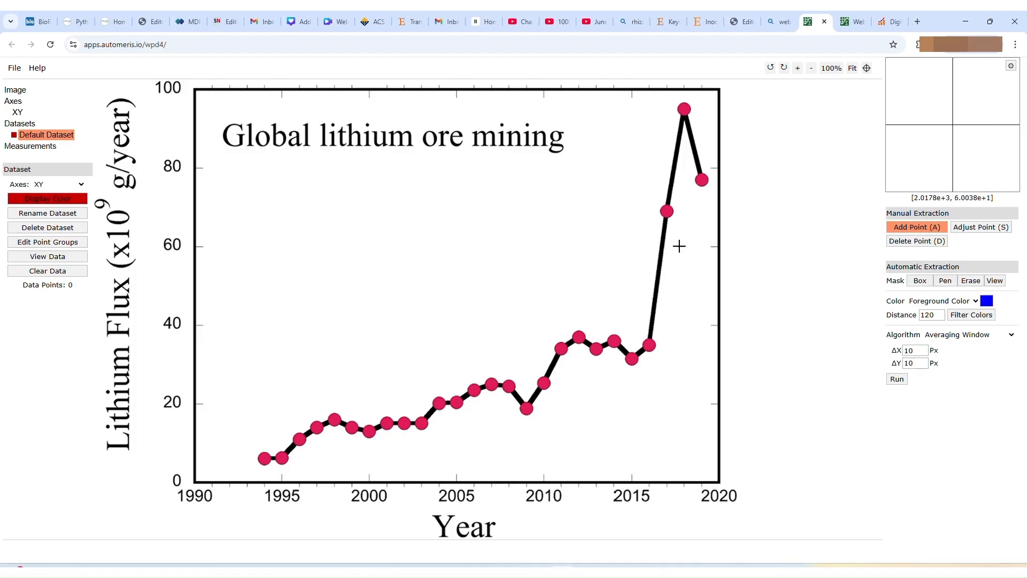
Add a data point at the centre of every red marker along the lithium mining curve, from 1994 through 2019.
{"action": "left_click", "coordinate": [264, 458]}
{"action": "left_click", "coordinate": [281, 459]}
{"action": "left_click", "coordinate": [299, 439]}
{"action": "left_click", "coordinate": [316, 426]}
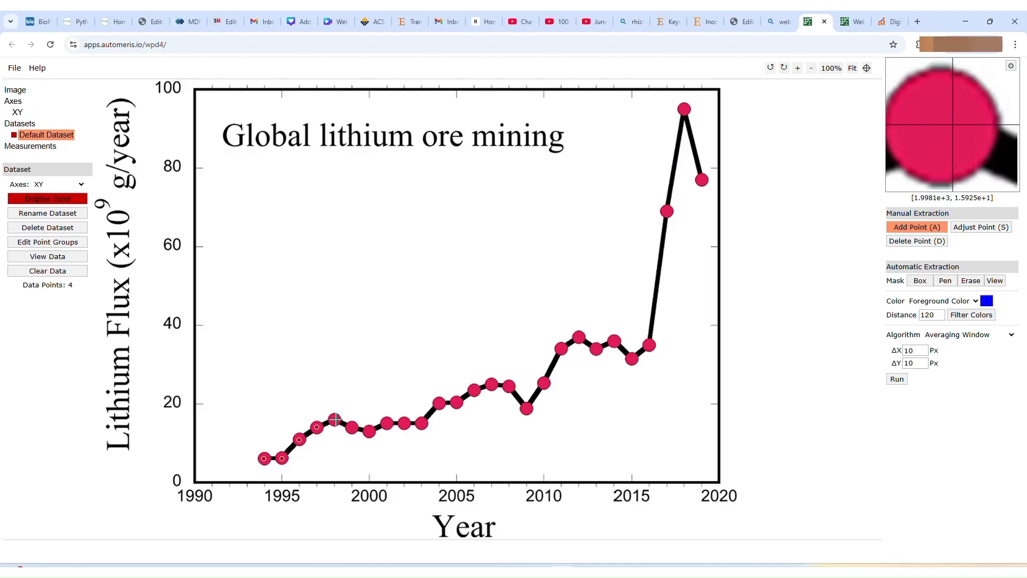
{"action": "left_click", "coordinate": [352, 428]}
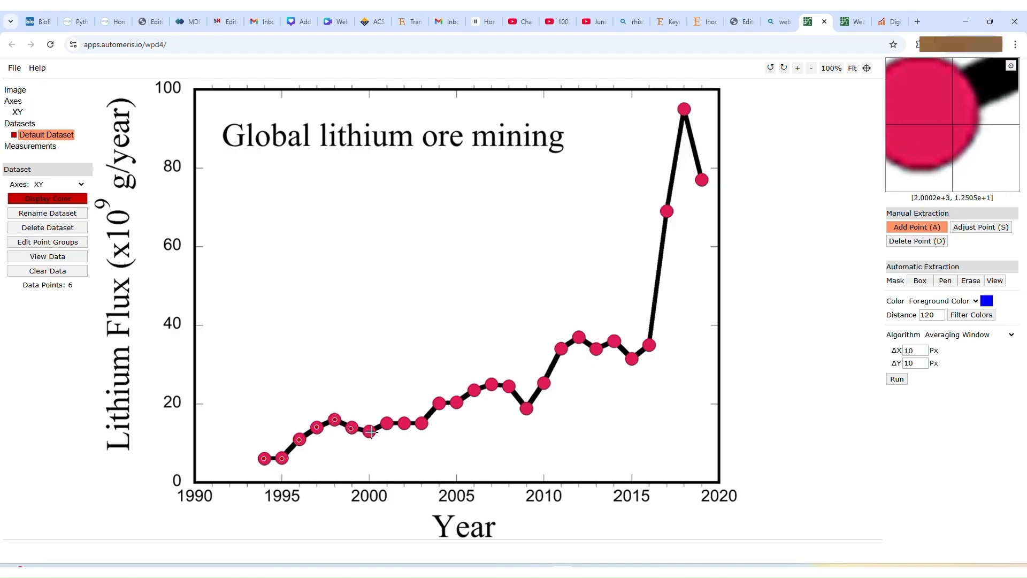
{"action": "left_click", "coordinate": [386, 423]}
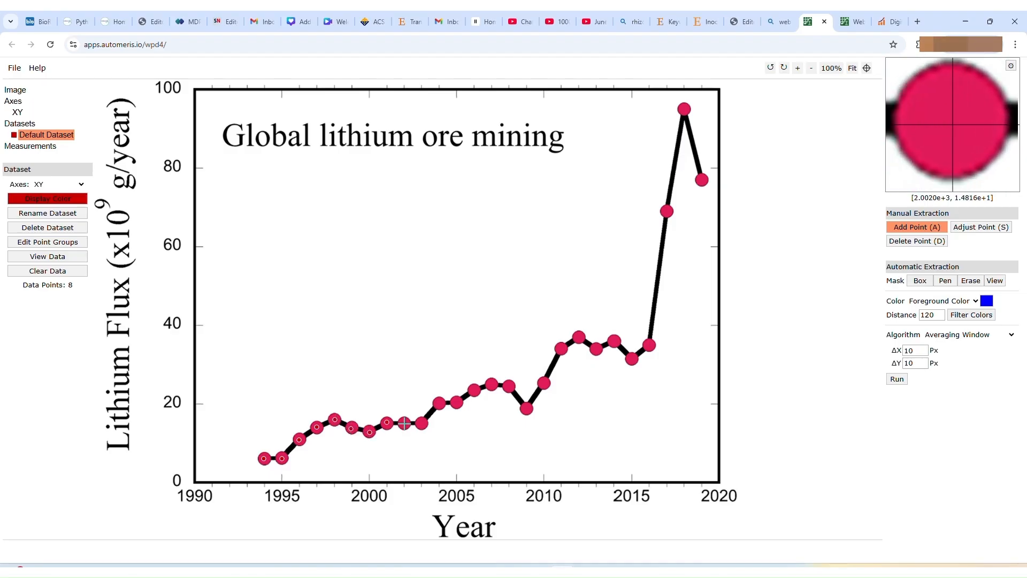
{"action": "left_click", "coordinate": [422, 423]}
{"action": "left_click", "coordinate": [439, 403]}
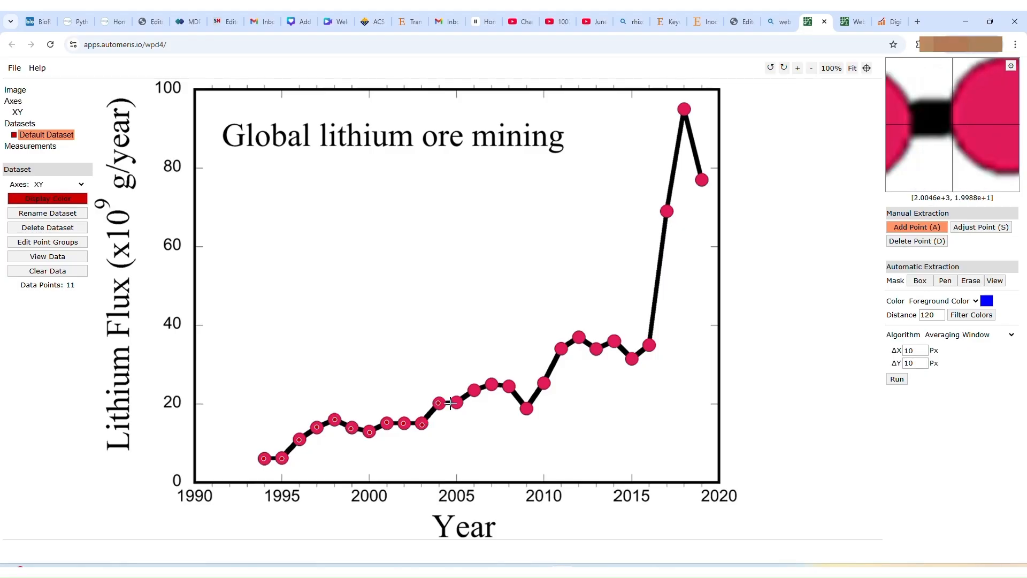
{"action": "left_click", "coordinate": [456, 401]}
{"action": "left_click", "coordinate": [474, 390]}
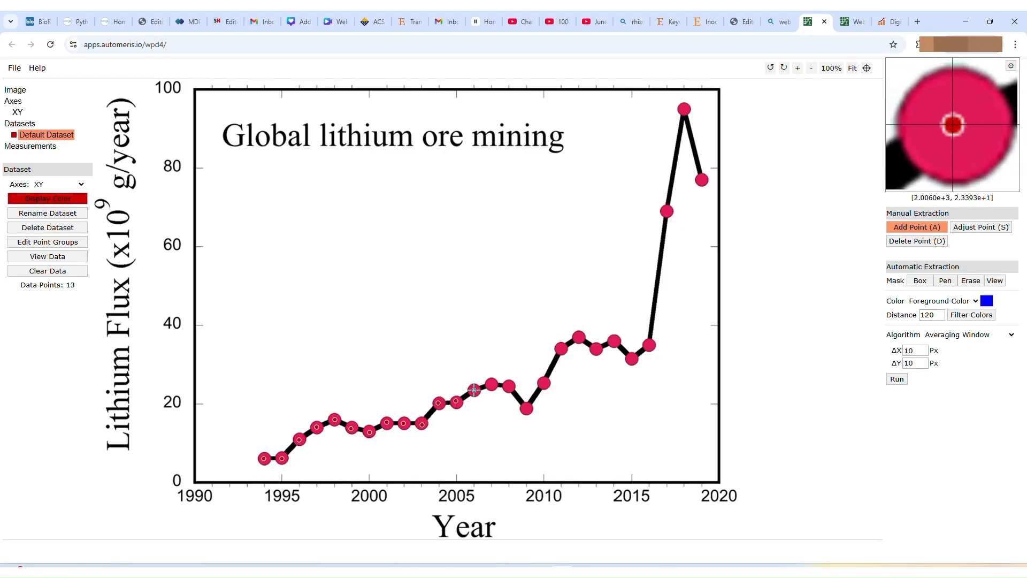
{"action": "left_click", "coordinate": [509, 386]}
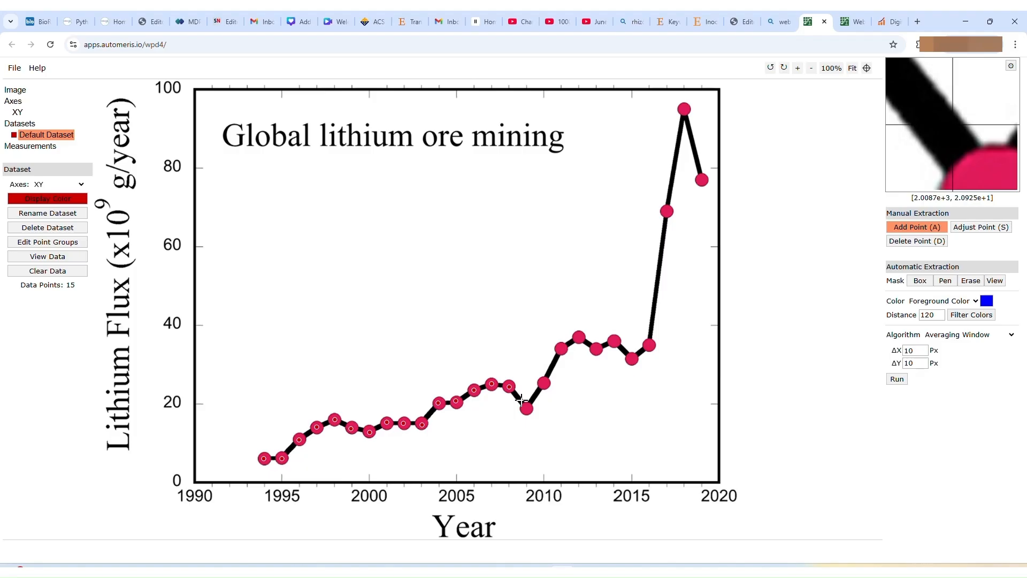
{"action": "left_click", "coordinate": [543, 383]}
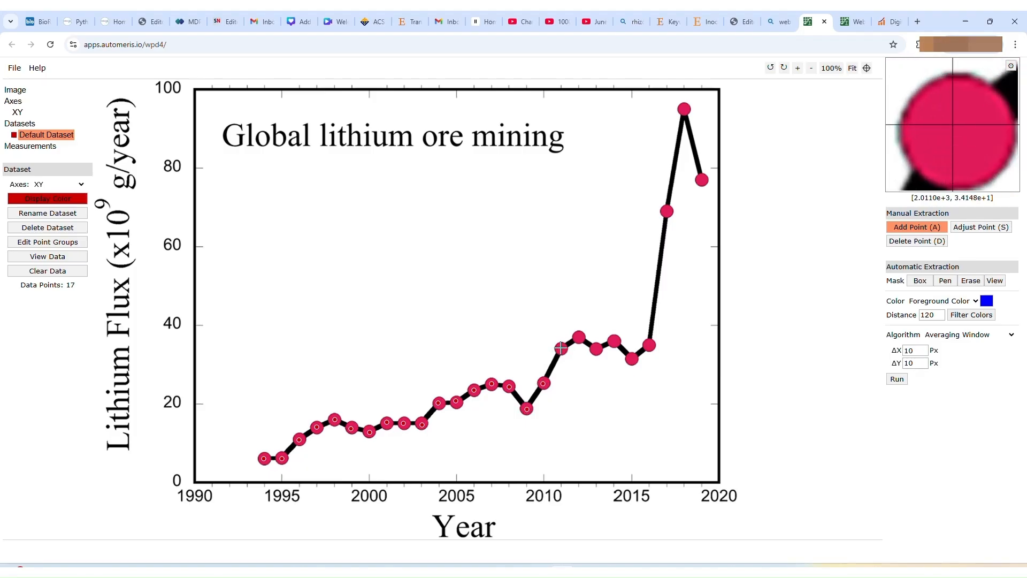
{"action": "left_click", "coordinate": [561, 348]}
{"action": "left_click", "coordinate": [579, 337]}
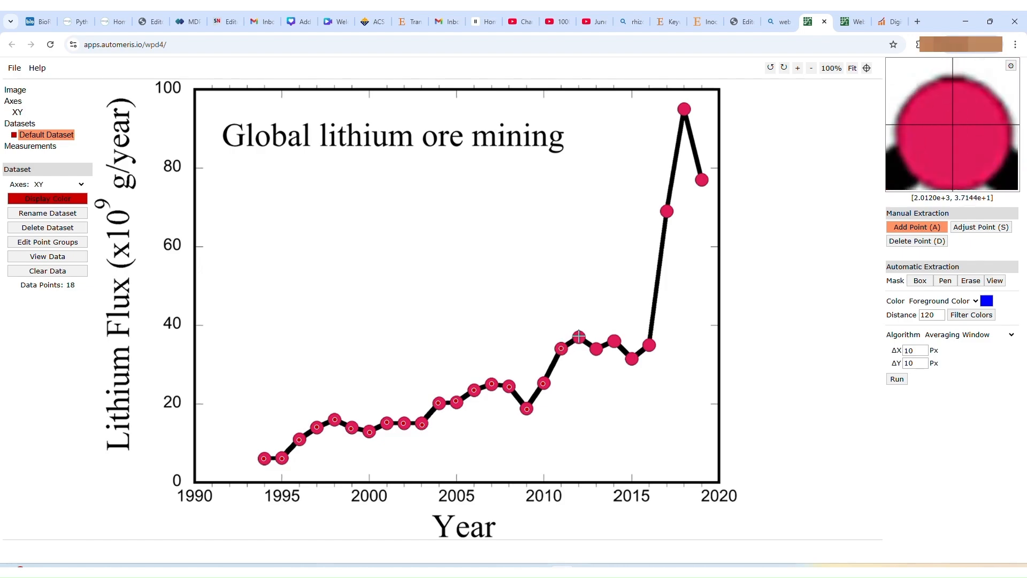
{"action": "left_click", "coordinate": [596, 348]}
{"action": "left_click", "coordinate": [614, 340]}
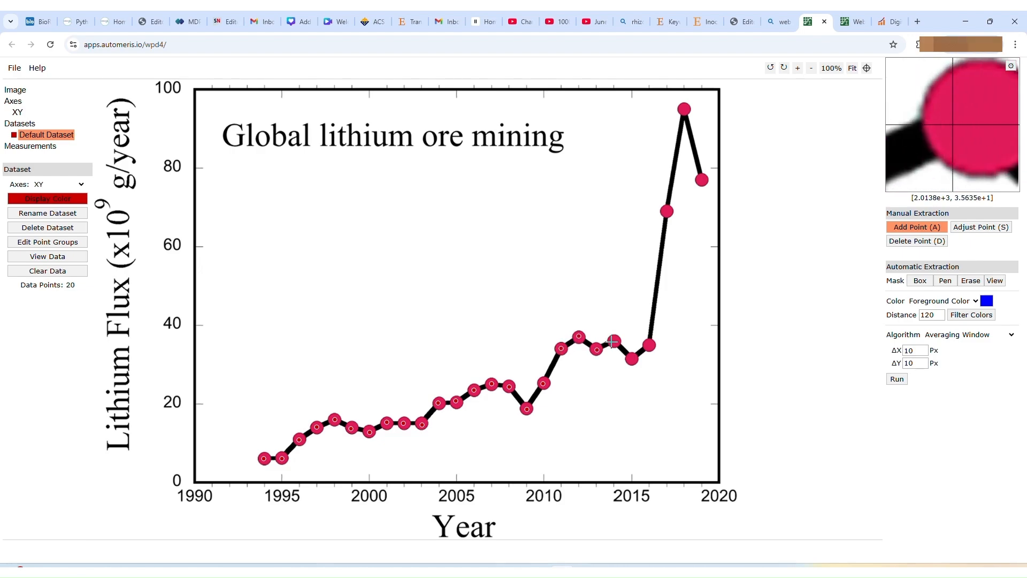
{"action": "left_click", "coordinate": [631, 358]}
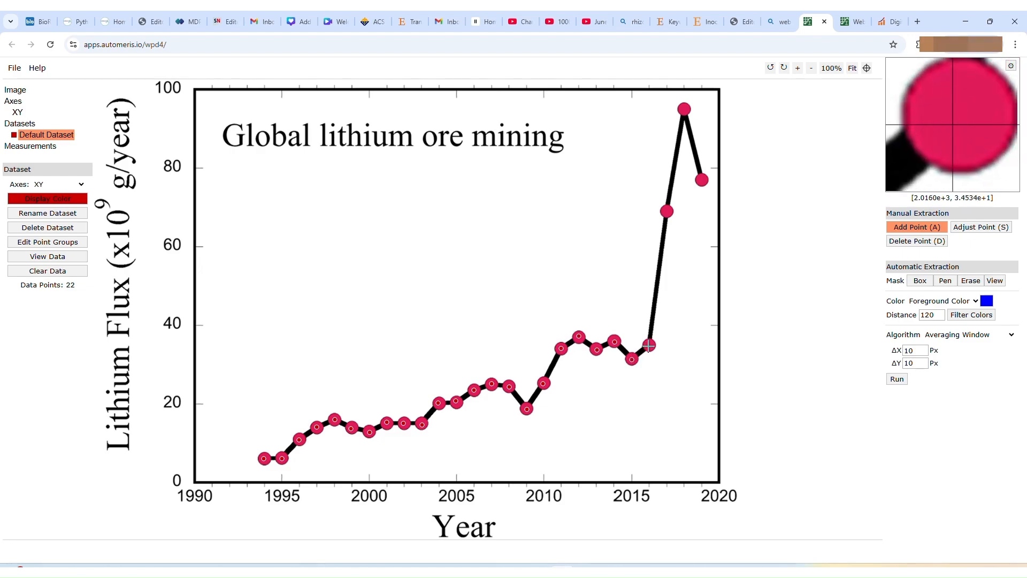
{"action": "left_click", "coordinate": [649, 345]}
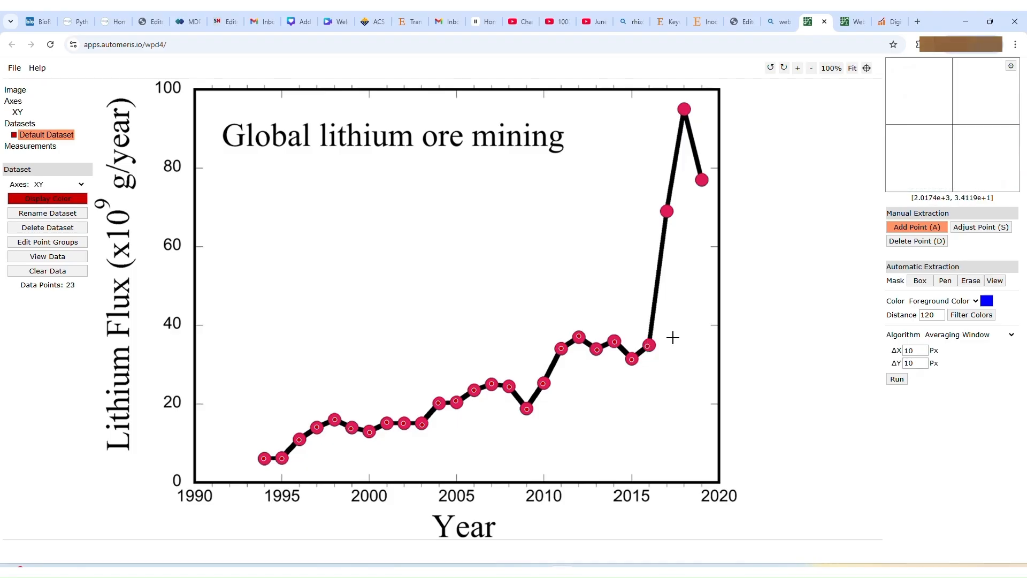
{"action": "left_click", "coordinate": [667, 211]}
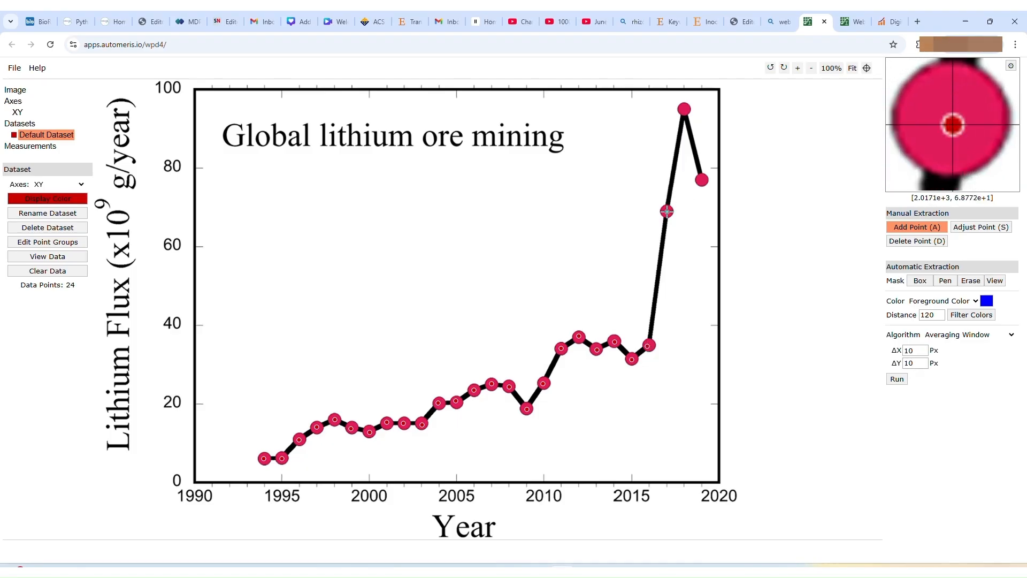
{"action": "left_click", "coordinate": [684, 109]}
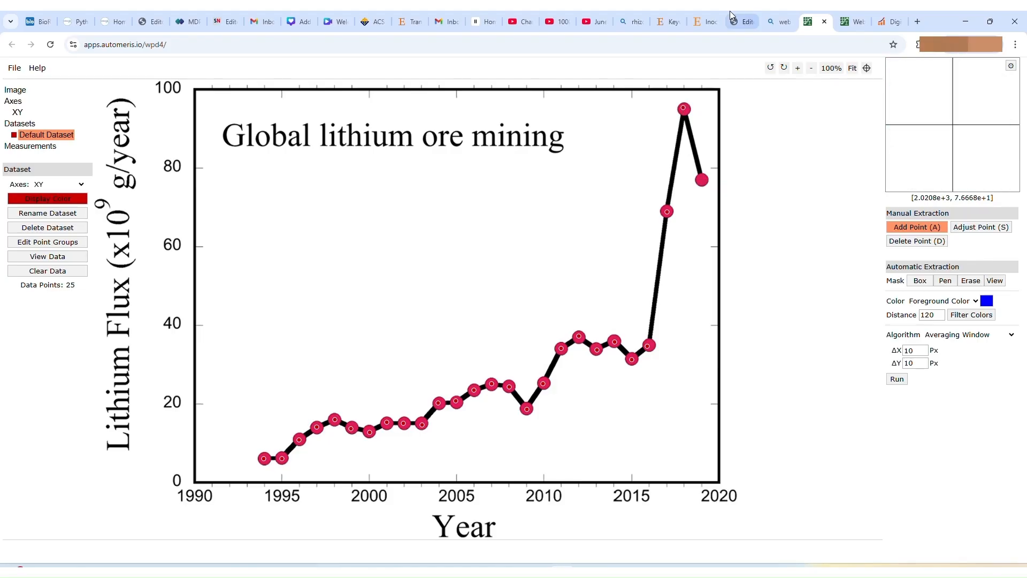
{"action": "left_click", "coordinate": [702, 180]}
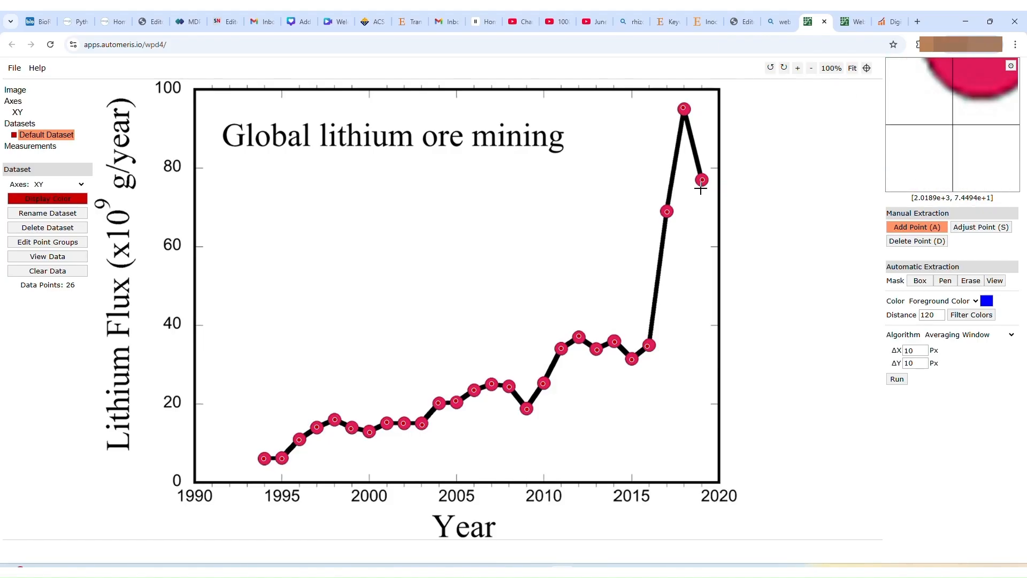
Select the data point on the curve's 2019 marker for position adjustment.
{"action": "key", "text": "s"}
{"action": "key", "text": "d"}
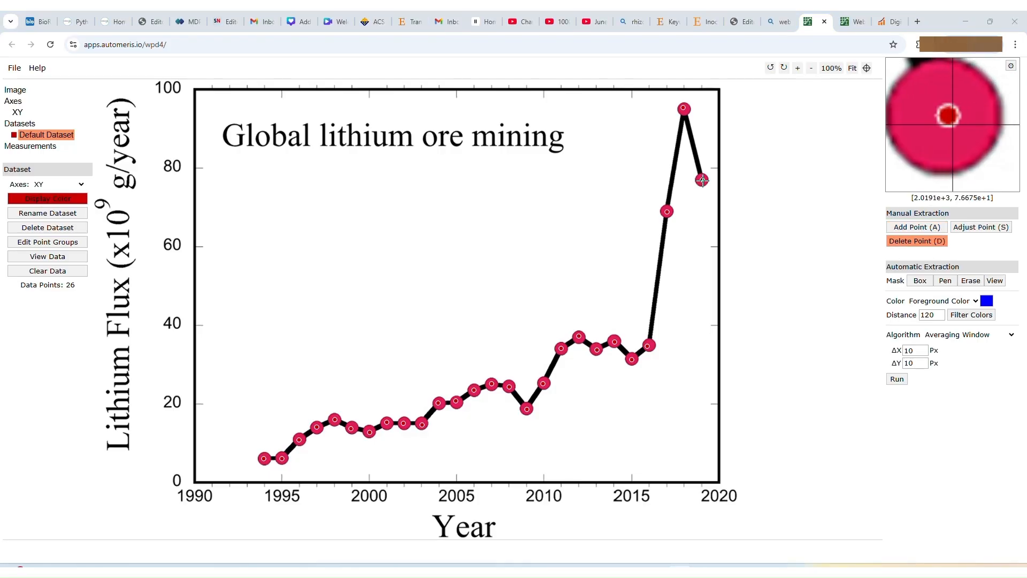
{"action": "key", "text": "s"}
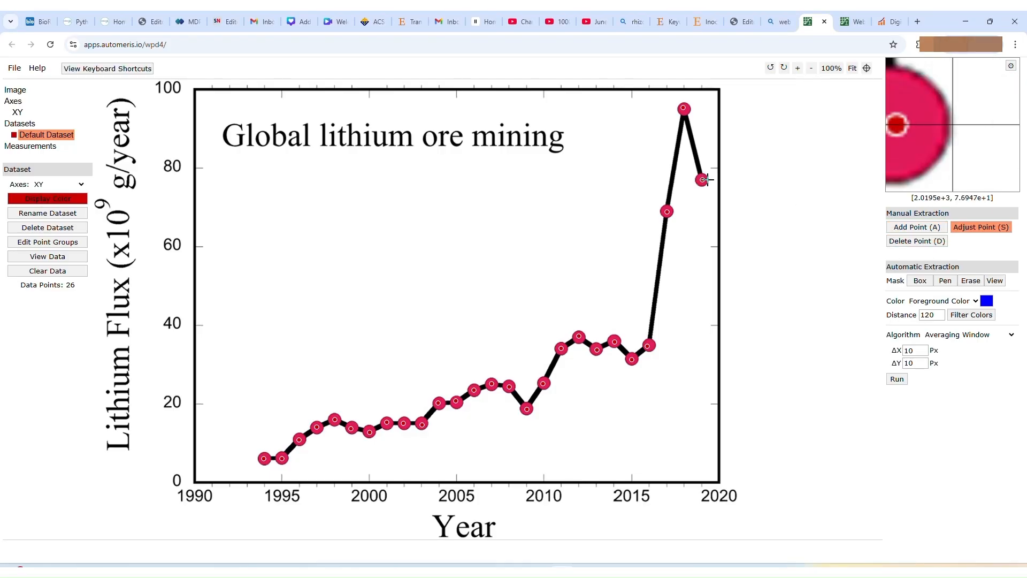
{"action": "left_click", "coordinate": [702, 179]}
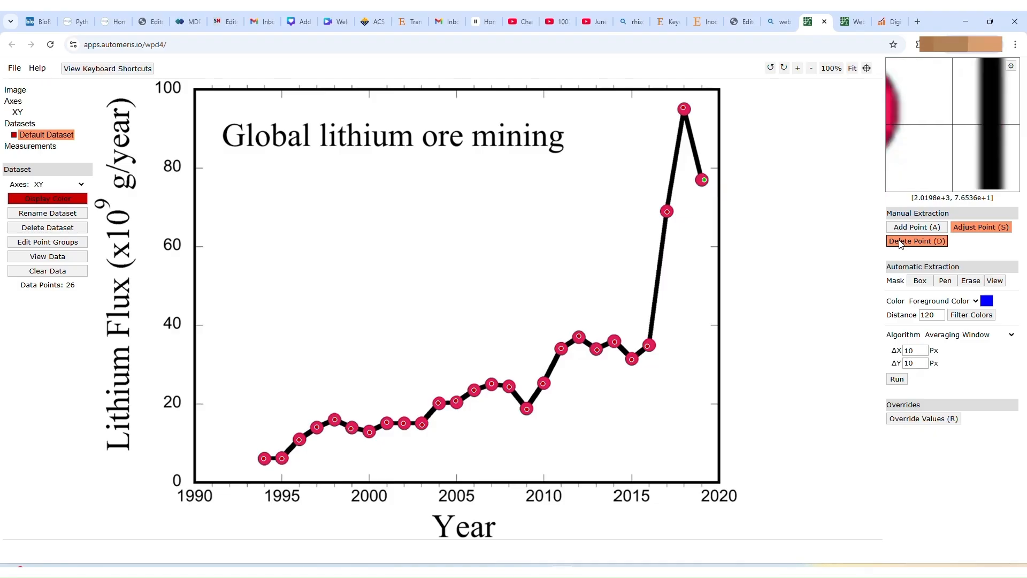
Delete the data point on the 2019 marker and add a new one on the same marker.
{"action": "key", "text": "d"}
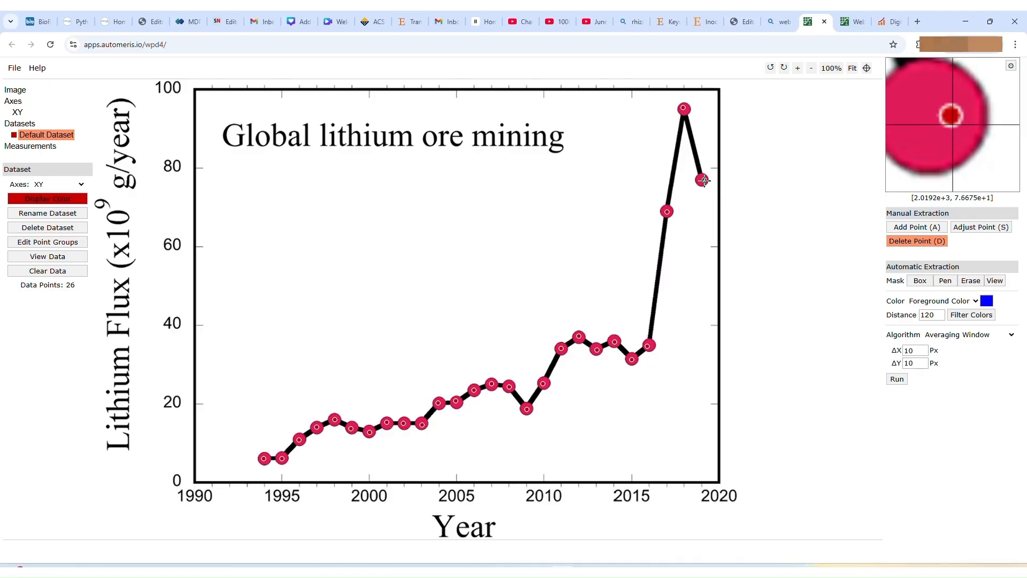
{"action": "left_click", "coordinate": [703, 181]}
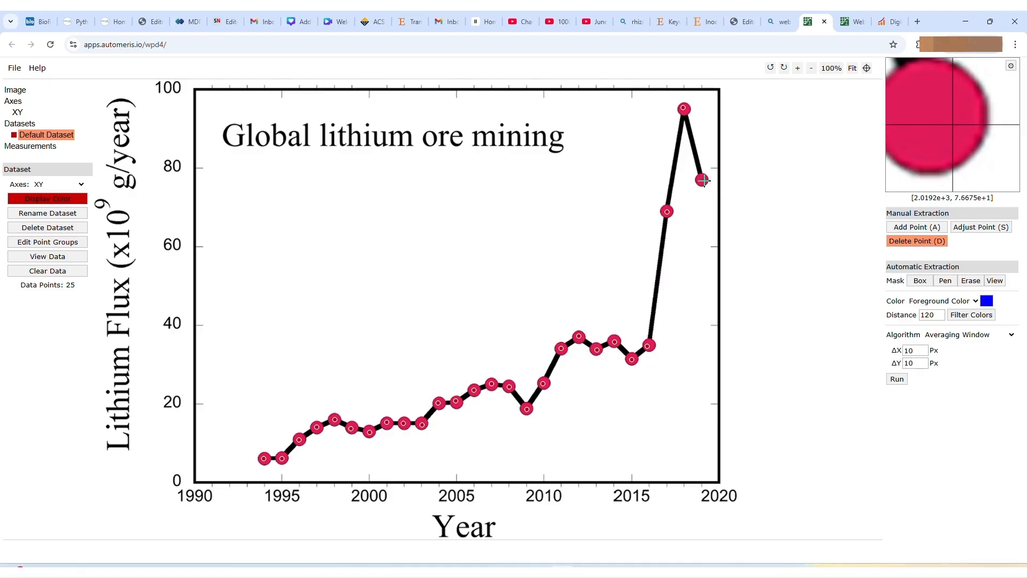
{"action": "key", "text": "a"}
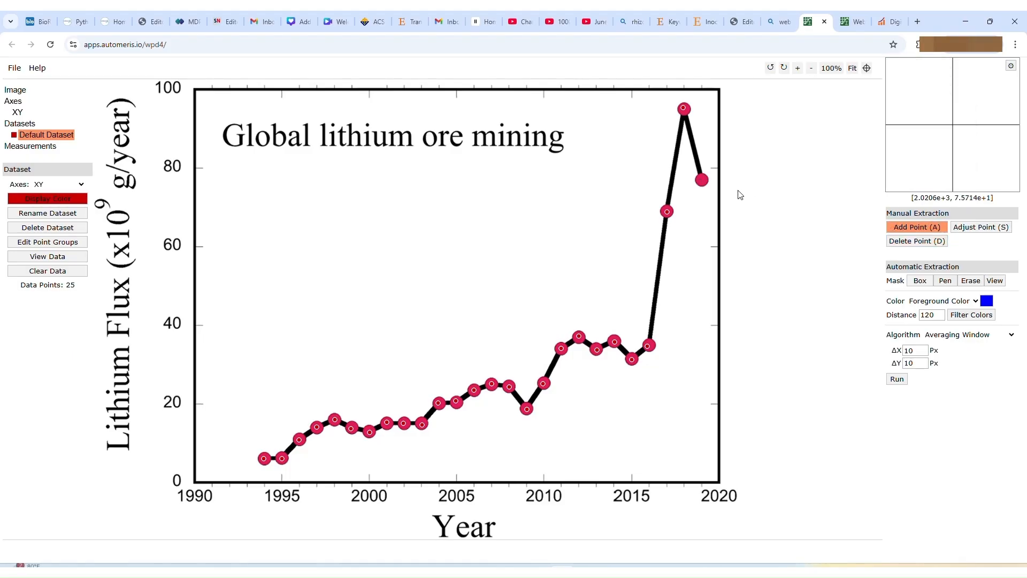
{"action": "left_click", "coordinate": [703, 179]}
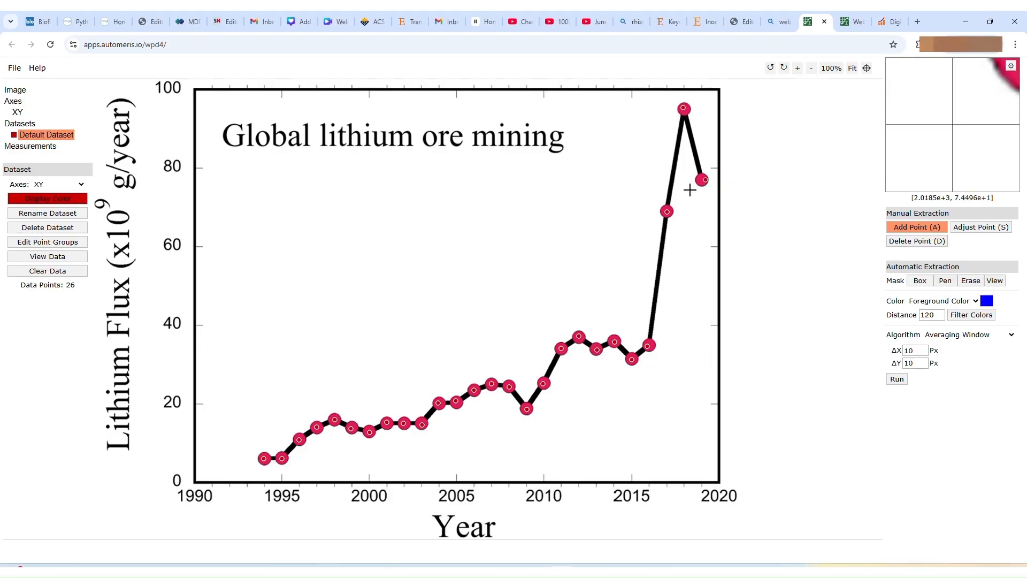
Open the acquired data of the default dataset, review the X, Y pairs and select them all.
{"action": "left_click", "coordinate": [67, 260]}
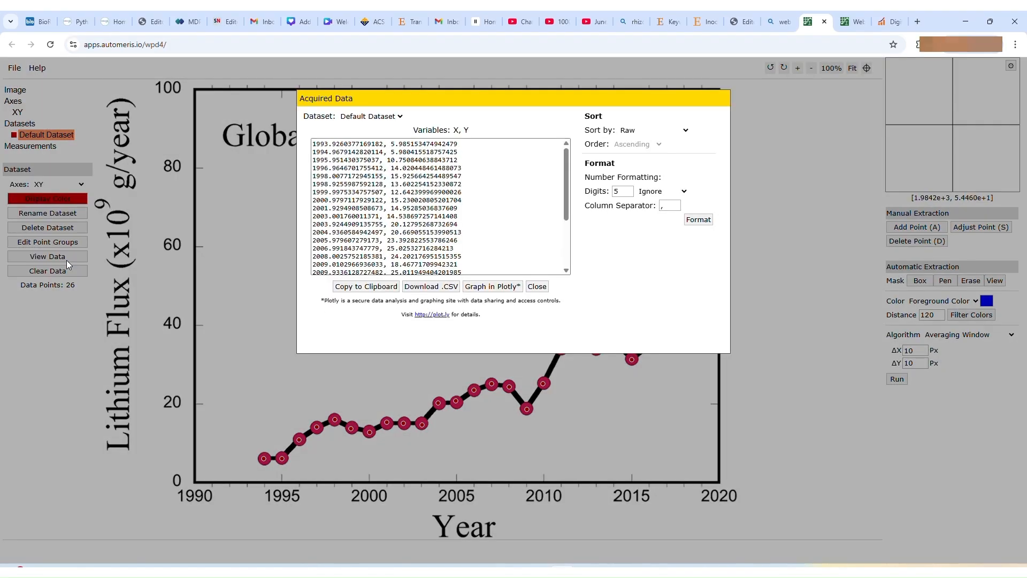
{"action": "scroll", "coordinate": [349, 200], "scroll_direction": "down", "scroll_amount": 2}
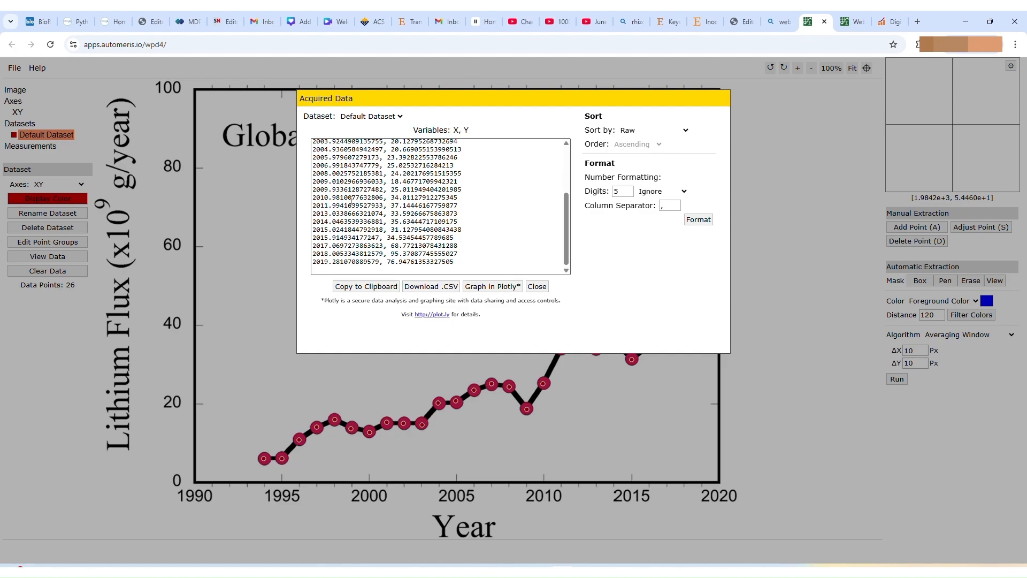
{"action": "scroll", "coordinate": [375, 214], "scroll_direction": "up", "scroll_amount": 3}
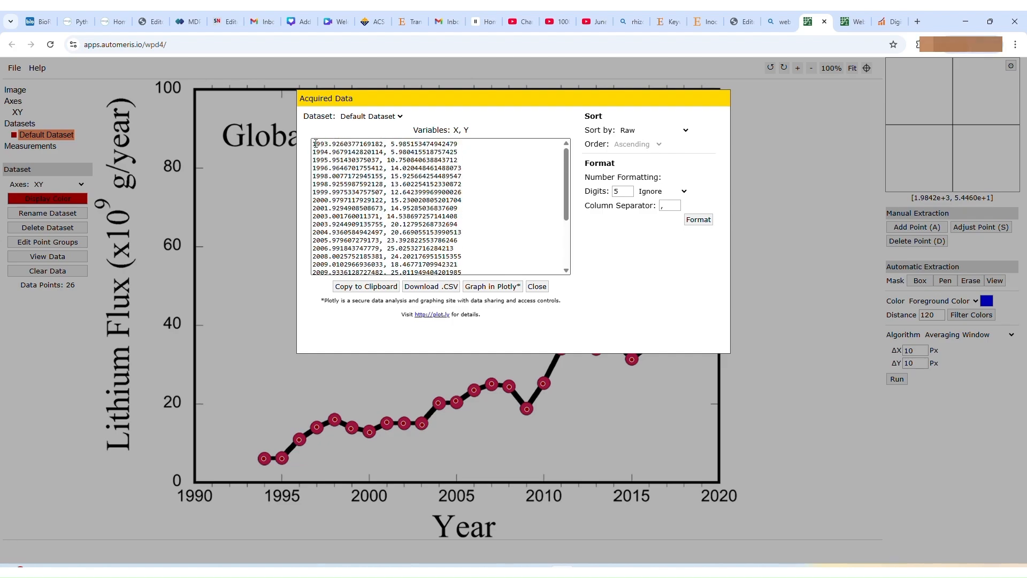
{"action": "left_click_drag", "start_coordinate": [315, 144], "coordinate": [475, 286]}
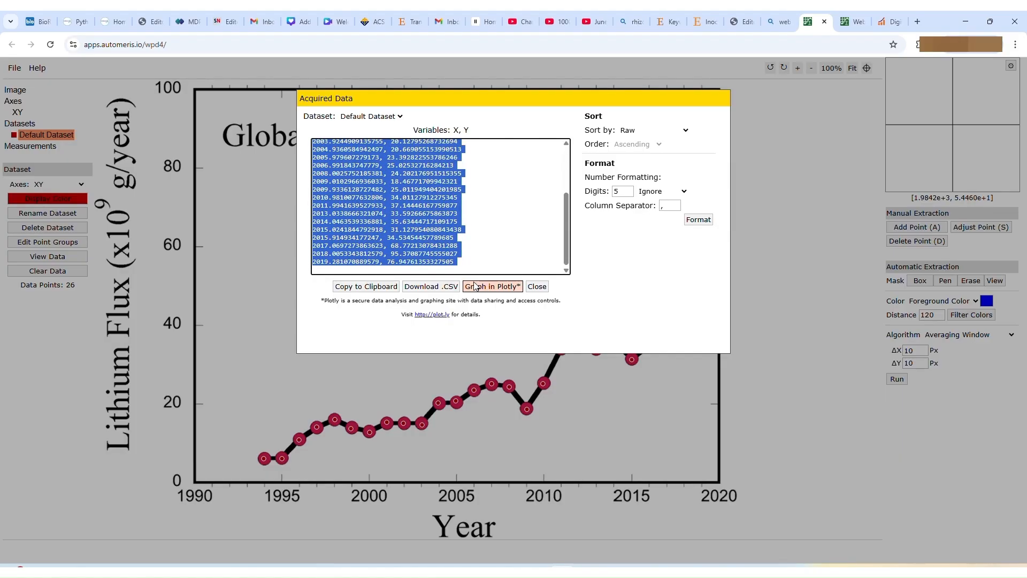
{"action": "scroll", "coordinate": [464, 232], "scroll_direction": "up", "scroll_amount": 3}
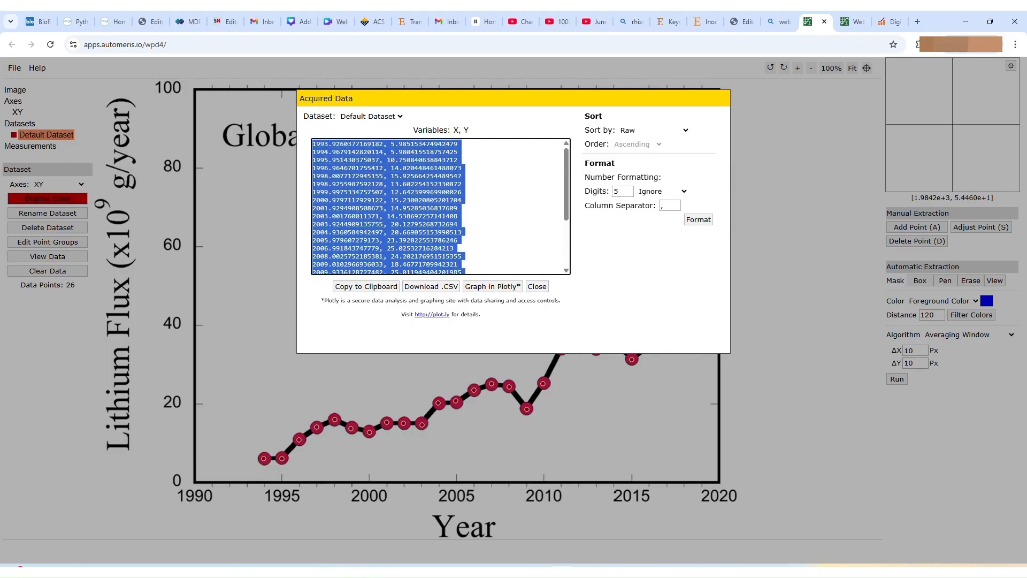
Copy the acquired X, Y data to the clipboard and paste it into the Excel workbook's Sheet2, starting at cell B3.
{"action": "left_click", "coordinate": [471, 223]}
{"action": "scroll", "coordinate": [470, 224], "scroll_direction": "down", "scroll_amount": 3}
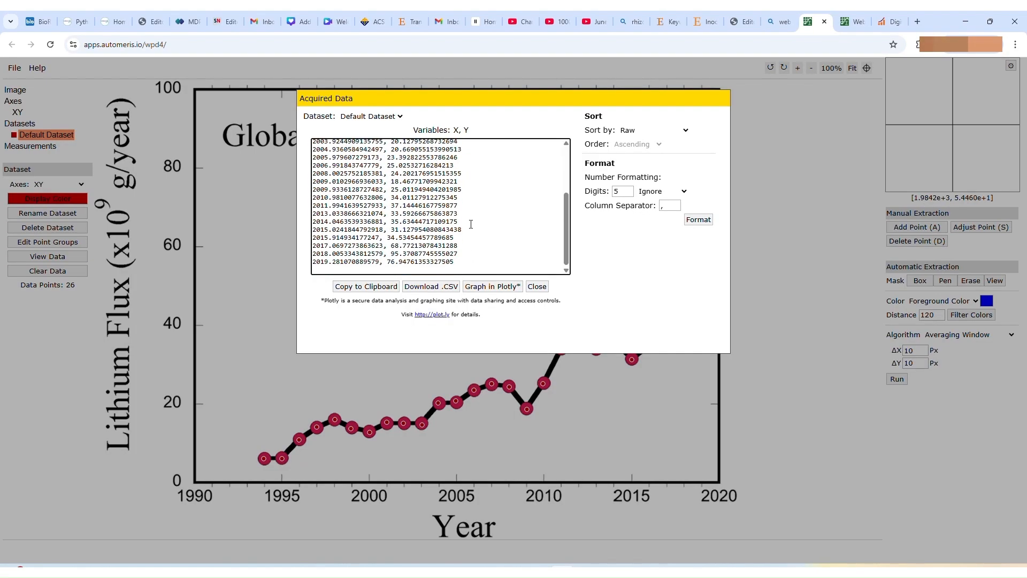
{"action": "left_click", "coordinate": [366, 287]}
{"action": "left_click", "coordinate": [66, 156]}
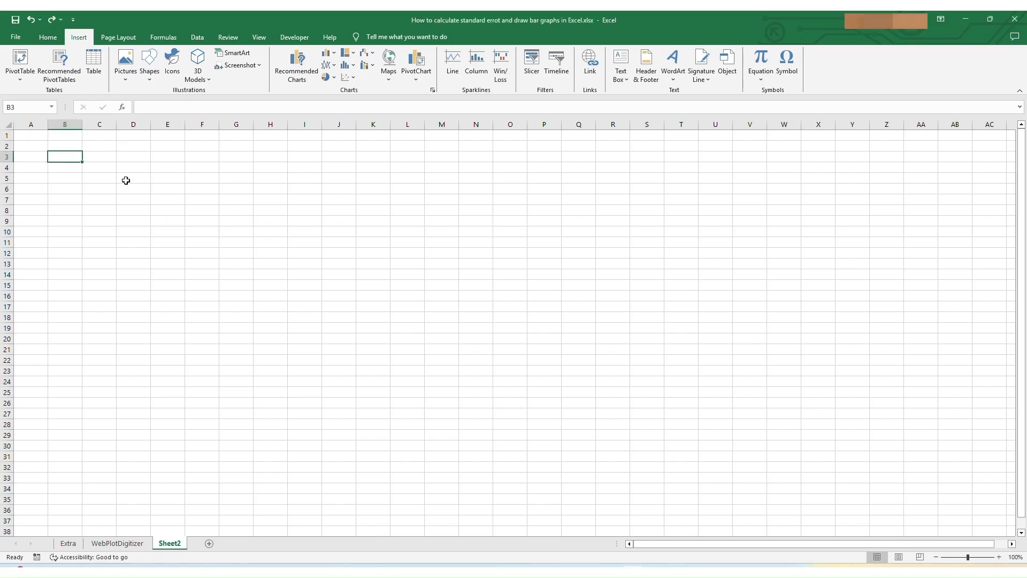
{"action": "type", "text": "1993.926\t5.985153 1994.968\t5.980416 1995.951\t10.75084 1996.965\t14.02045 1998.008\t15.92566 1998.926\t13.60225 1999.998\t12.6424 2000.98\t15.23002 2001.929\t14.95285 2003.002\t14.5387 2003.924\t20.12795 2004.936\t20.66906 2005.98\t23.39282 2006.992\t25.02533 2008.003\t24.20218 2009.01\t18.46772 2009.934\t25.01195 2010.981\t34.01128 2011.994\t37.14446 2013.034\t33.59267 2014.046\t35.63445 2015.024\t31.12795 2015.915\t34.53454 2017.07\t68.77213 2018.005\t95.37088 2019.281\t76.94761"}
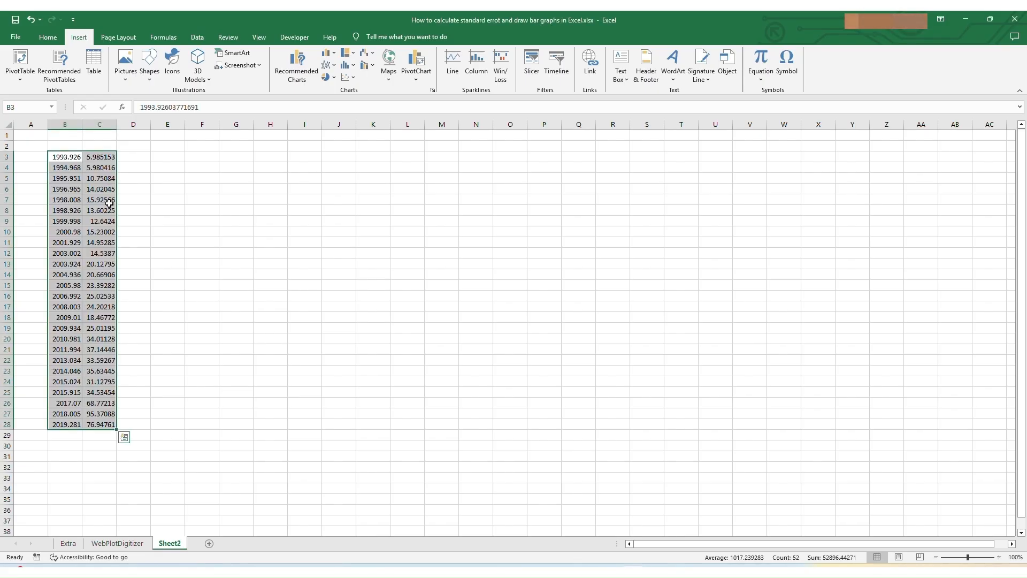
Label the two pasted columns with the headers x-AXIS in B2 and Y-axis in C2.
{"action": "left_click_drag", "start_coordinate": [73, 156], "coordinate": [64, 422]}
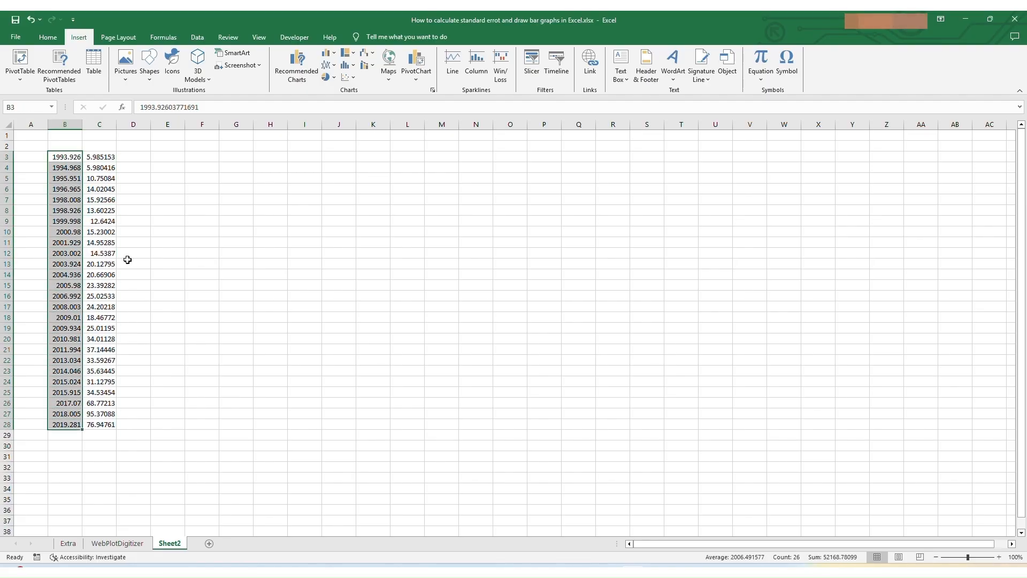
{"action": "double_click", "coordinate": [77, 145]}
{"action": "type", "text": "x-"}
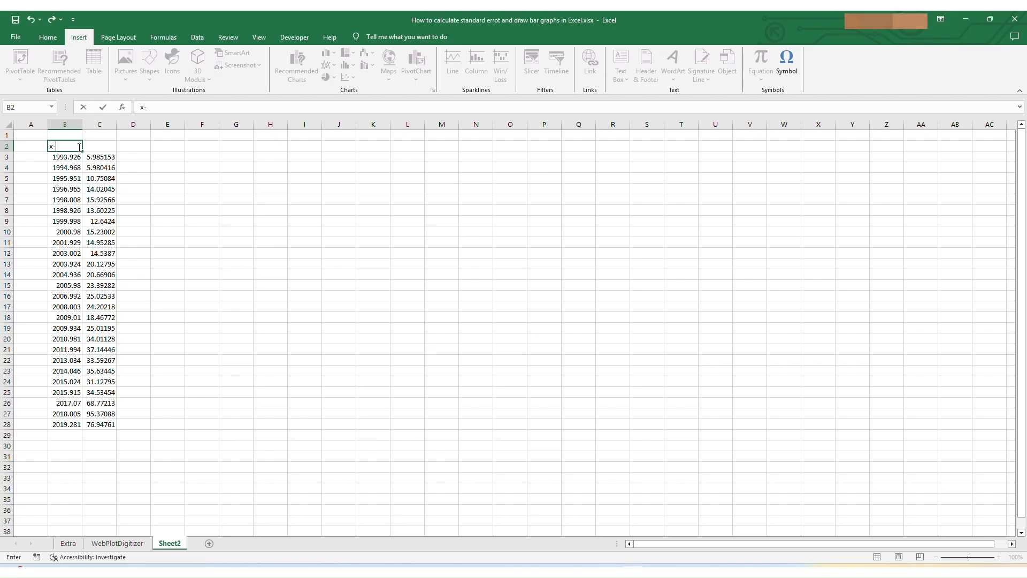
{"action": "type", "text": "AXIS"}
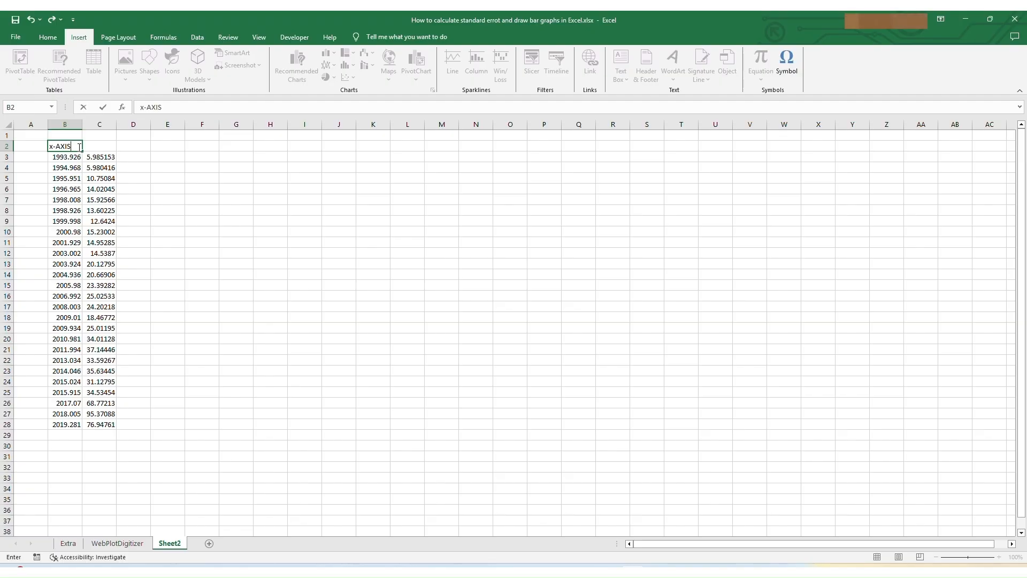
{"action": "left_click", "coordinate": [93, 145]}
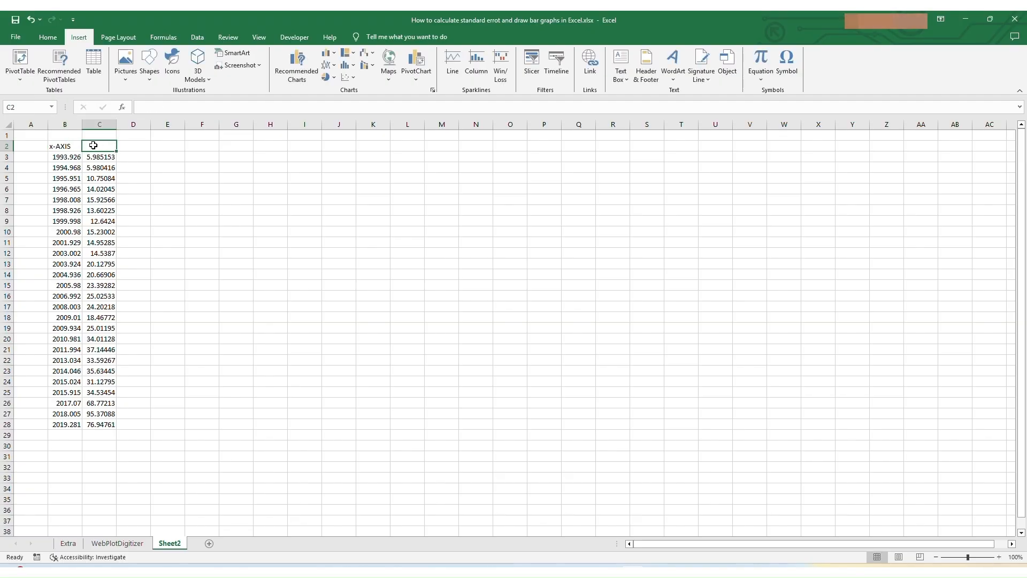
{"action": "type", "text": "Y"}
{"action": "type", "text": "-axo"}
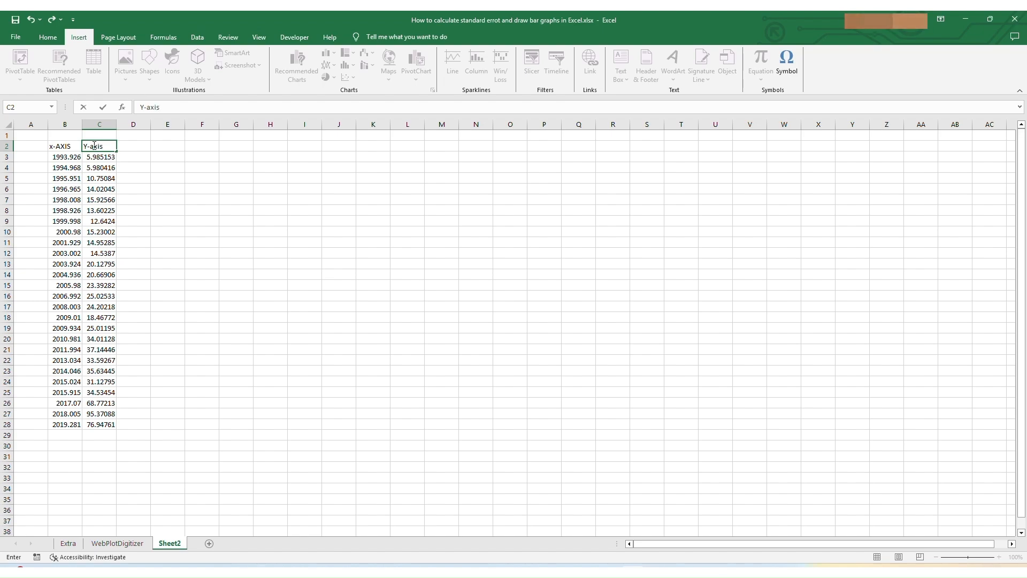
{"action": "left_click_drag", "start_coordinate": [65, 157], "coordinate": [64, 423]}
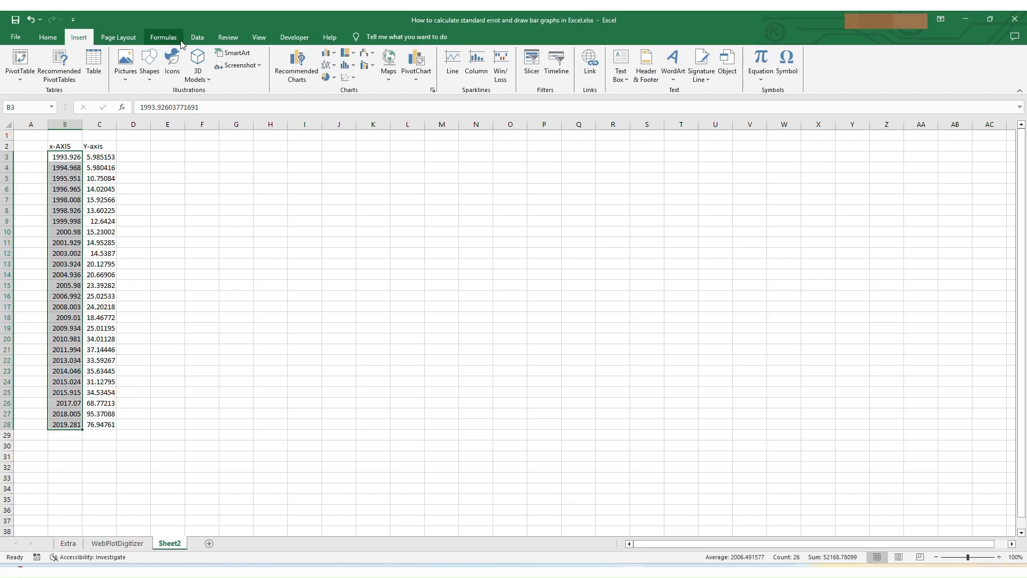
{"action": "left_click", "coordinate": [197, 38]}
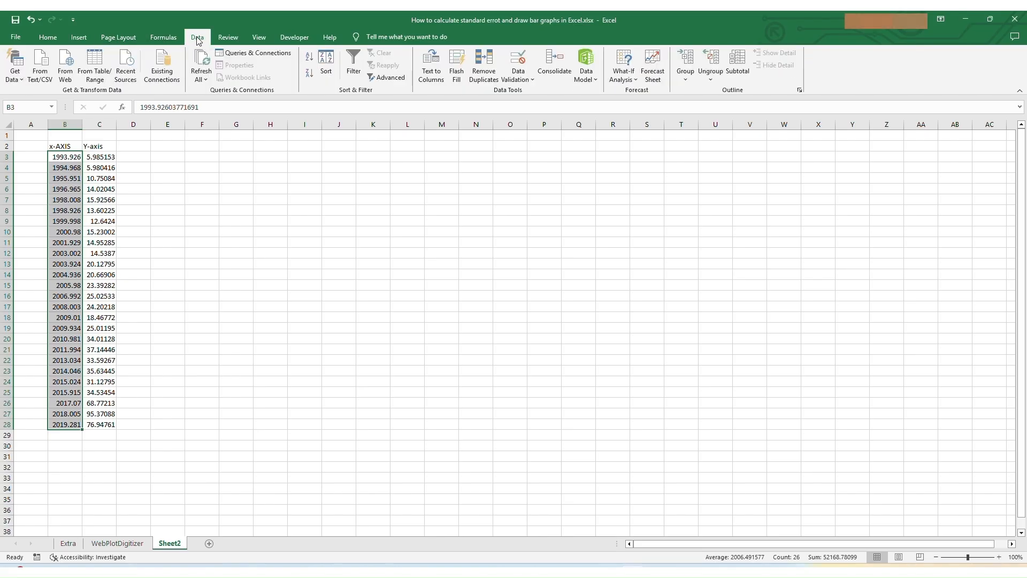
{"action": "left_click", "coordinate": [432, 64]}
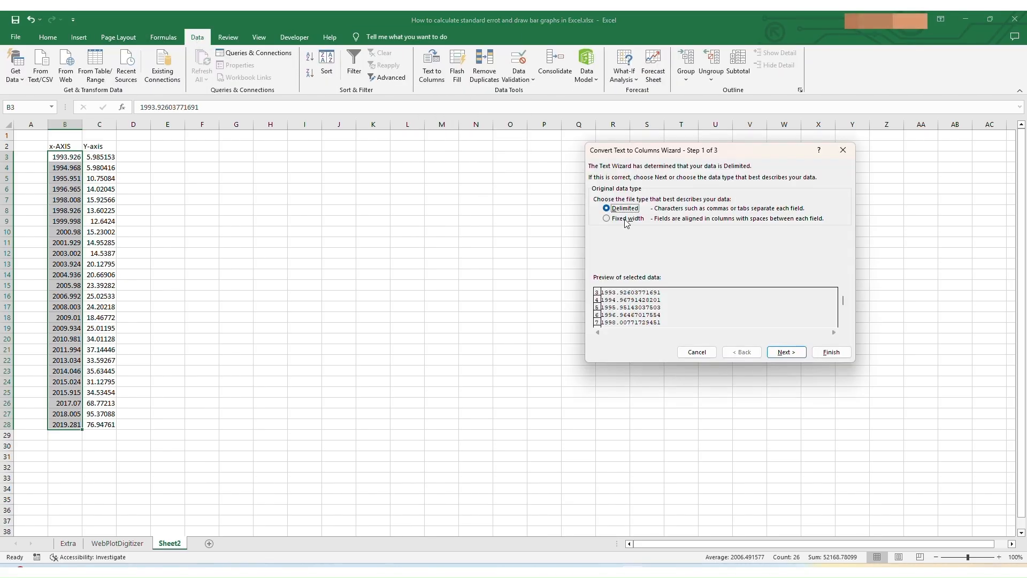
{"action": "left_click", "coordinate": [626, 219]}
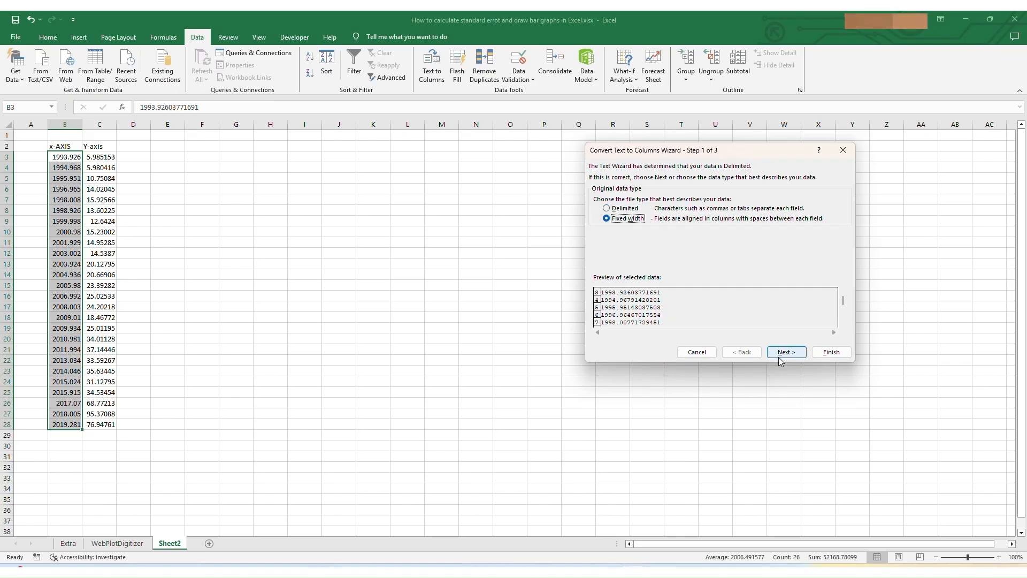
{"action": "left_click", "coordinate": [784, 353]}
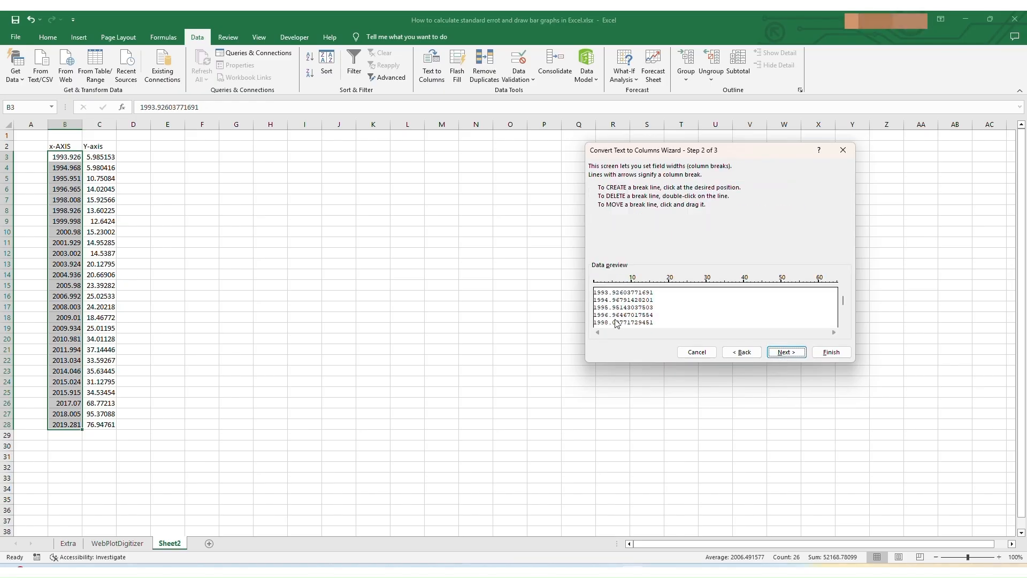
{"action": "left_click", "coordinate": [609, 321]}
{"action": "left_click", "coordinate": [789, 353]}
{"action": "left_click", "coordinate": [828, 353]}
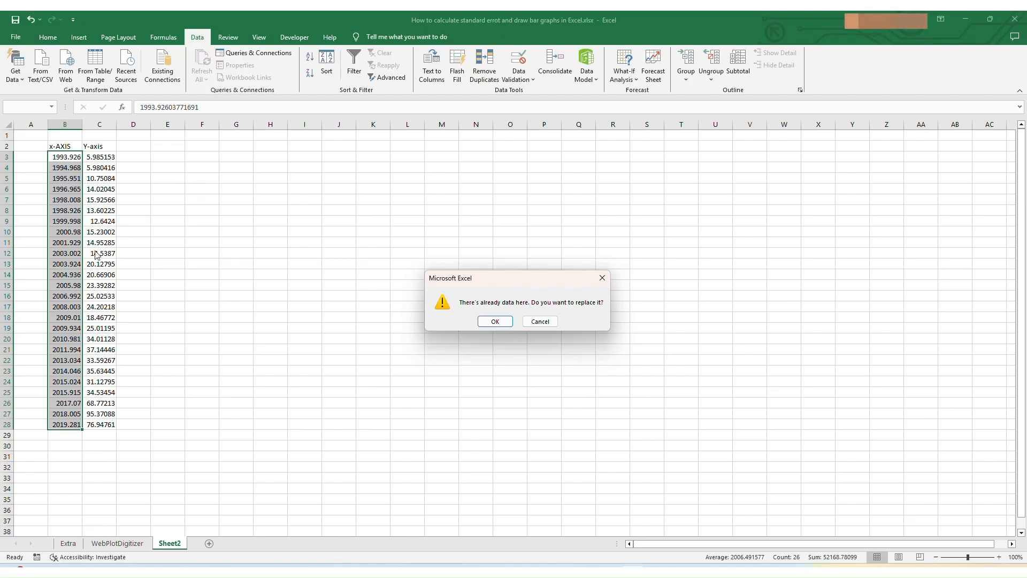
{"action": "left_click", "coordinate": [540, 321]}
Move the Y-axis column to column D and split the x-AXIS values in B3:B28 by fixed width just before the decimal point.
{"action": "left_click_drag", "start_coordinate": [99, 146], "coordinate": [99, 425]}
{"action": "left_click_drag", "start_coordinate": [115, 202], "coordinate": [125, 203]}
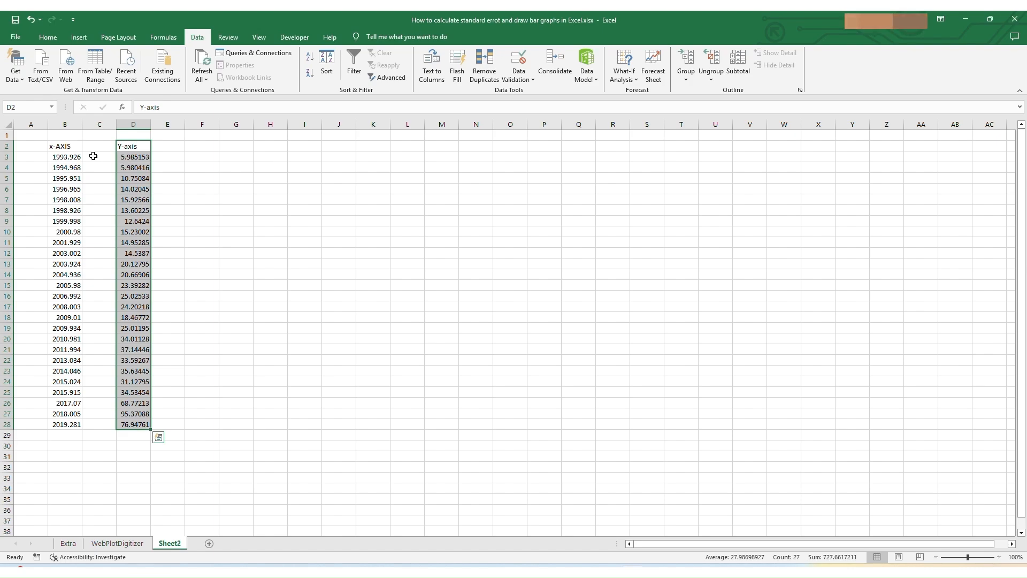
{"action": "left_click_drag", "start_coordinate": [70, 156], "coordinate": [59, 426]}
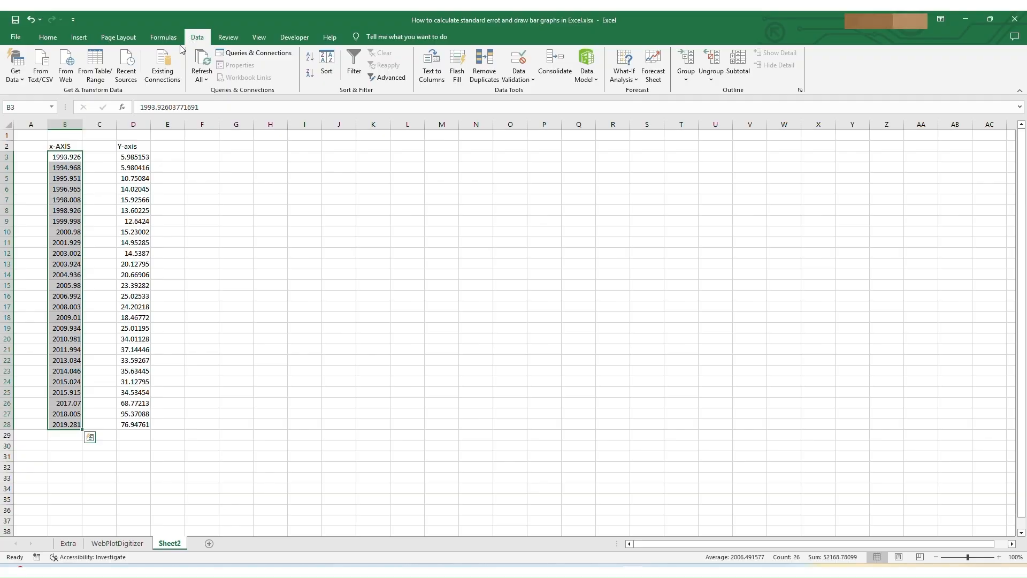
{"action": "left_click", "coordinate": [432, 67]}
{"action": "left_click", "coordinate": [606, 218]}
{"action": "left_click", "coordinate": [784, 353]}
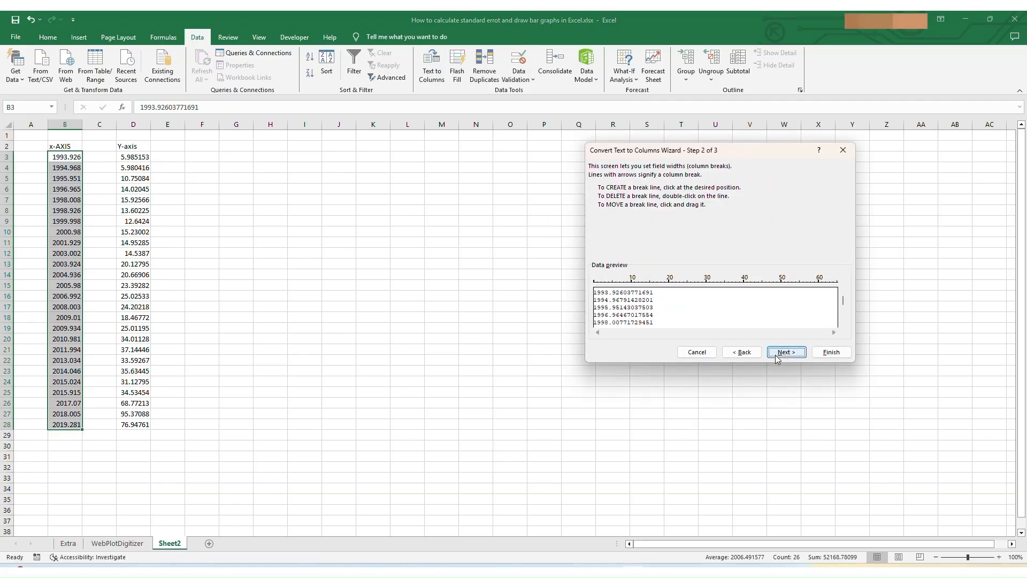
{"action": "left_click", "coordinate": [610, 327]}
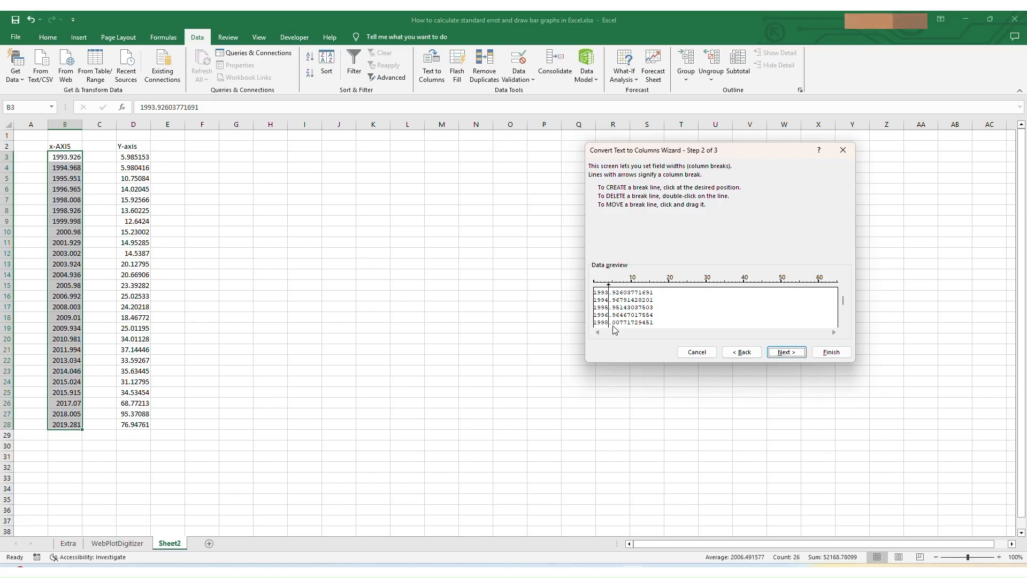
{"action": "left_click", "coordinate": [785, 351]}
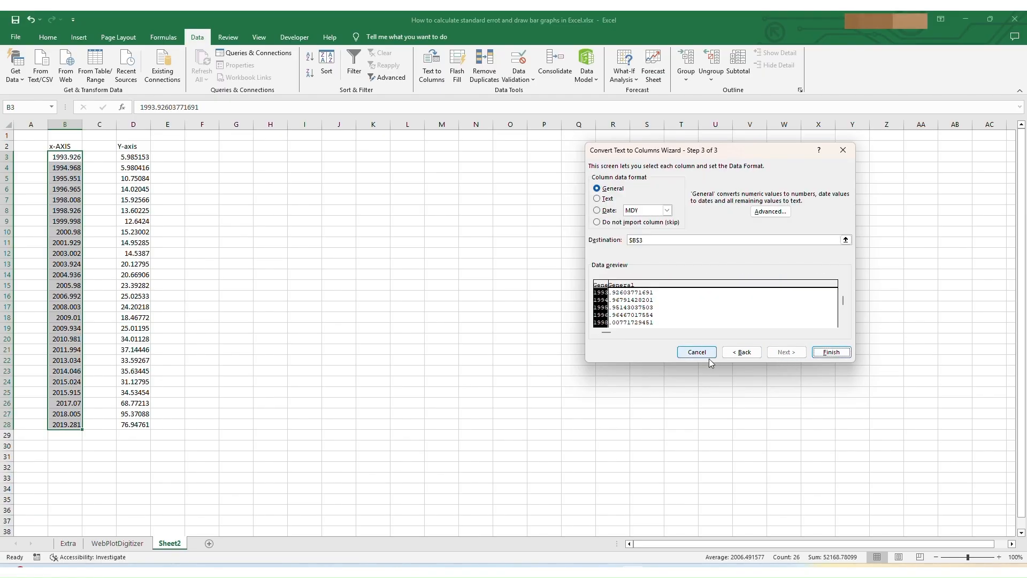
{"action": "left_click", "coordinate": [831, 351]}
Clear the split-off decimal parts in C3:C28 and delete the empty column C.
{"action": "left_click", "coordinate": [339, 253]}
{"action": "left_click_drag", "start_coordinate": [109, 159], "coordinate": [102, 425]}
{"action": "key", "text": "Delete"}
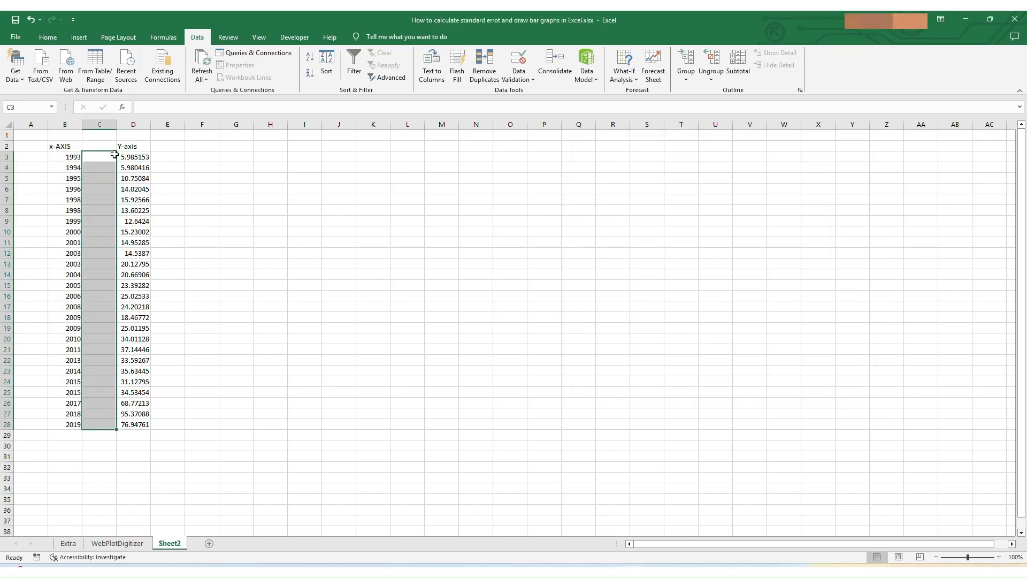
{"action": "left_click", "coordinate": [99, 124]}
{"action": "right_click", "coordinate": [104, 123]}
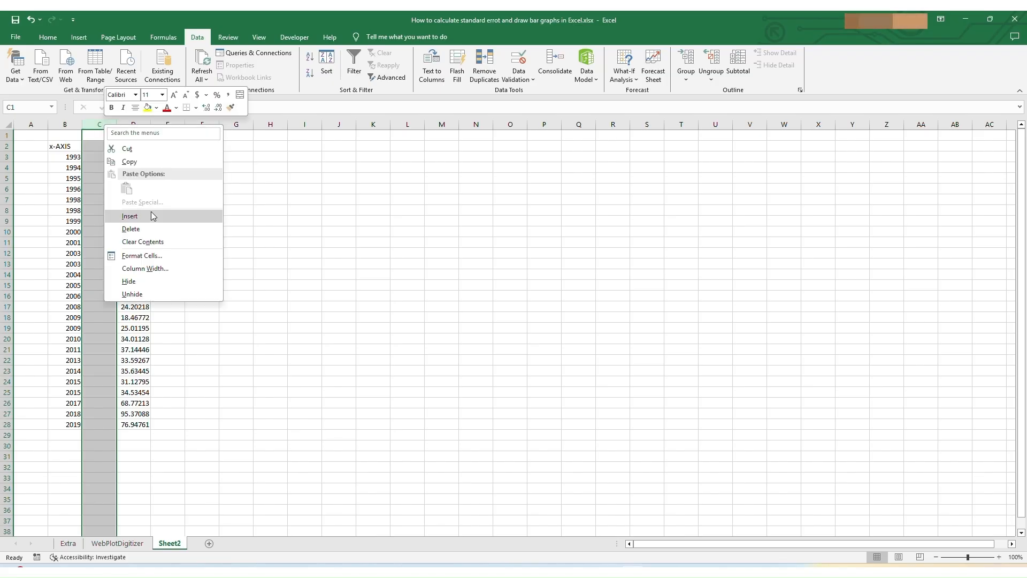
{"action": "left_click", "coordinate": [152, 228]}
Insert a scatter chart with smooth lines and markers from the data in B2:C28.
{"action": "left_click", "coordinate": [77, 151]}
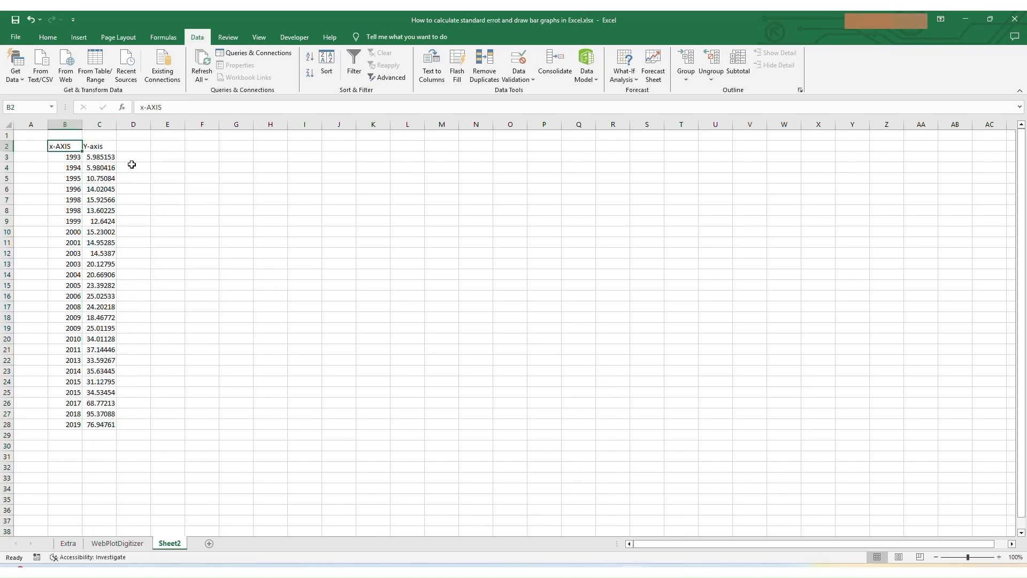
{"action": "left_click", "coordinate": [168, 167]}
{"action": "left_click_drag", "start_coordinate": [77, 151], "coordinate": [99, 425]}
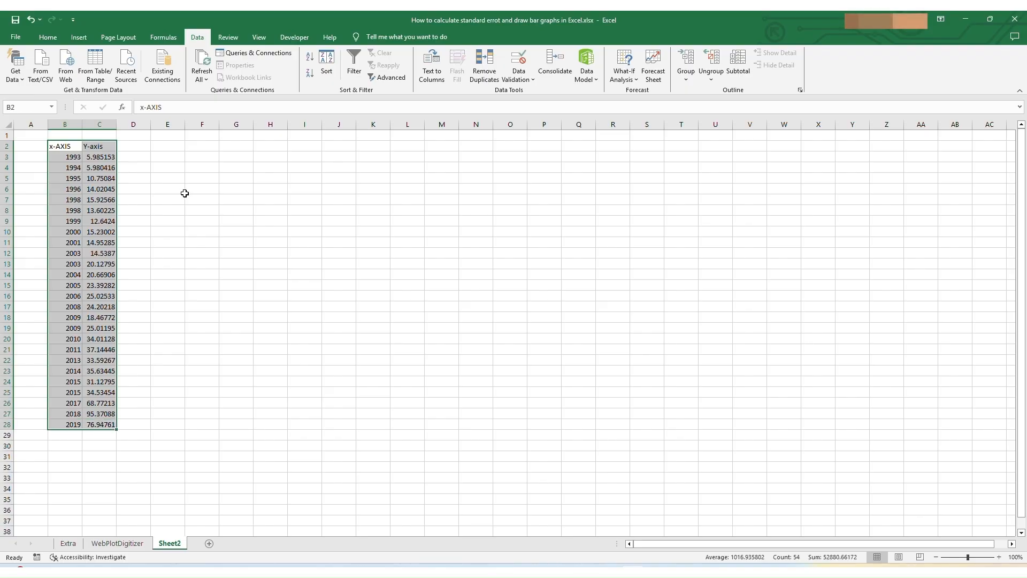
{"action": "left_click", "coordinate": [79, 37]}
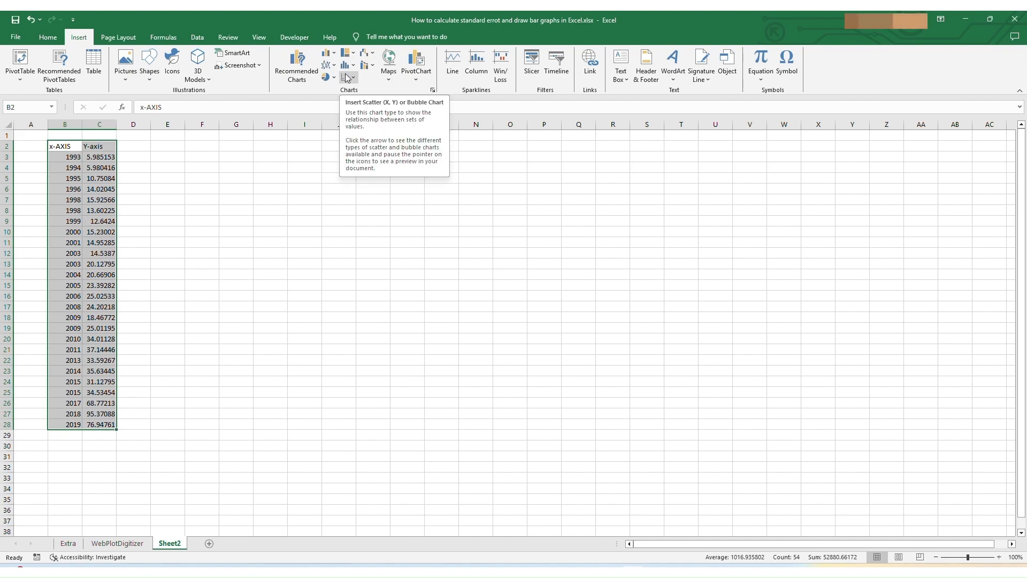
{"action": "left_click", "coordinate": [349, 78]}
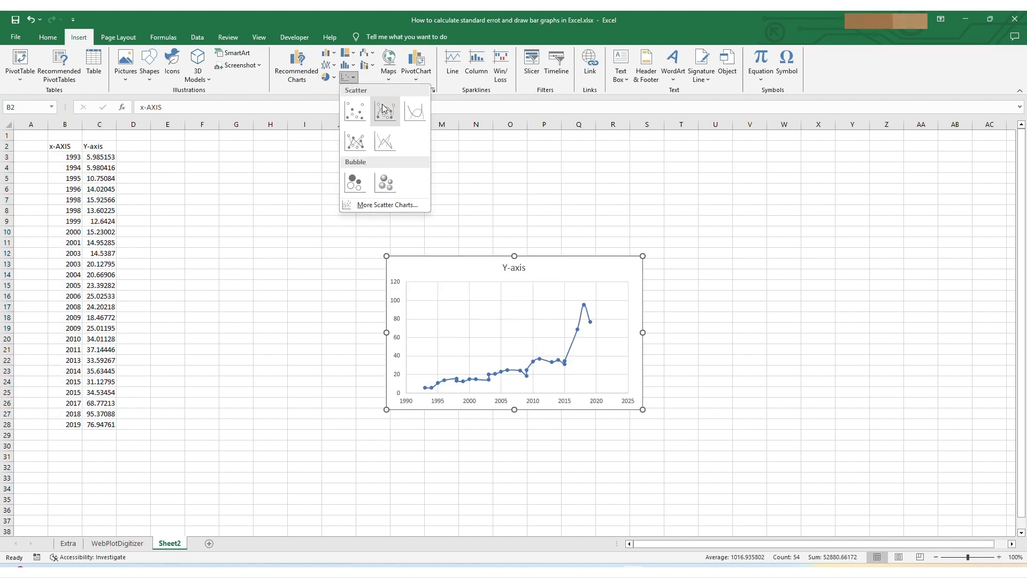
{"action": "left_click", "coordinate": [384, 109]}
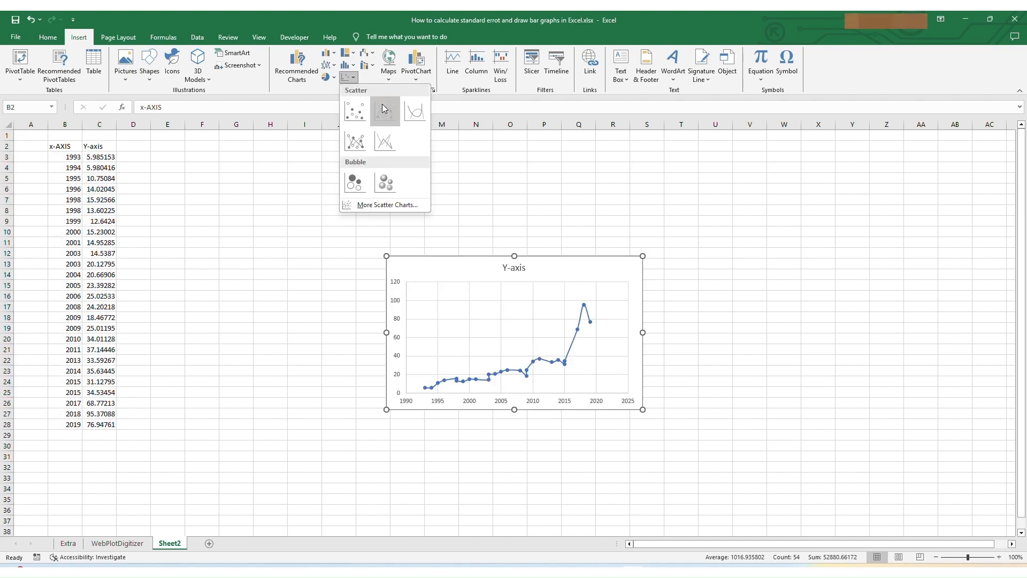
Delete the horizontal and vertical gridlines from the scatter chart and enlarge the chart.
{"action": "left_click", "coordinate": [621, 307]}
{"action": "key", "text": "Delete"}
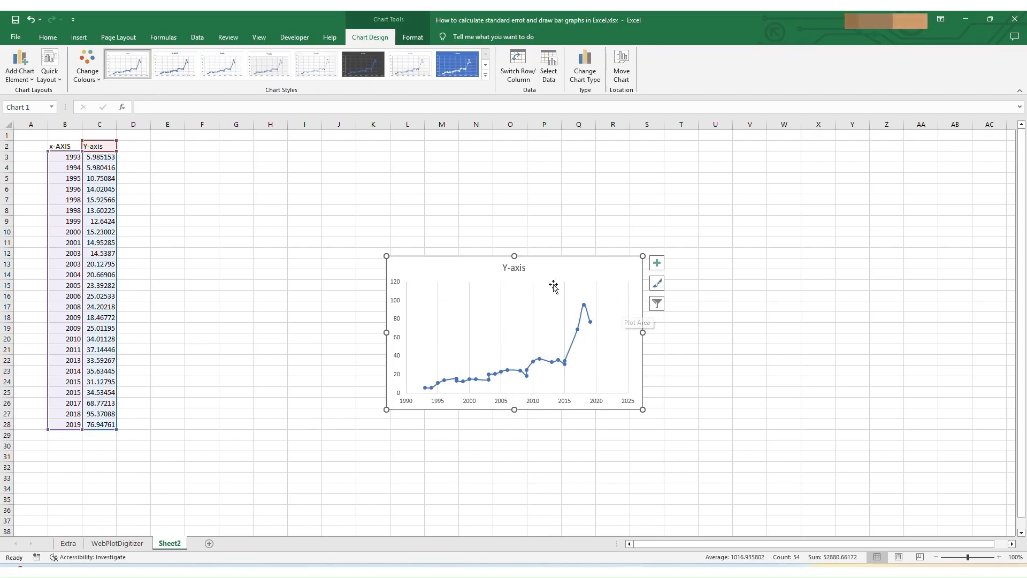
{"action": "left_click", "coordinate": [533, 296]}
{"action": "key", "text": "Delete"}
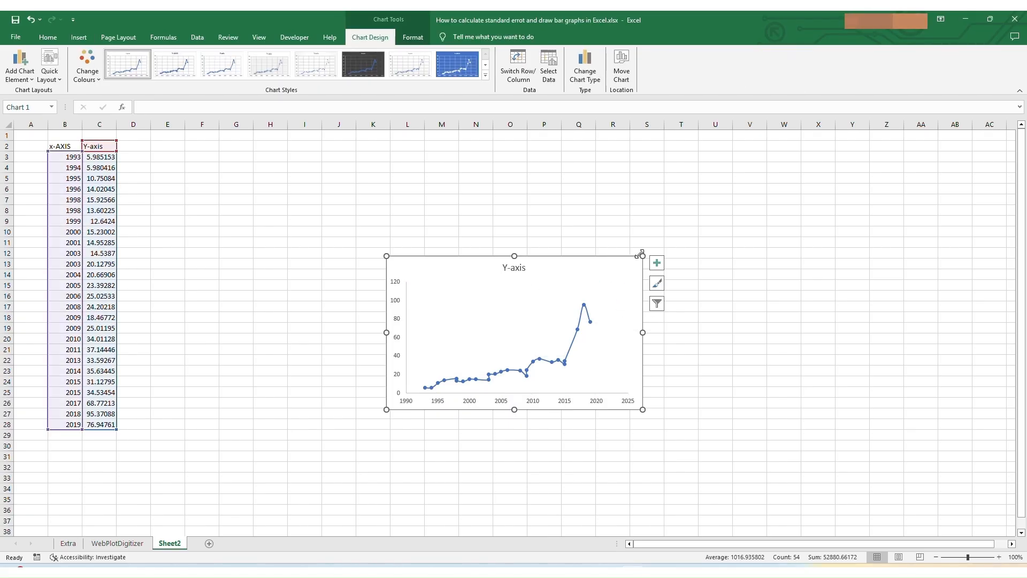
{"action": "left_click_drag", "start_coordinate": [642, 256], "coordinate": [735, 195]}
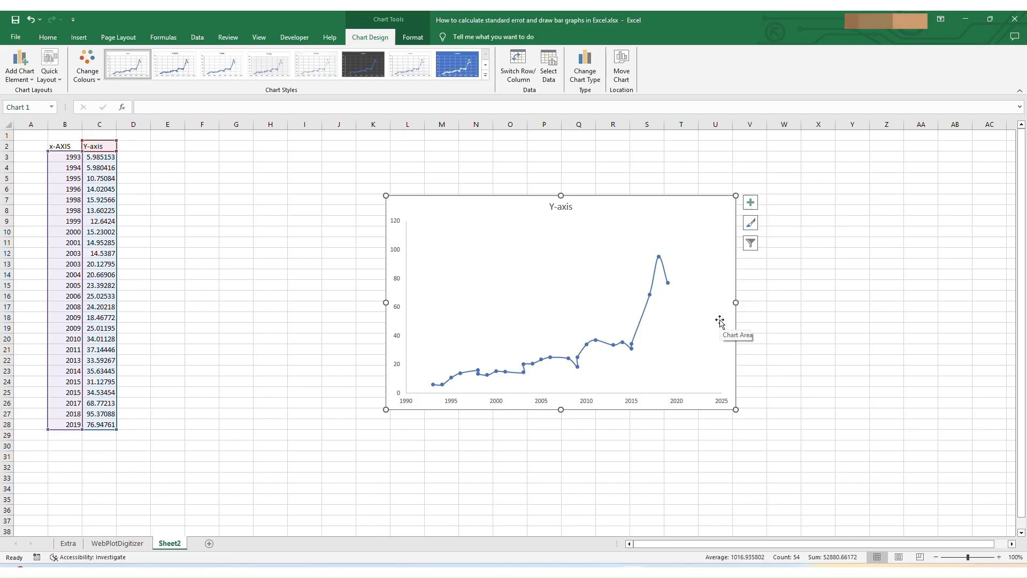
Set the chart's horizontal axis bounds to a minimum of 1990 and a maximum of 2020.
{"action": "double_click", "coordinate": [683, 402]}
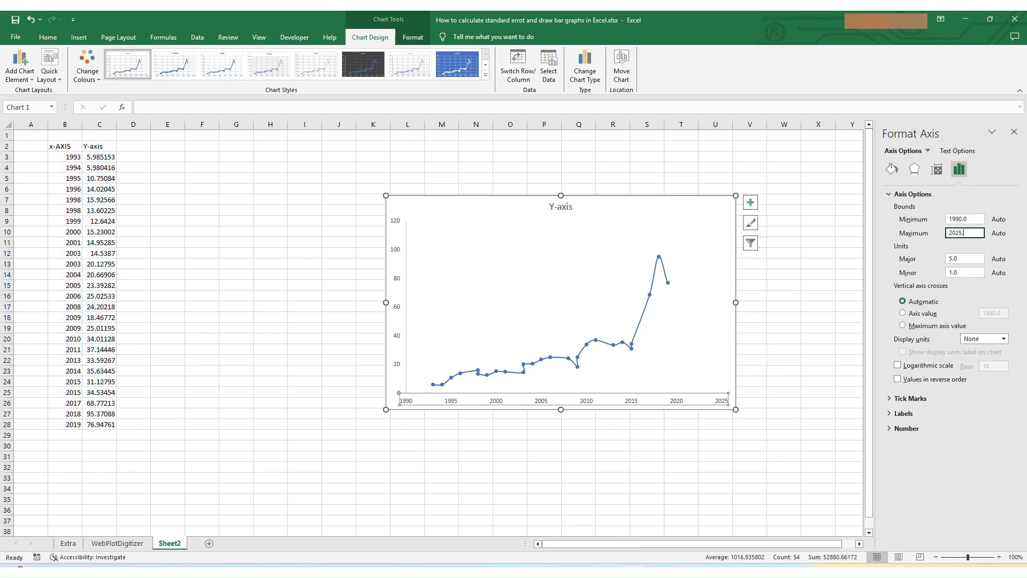
{"action": "left_click", "coordinate": [964, 219]}
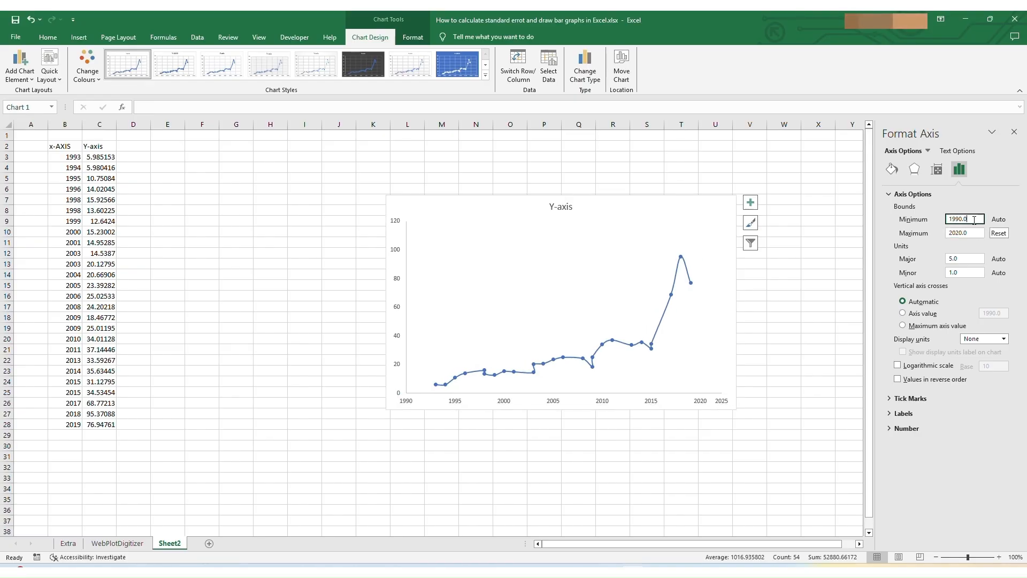
{"action": "key", "text": "Return"}
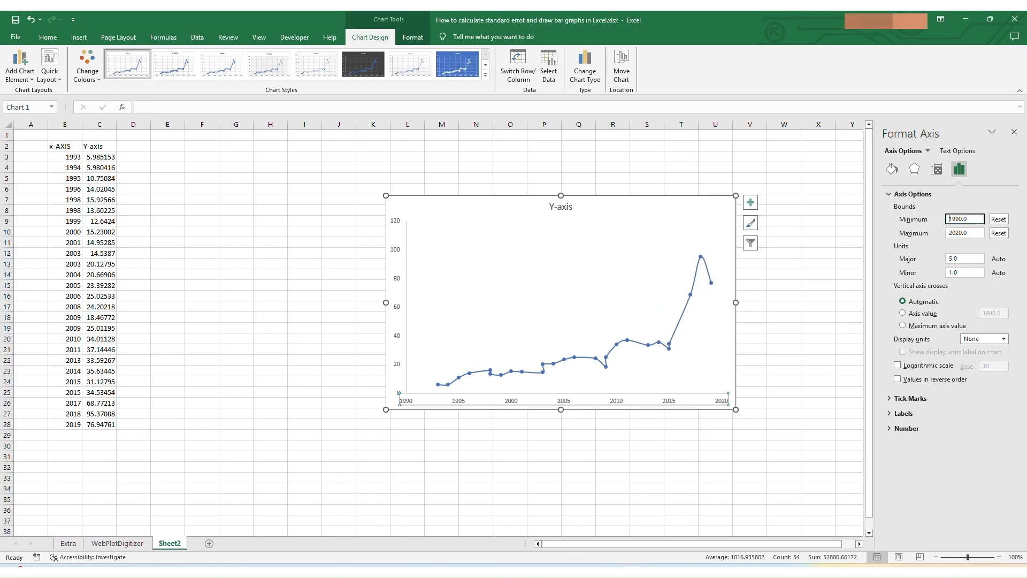
{"action": "left_click", "coordinate": [818, 382]}
Copy the original plot image from 2D (X, Y) Plot.png and paste it into the Excel worksheet.
{"action": "mouse_move", "coordinate": [609, 570]}
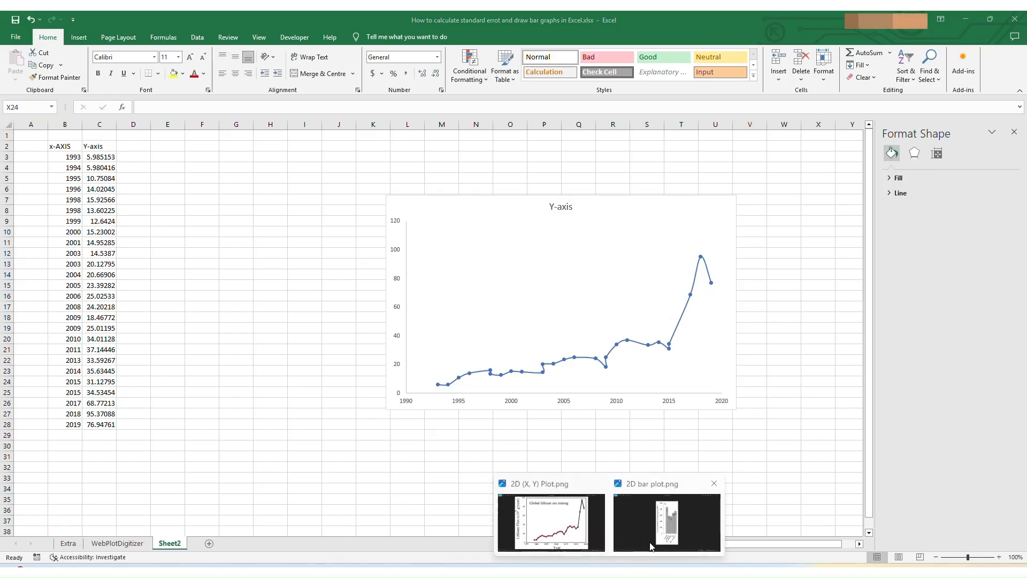
{"action": "left_click", "coordinate": [570, 531]}
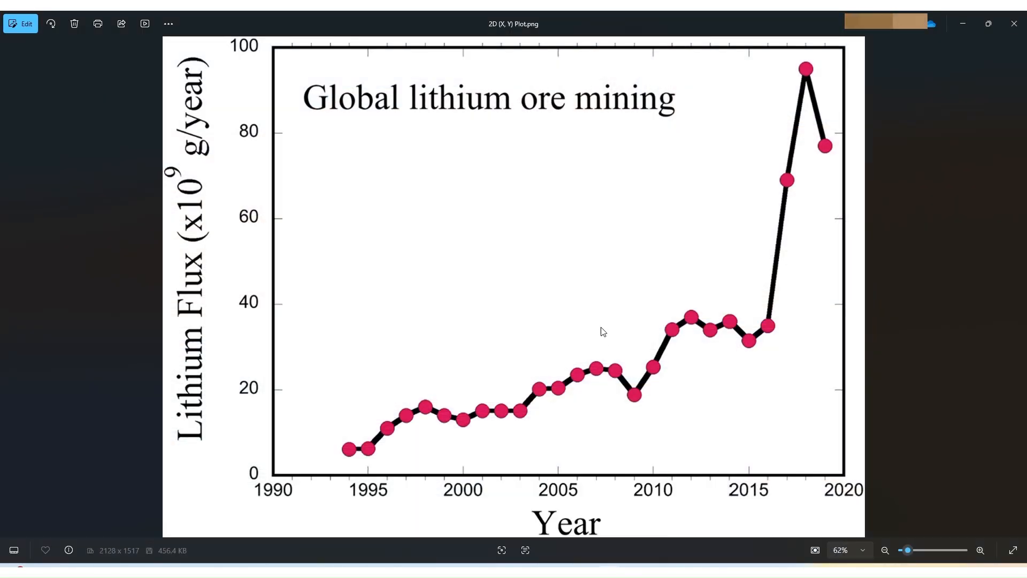
{"action": "key", "text": "ctrl+c"}
{"action": "key", "text": "alt+Tab"}
{"action": "left_click", "coordinate": [338, 326]}
{"action": "key", "text": "ctrl+v"}
Resize and reposition the pasted lithium plot image and the scatter chart to compare them.
{"action": "left_click_drag", "start_coordinate": [440, 318], "coordinate": [339, 231]}
{"action": "left_click_drag", "start_coordinate": [163, 238], "coordinate": [140, 171]}
{"action": "left_click_drag", "start_coordinate": [559, 158], "coordinate": [449, 189]}
{"action": "left_click", "coordinate": [541, 187]}
{"action": "left_click_drag", "start_coordinate": [554, 160], "coordinate": [351, 282]}
{"action": "left_click_drag", "start_coordinate": [332, 308], "coordinate": [329, 230]}
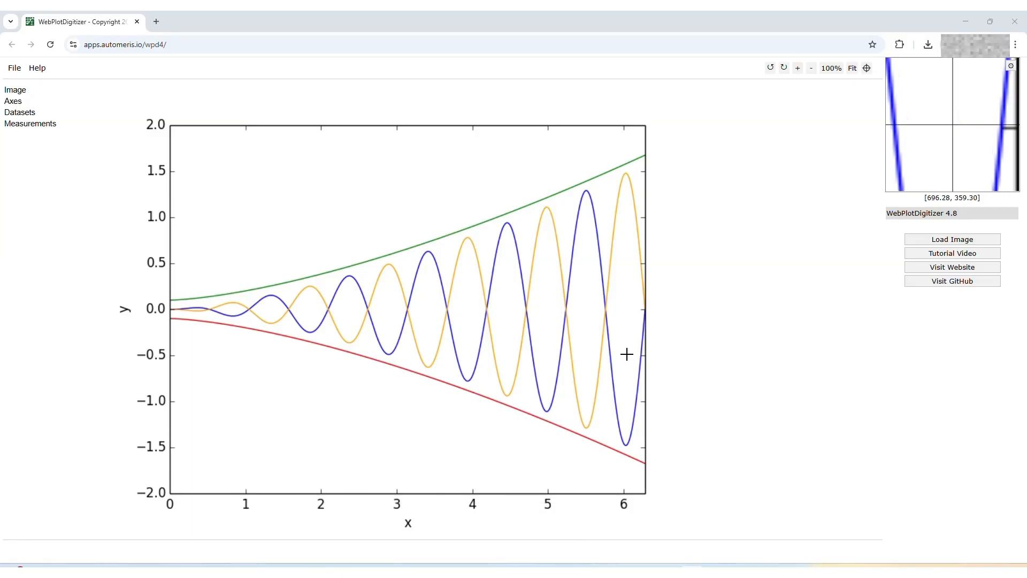
Switch to the PowerPoint presentation and review the example slides for the 2D (X, Y) plots and the 2D bar plot.
{"action": "left_click", "coordinate": [668, 522]}
{"action": "scroll", "coordinate": [271, 330], "scroll_direction": "down", "scroll_amount": 3}
{"action": "left_click", "coordinate": [126, 306]}
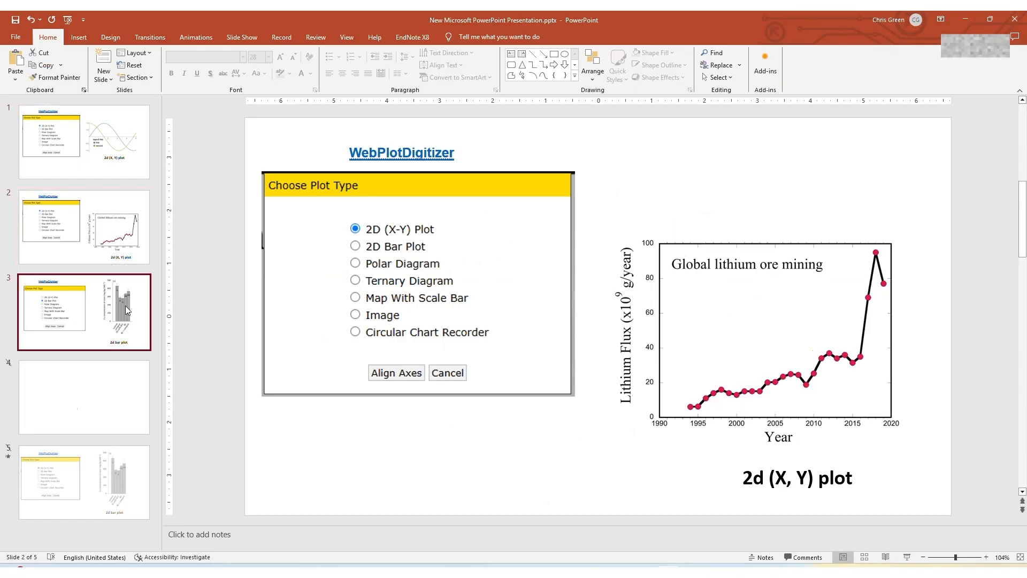
{"action": "left_click", "coordinate": [129, 230]}
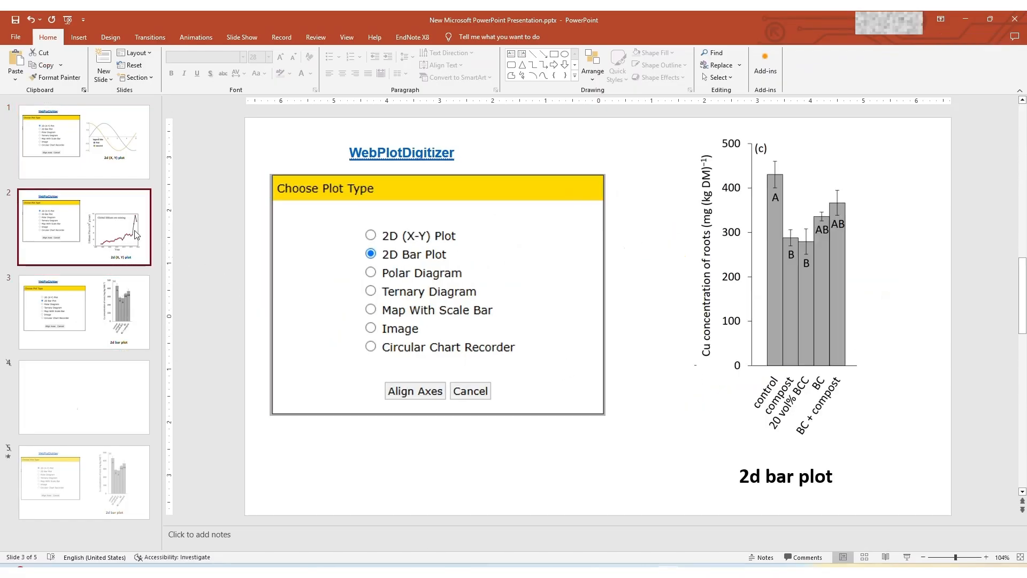
{"action": "left_click", "coordinate": [128, 153]}
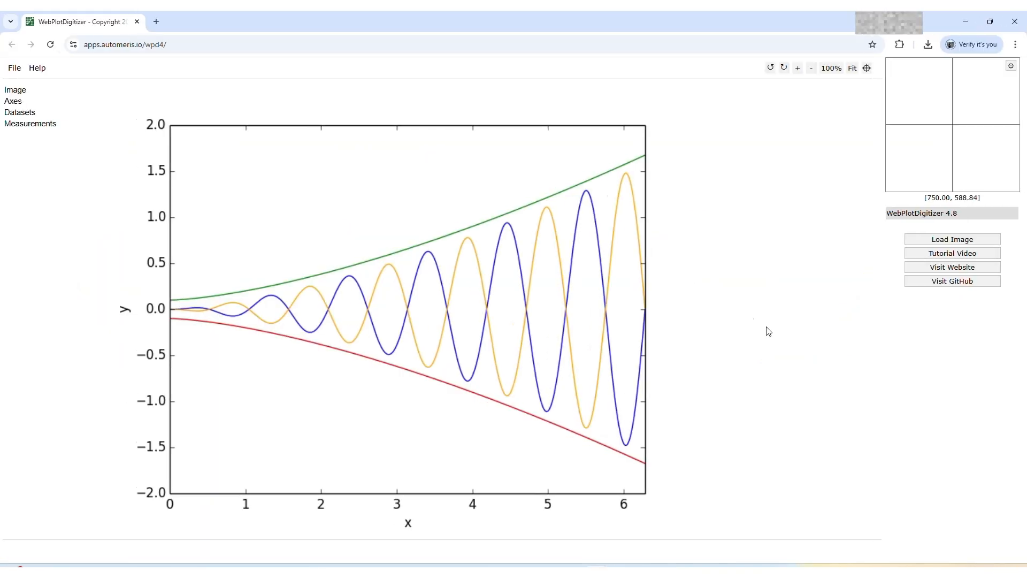
Return to WebPlotDigitizer and load the image WebPlotSigitizer.png from the Miscellaneous folder.
{"action": "left_click", "coordinate": [15, 68]}
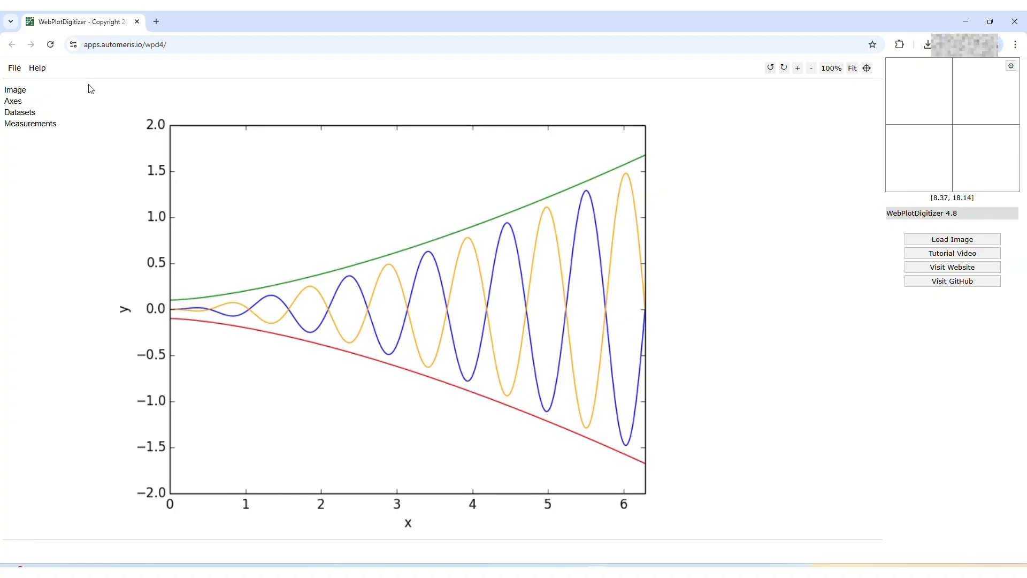
{"action": "left_click", "coordinate": [15, 70]}
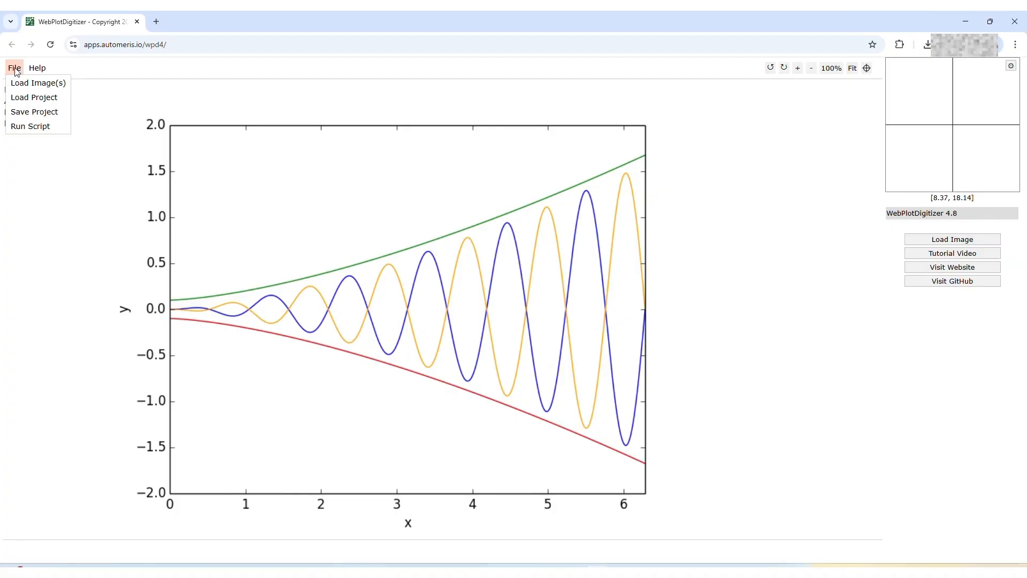
{"action": "left_click", "coordinate": [24, 82]}
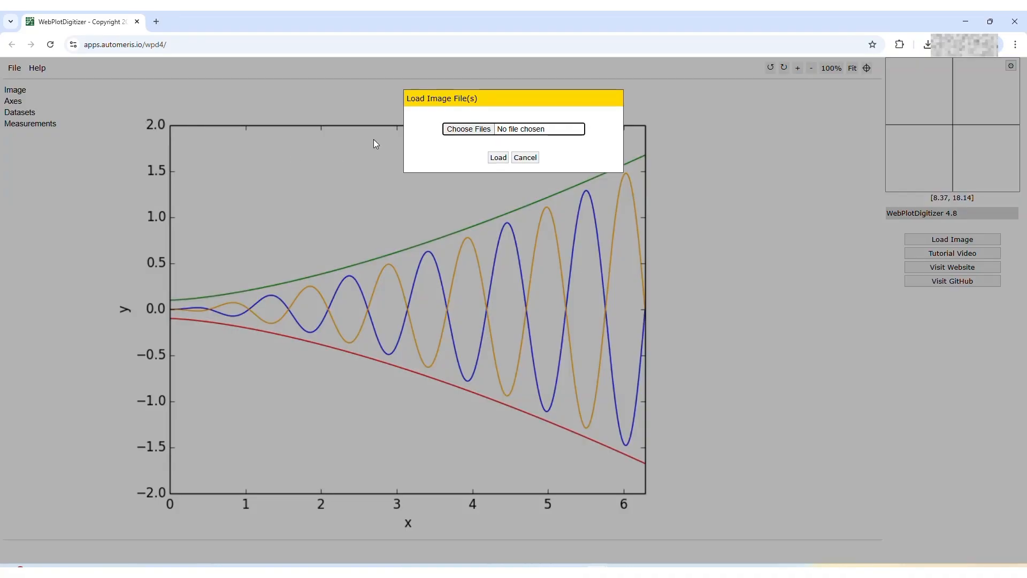
{"action": "left_click", "coordinate": [480, 130]}
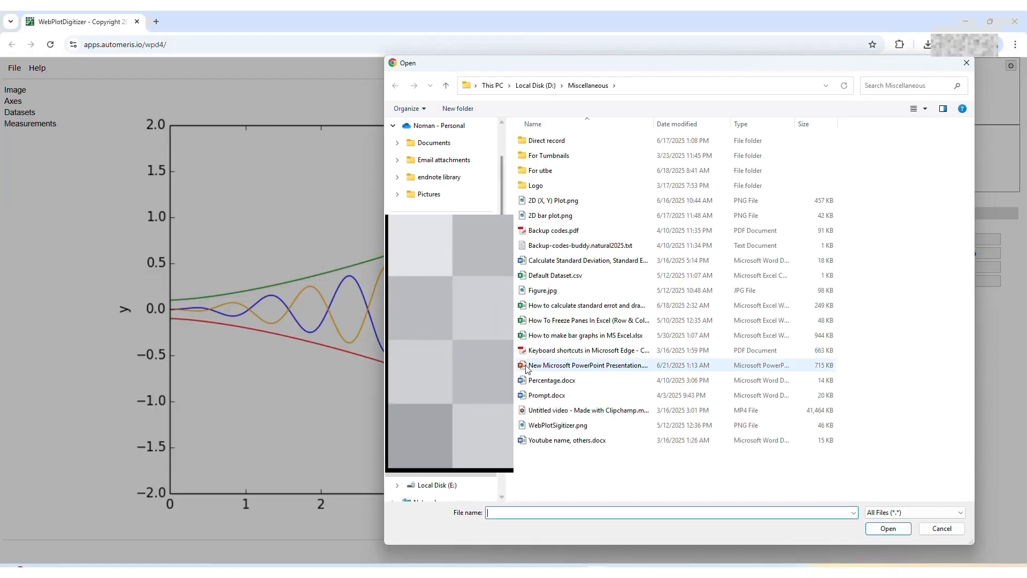
{"action": "left_click", "coordinate": [561, 425]}
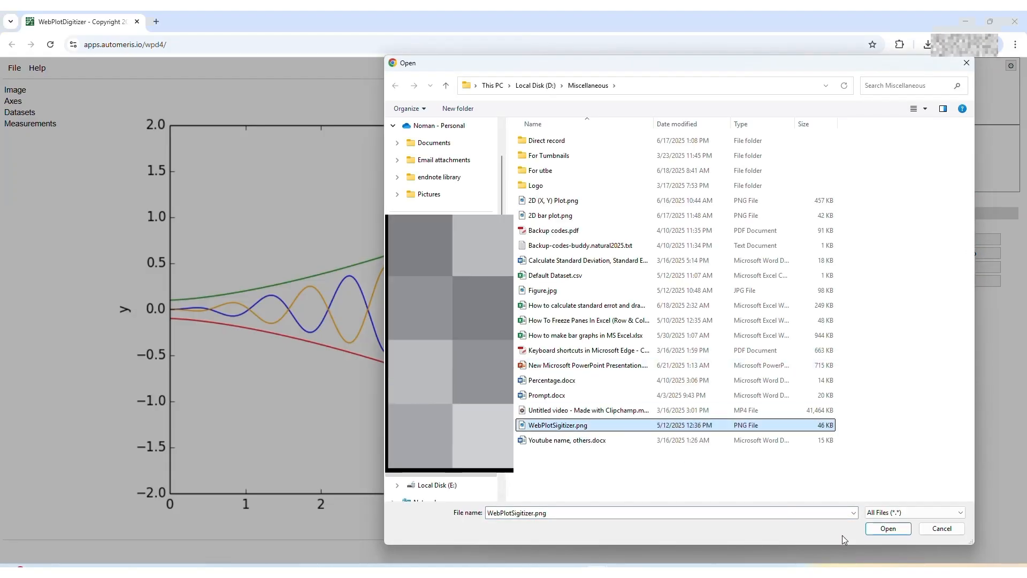
{"action": "left_click", "coordinate": [888, 528]}
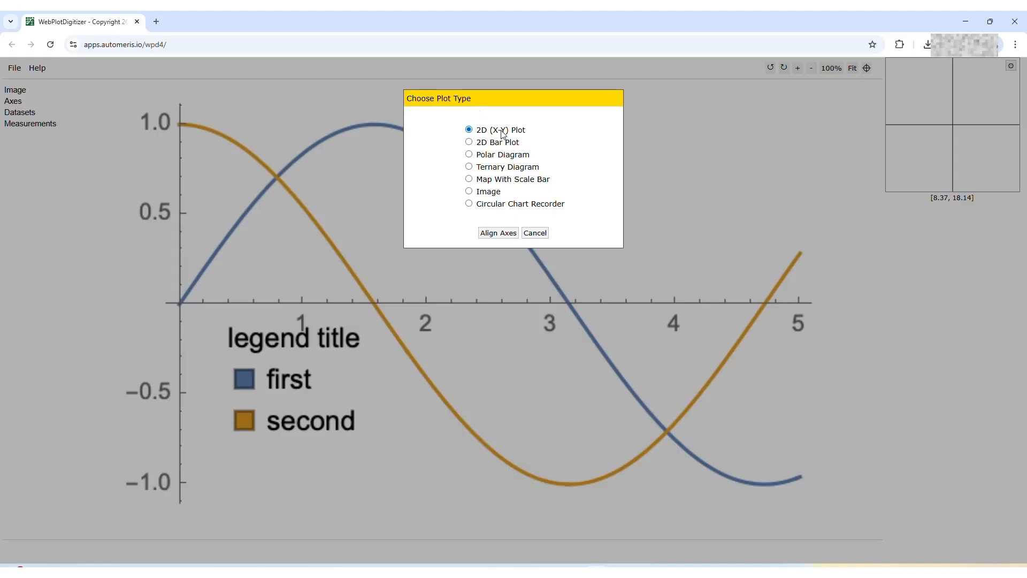
Start axis alignment as a 2D (X-Y) Plot and place X1 at the origin, X2 just past 5, and Y1 and Y2 at the Y axis ends.
{"action": "left_click", "coordinate": [497, 233]}
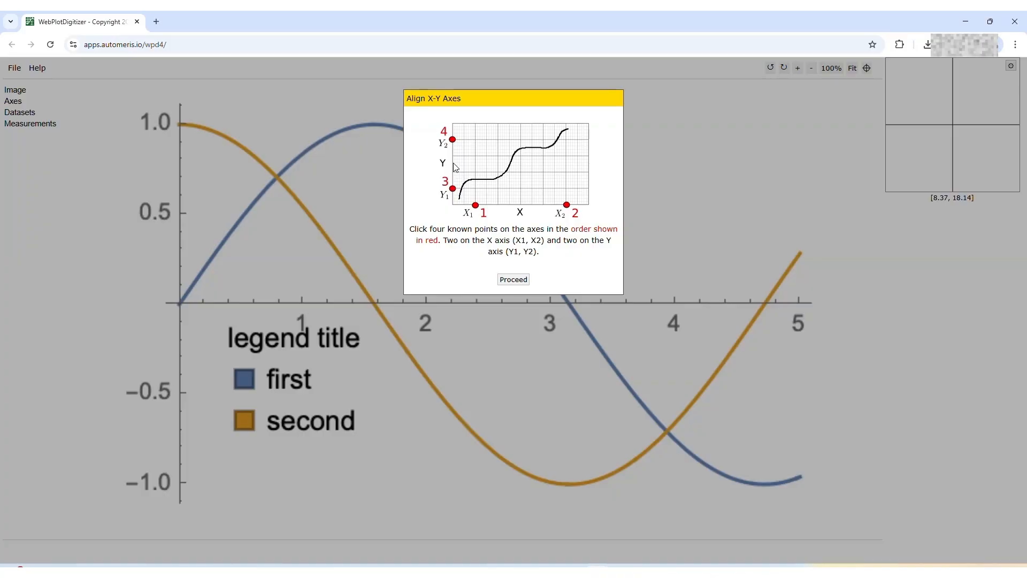
{"action": "left_click", "coordinate": [514, 280]}
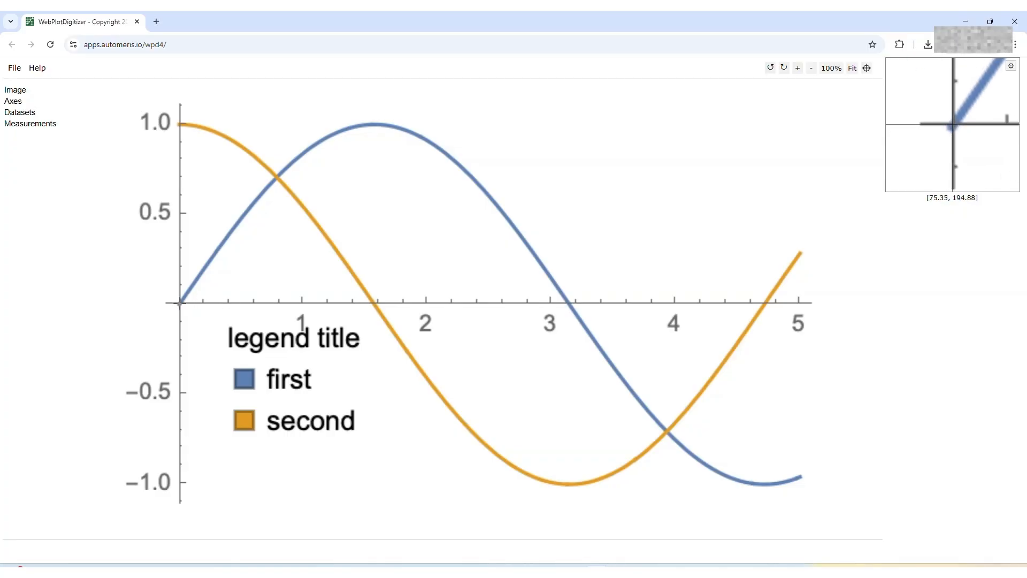
{"action": "left_click", "coordinate": [180, 303]}
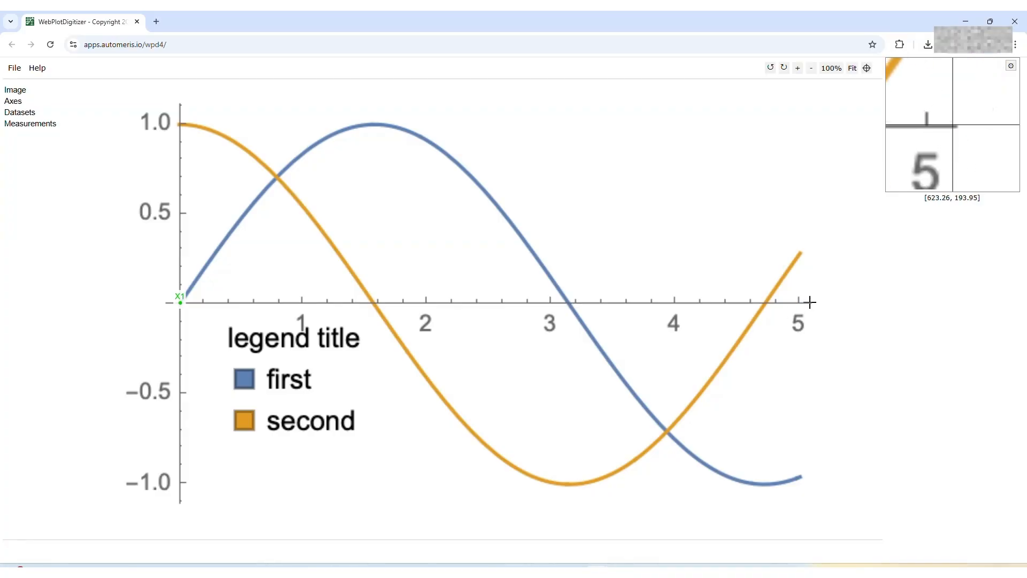
{"action": "left_click", "coordinate": [810, 303]}
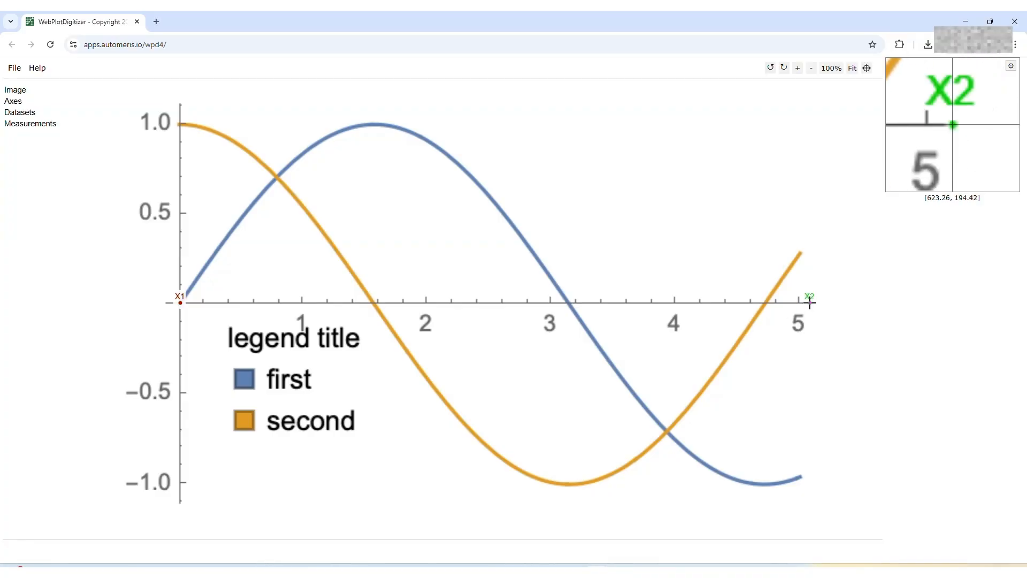
{"action": "left_click", "coordinate": [180, 501]}
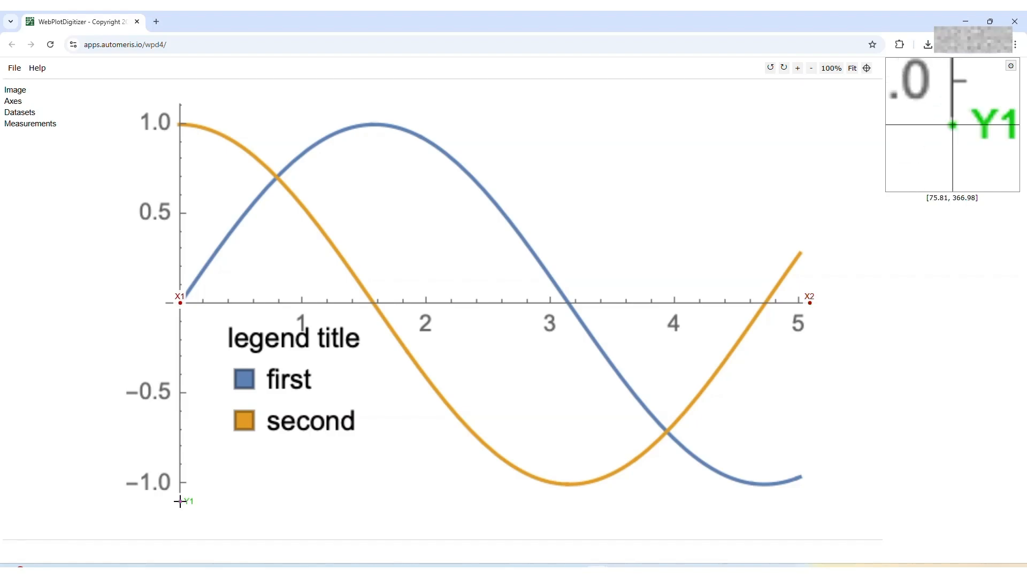
{"action": "left_click", "coordinate": [181, 103]}
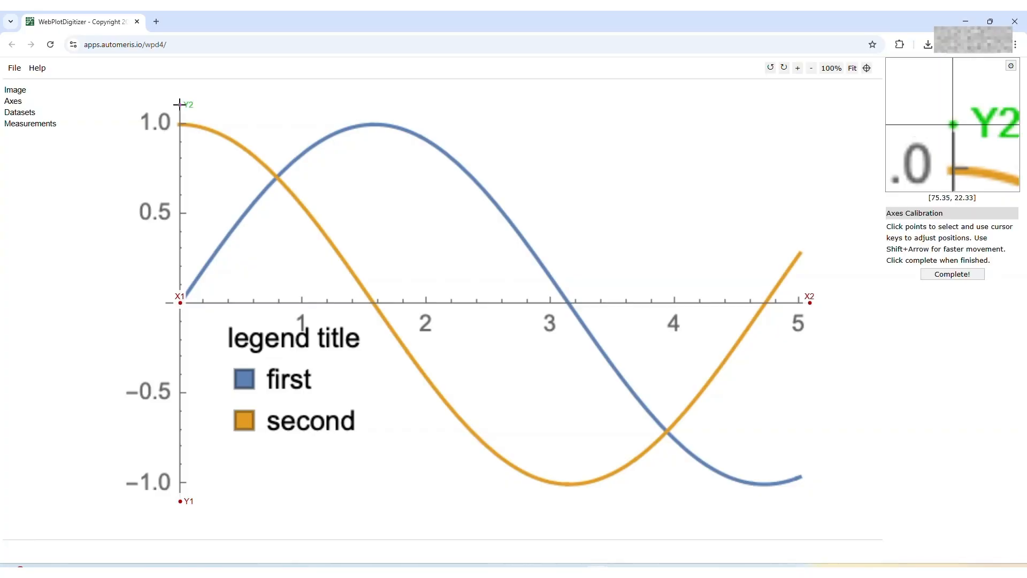
Fine-tune the position of the X2 calibration point at the far end of the X axis.
{"action": "left_click", "coordinate": [811, 303]}
{"action": "key", "text": "Left"}
{"action": "key", "text": "Left"}
{"action": "key", "text": "Up"}
{"action": "key", "text": "Down"}
{"action": "key", "text": "Down"}
{"action": "key", "text": "Right"}
{"action": "key", "text": "Right"}
{"action": "key", "text": "Right"}
{"action": "key", "text": "Right"}
{"action": "key", "text": "Right"}
{"action": "key", "text": "Right"}
{"action": "key", "text": "Right"}
{"action": "key", "text": "Down"}
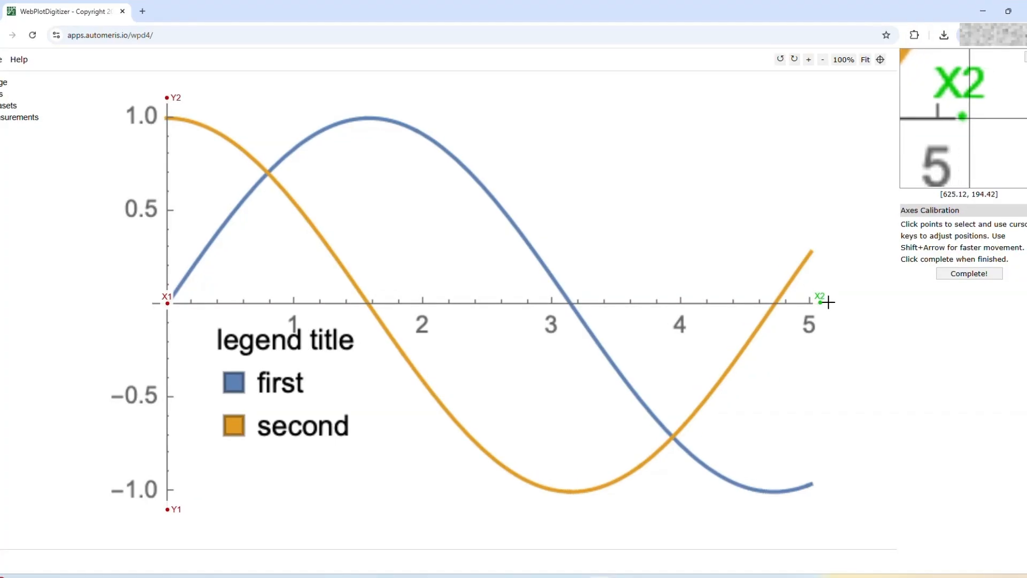
Complete the axes calibration with X values from 0 to 5.1 and Y values from -1.1 to 1.1.
{"action": "left_click", "coordinate": [977, 276]}
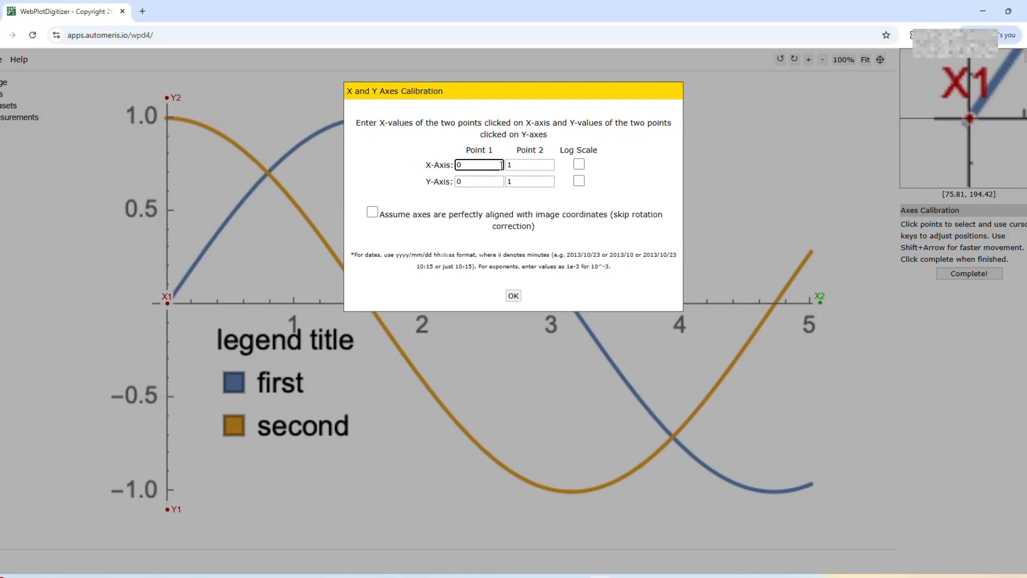
{"action": "left_click", "coordinate": [546, 166]}
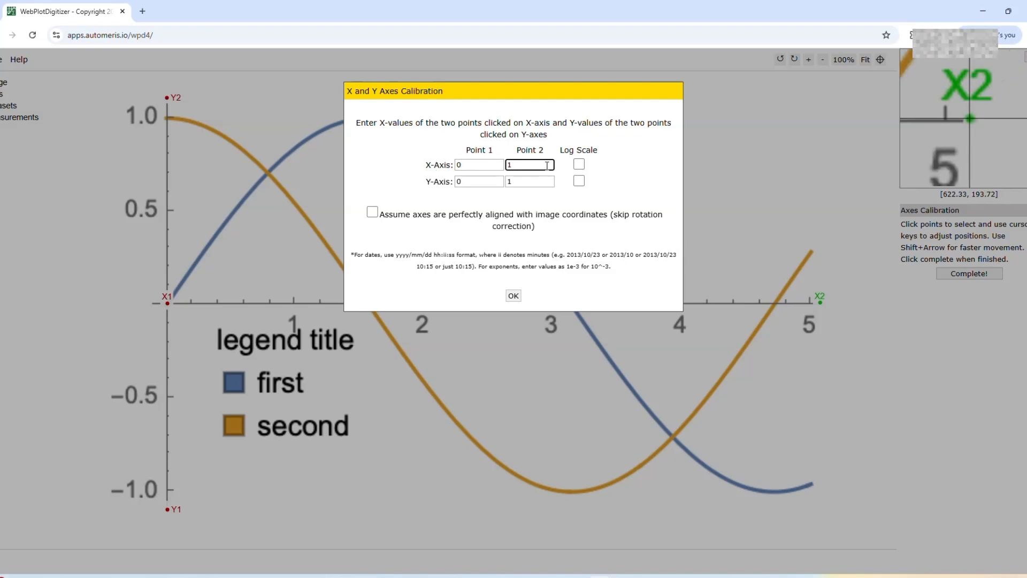
{"action": "key", "text": "BackSpace"}
{"action": "left_click", "coordinate": [458, 181]}
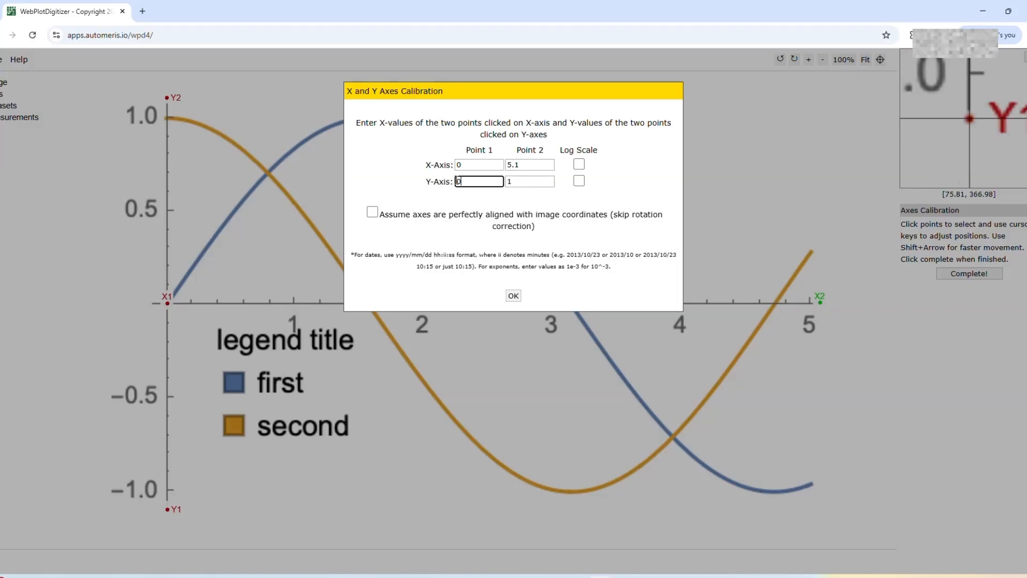
{"action": "key", "text": "BackSpace"}
{"action": "type", "text": "-1.1"}
{"action": "left_click", "coordinate": [529, 180]}
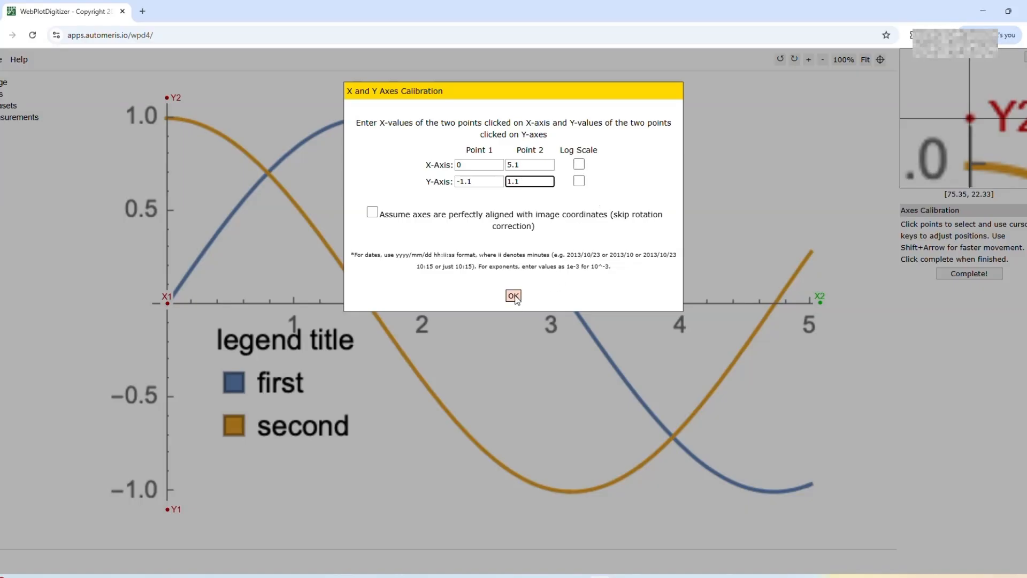
{"action": "left_click", "coordinate": [513, 297]}
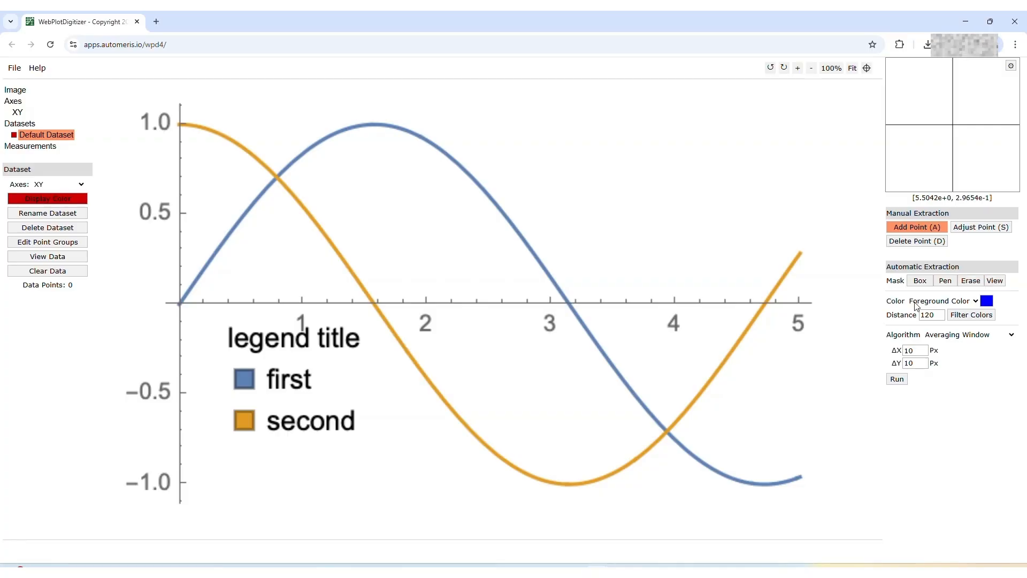
Switch the extraction color mode to Background Color, accept its white setting, and return to Foreground Color.
{"action": "left_click", "coordinate": [968, 300]}
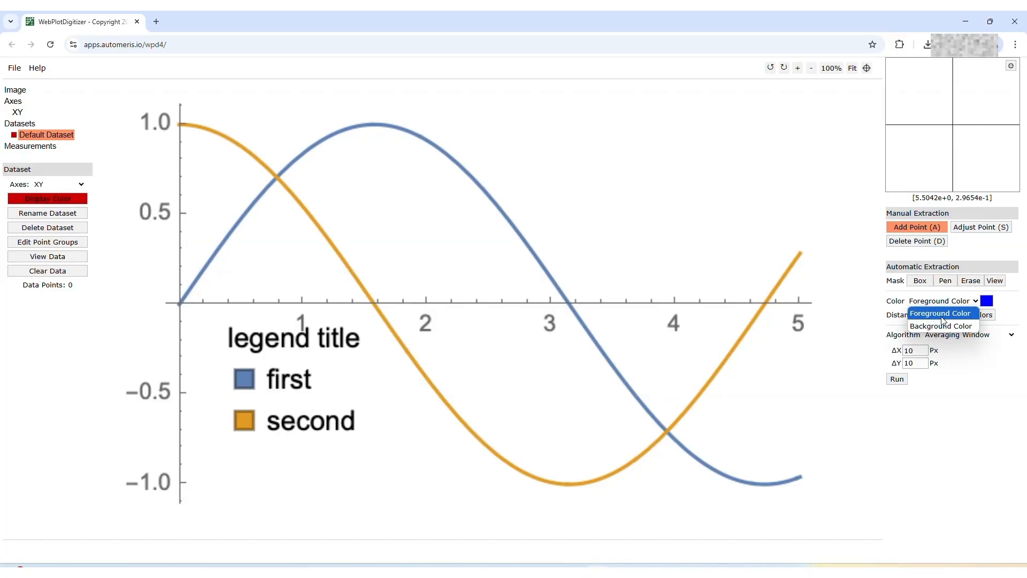
{"action": "left_click", "coordinate": [967, 328]}
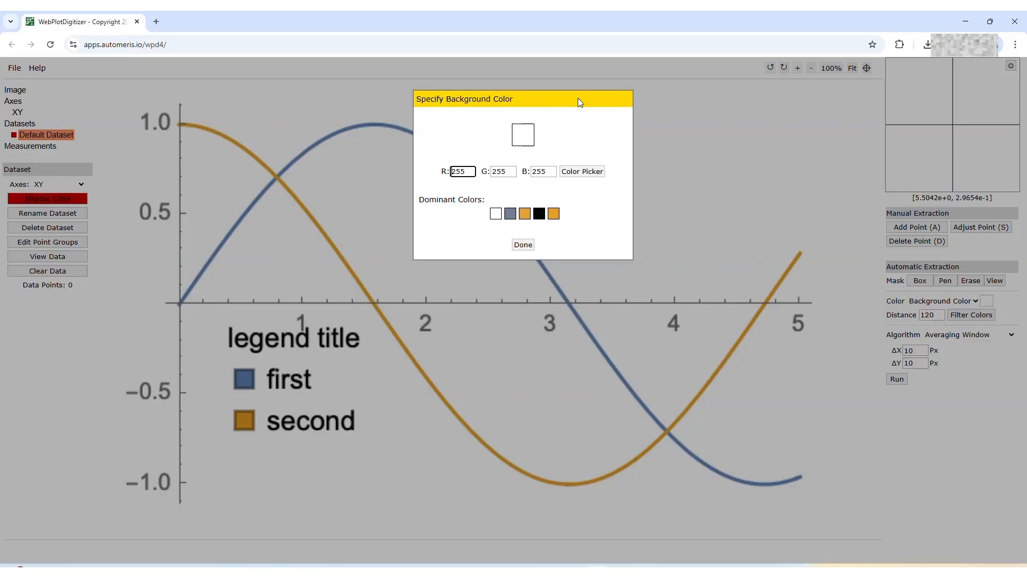
{"action": "left_click_drag", "start_coordinate": [566, 102], "coordinate": [713, 111]}
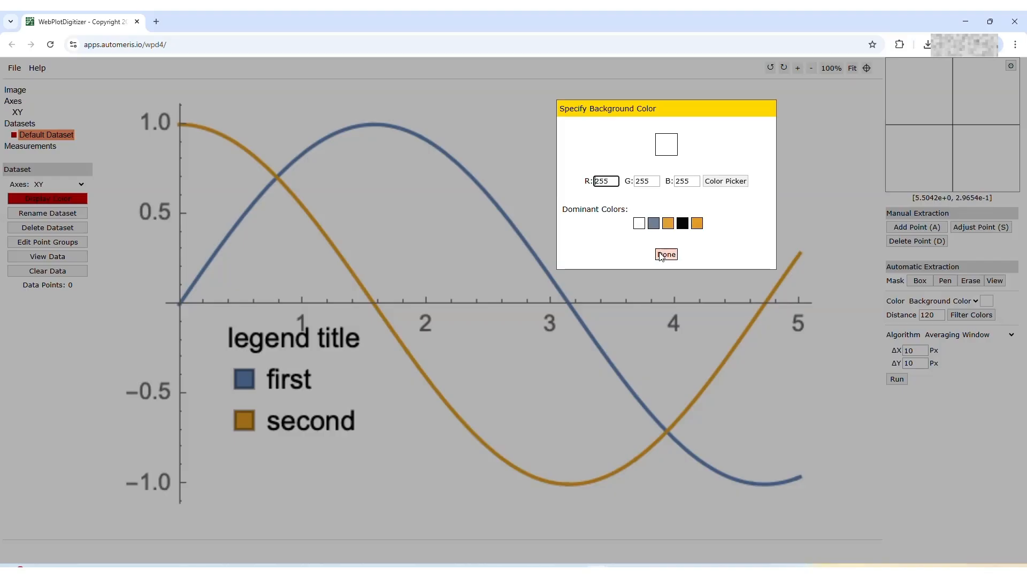
{"action": "left_click", "coordinate": [665, 255]}
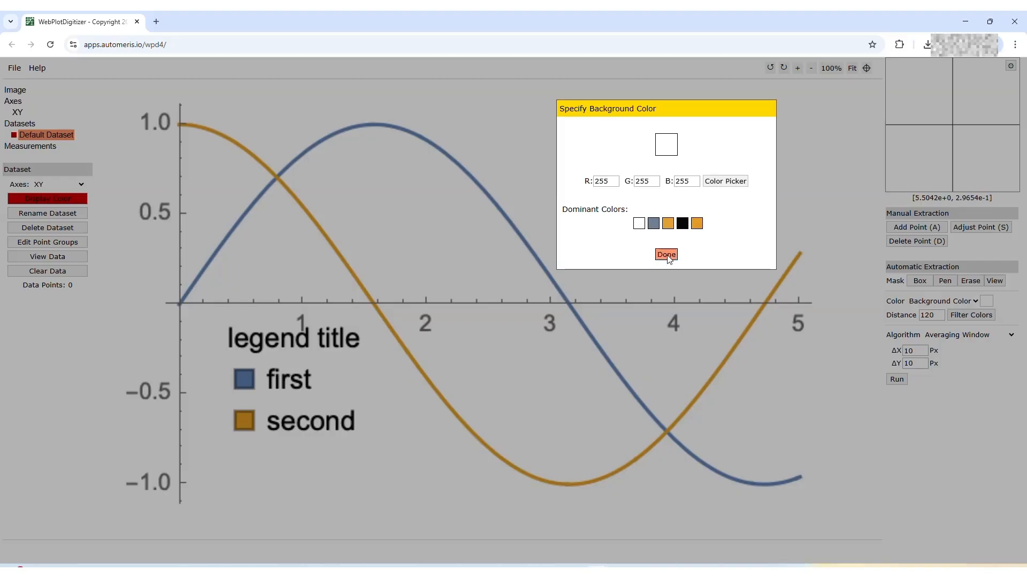
{"action": "left_click", "coordinate": [976, 302]}
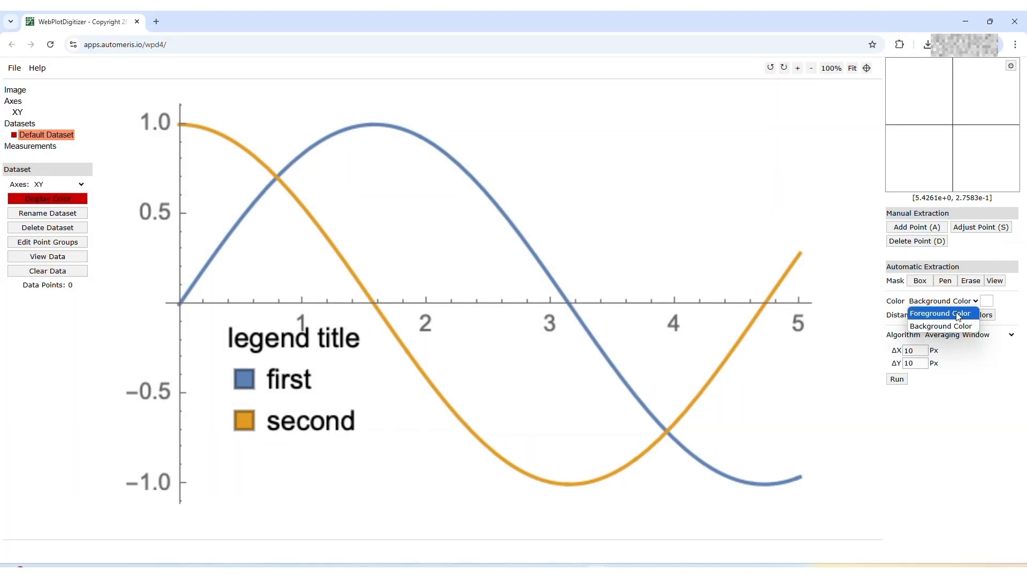
{"action": "left_click", "coordinate": [958, 315]}
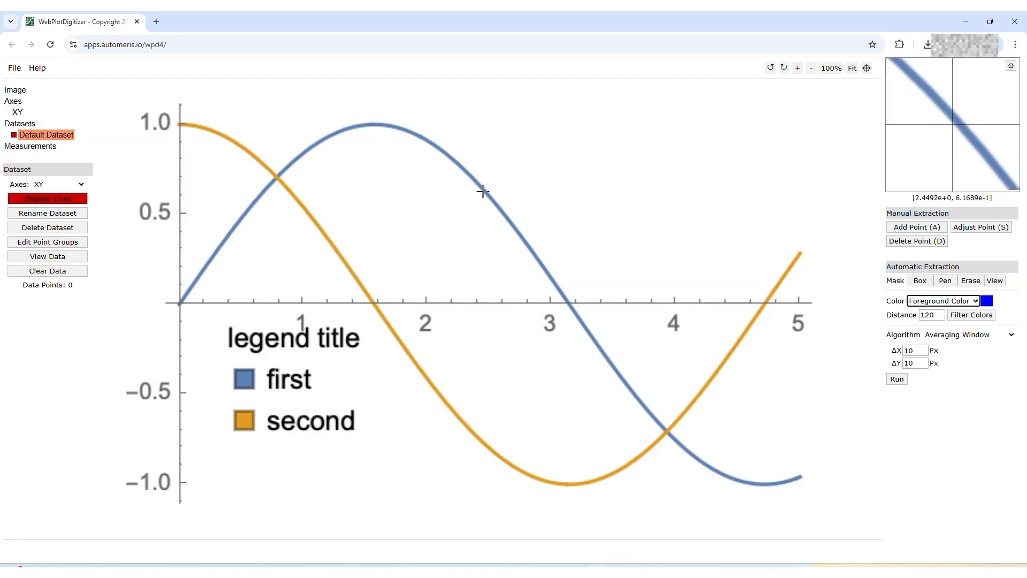
Set the foreground color for extraction by sampling the blue curve in the plot with the Color Picker.
{"action": "left_click", "coordinate": [988, 302]}
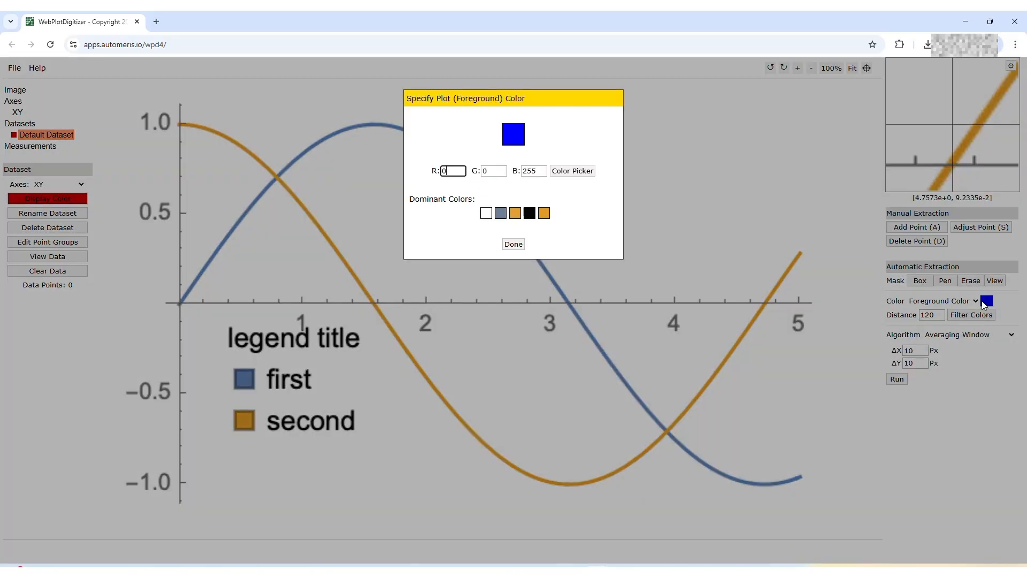
{"action": "left_click_drag", "start_coordinate": [554, 102], "coordinate": [611, 97]}
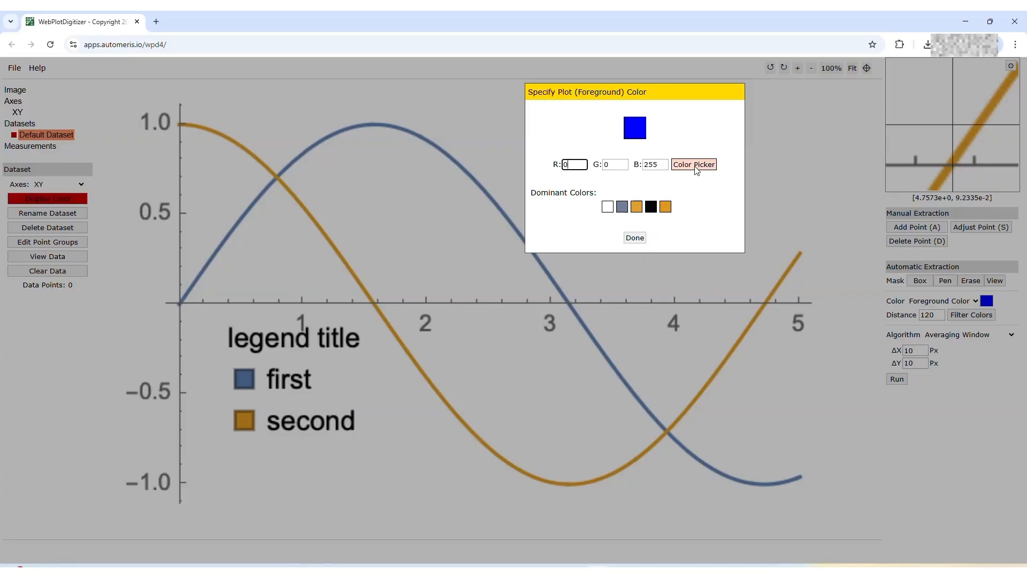
{"action": "left_click", "coordinate": [695, 165]}
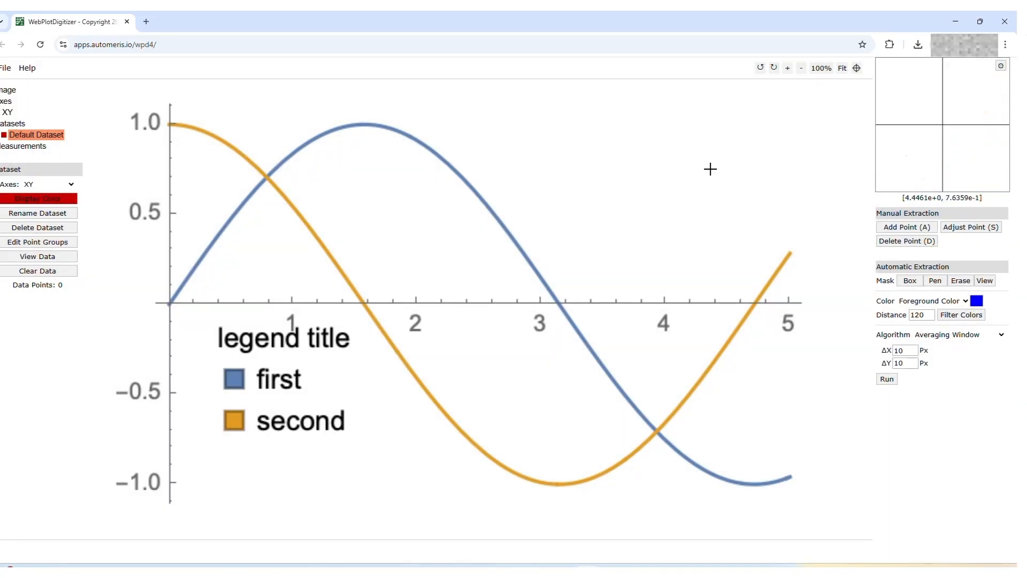
{"action": "left_click", "coordinate": [520, 247]}
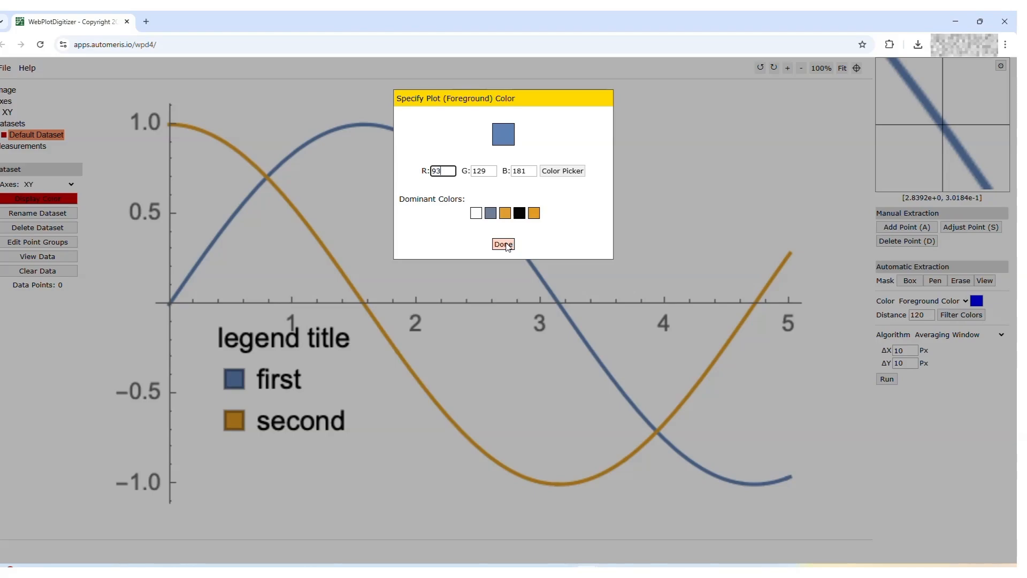
{"action": "left_click", "coordinate": [506, 244]}
Mask the whole blue curve with the Pen, narrowing the stroke around the first crossing, and run the Averaging Window extraction.
{"action": "left_click", "coordinate": [940, 282]}
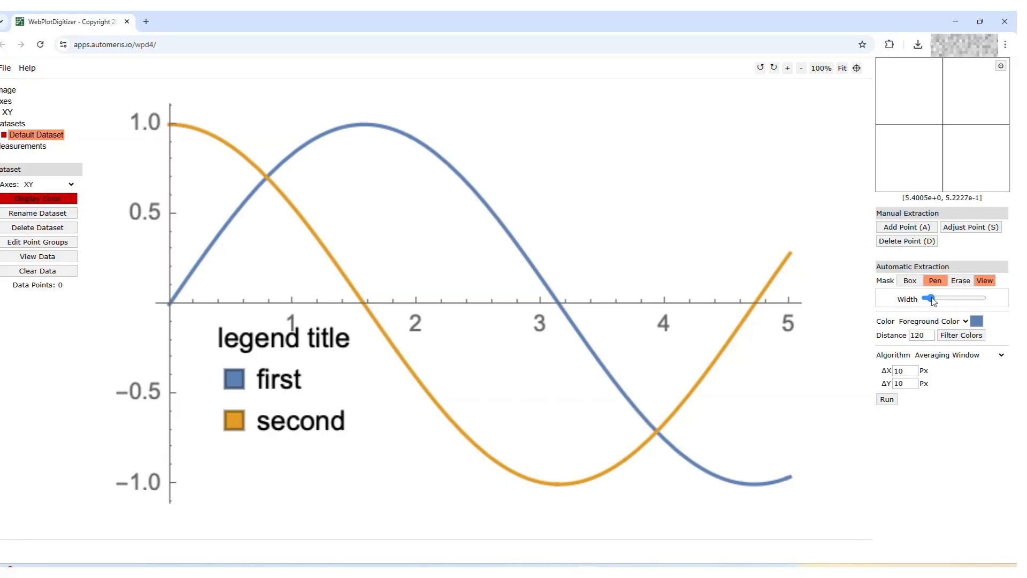
{"action": "mouse_move", "coordinate": [933, 301]}
{"action": "left_mouse_down"}
{"action": "mouse_move", "coordinate": [944, 303]}
{"action": "mouse_move", "coordinate": [934, 304]}
{"action": "left_mouse_up"}
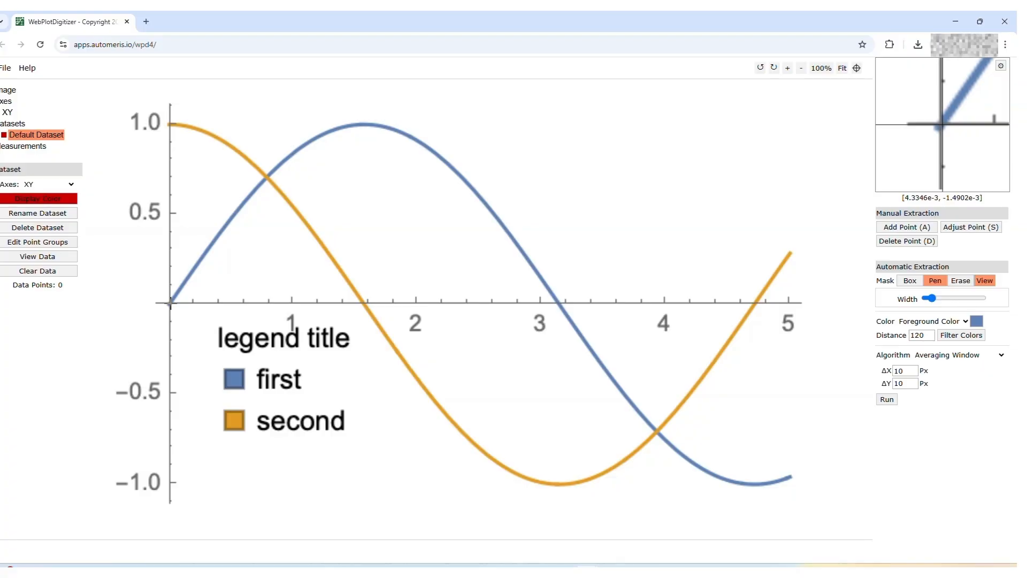
{"action": "left_click_drag", "start_coordinate": [171, 303], "coordinate": [224, 229]}
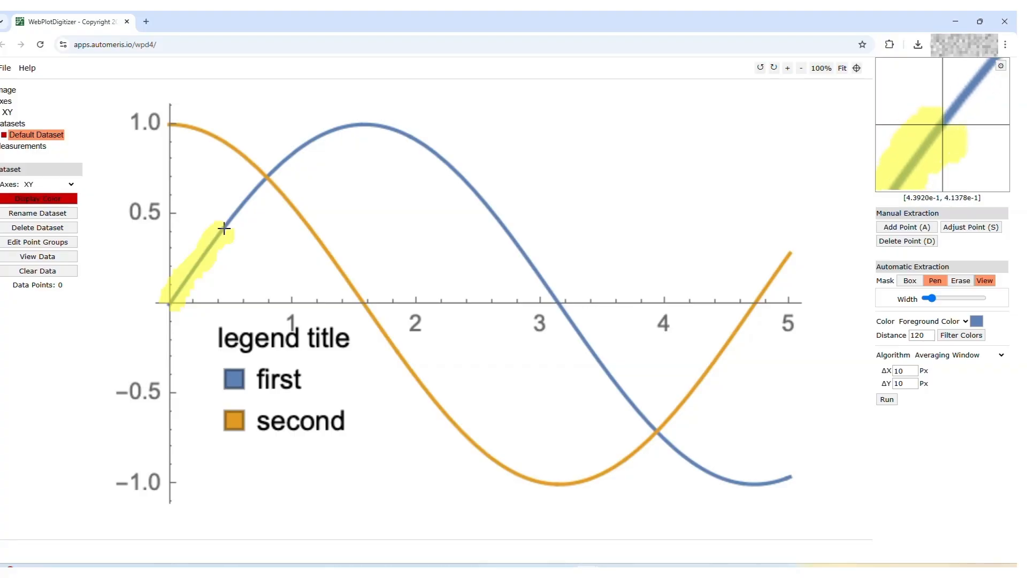
{"action": "left_click_drag", "start_coordinate": [932, 296], "coordinate": [929, 297]}
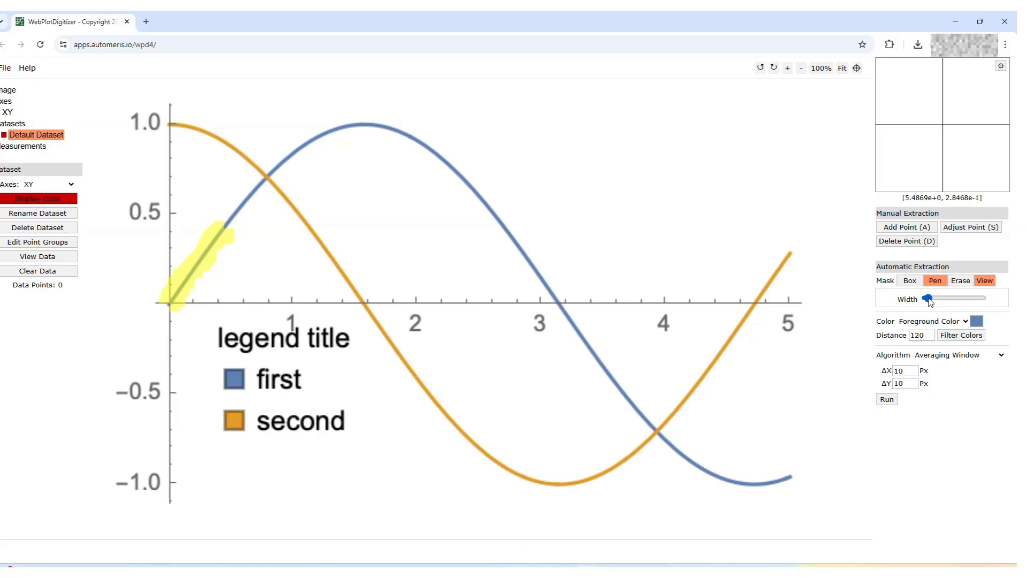
{"action": "left_click_drag", "start_coordinate": [221, 226], "coordinate": [277, 162]}
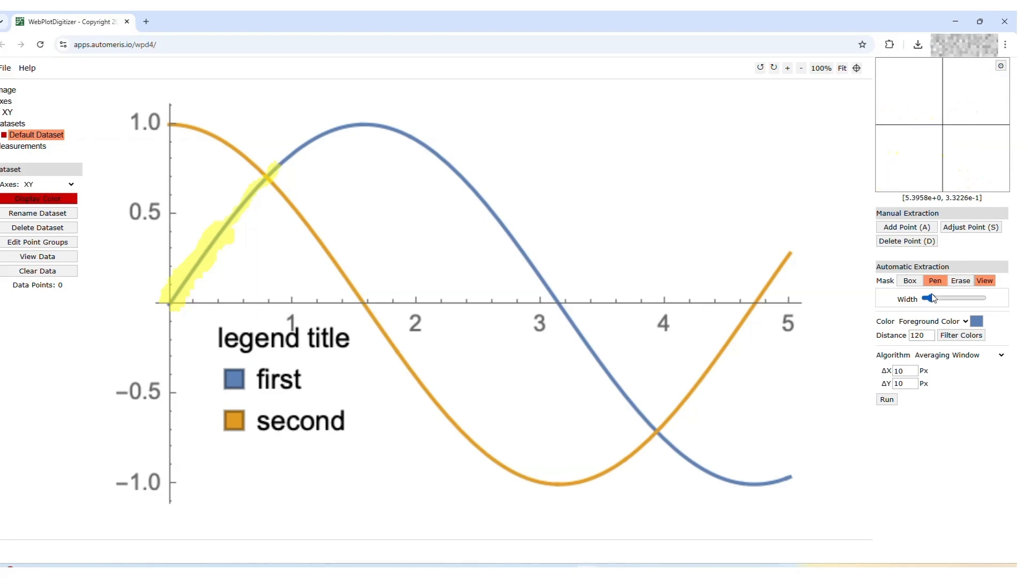
{"action": "mouse_move", "coordinate": [282, 163]}
{"action": "left_mouse_down"}
{"action": "mouse_move", "coordinate": [337, 130]}
{"action": "mouse_move", "coordinate": [390, 124]}
{"action": "mouse_move", "coordinate": [484, 199]}
{"action": "mouse_move", "coordinate": [648, 430]}
{"action": "mouse_move", "coordinate": [728, 478]}
{"action": "mouse_move", "coordinate": [795, 478]}
{"action": "left_mouse_up"}
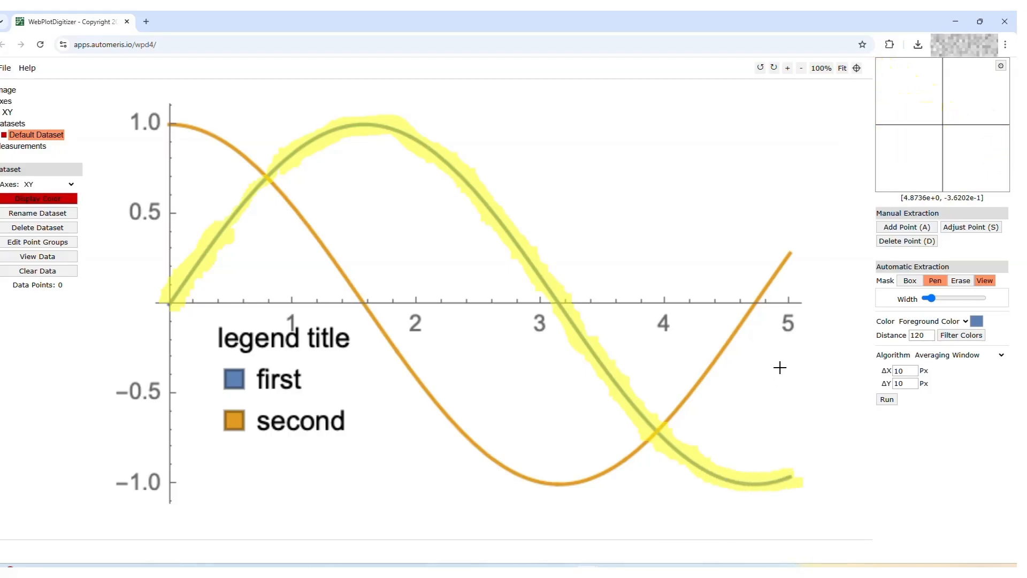
{"action": "left_click", "coordinate": [887, 400]}
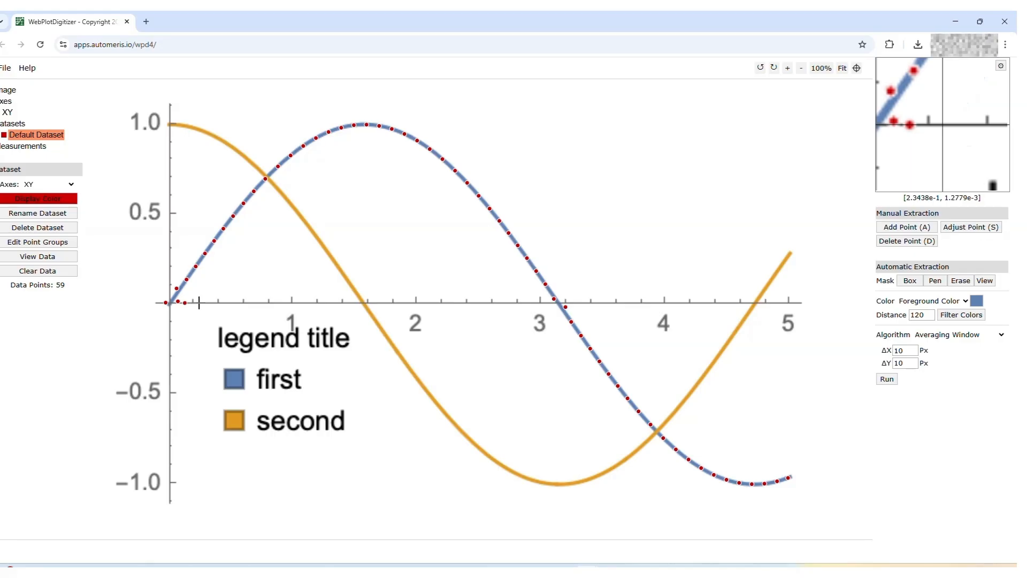
Adjust the stray data point just above the X axis near the origin so it sits on the blue curve.
{"action": "left_click", "coordinate": [976, 228]}
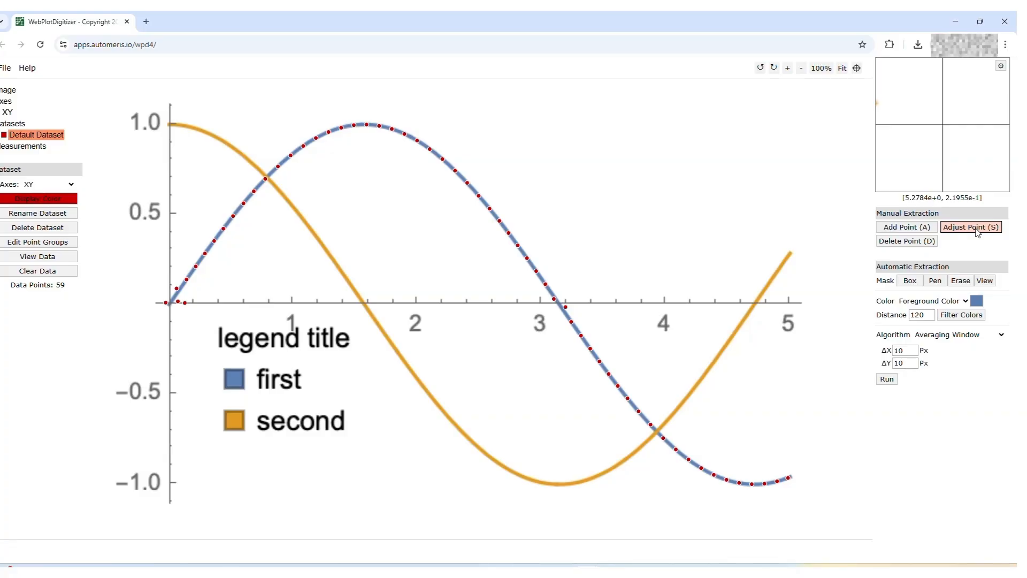
{"action": "left_click", "coordinate": [976, 228]}
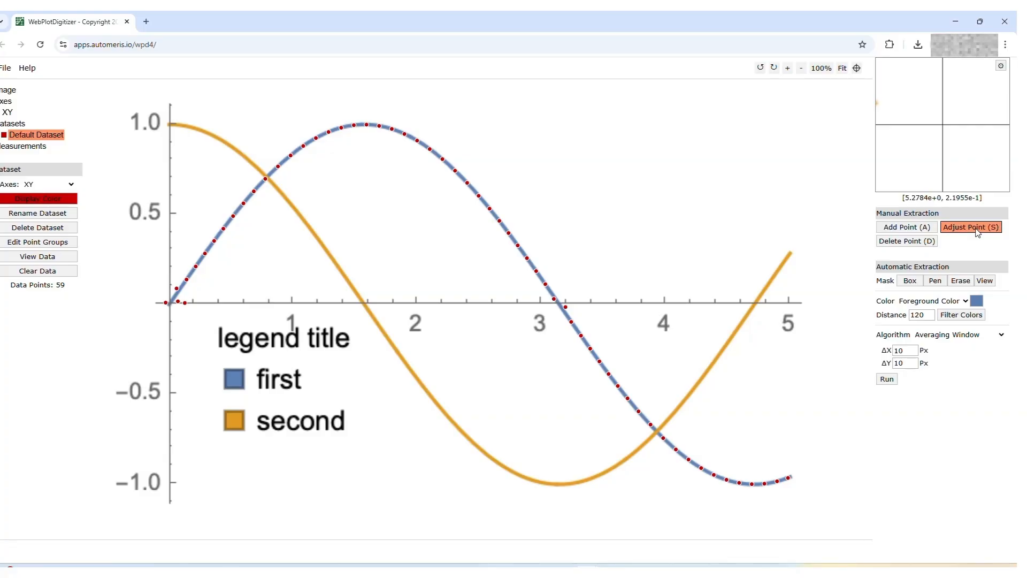
{"action": "left_click", "coordinate": [178, 301]}
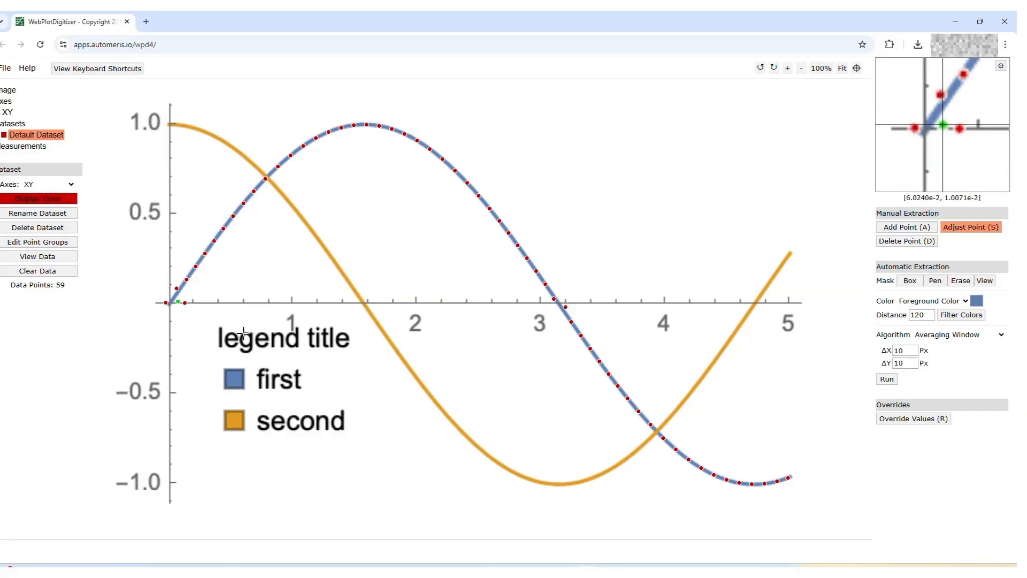
{"action": "key", "text": "Left"}
{"action": "key", "text": "Left"}
{"action": "key", "text": "Left"}
{"action": "key", "text": "Left"}
{"action": "key", "text": "Left"}
{"action": "key", "text": "Left"}
{"action": "key", "text": "Left"}
{"action": "key", "text": "Up"}
{"action": "key", "text": "Up"}
{"action": "key", "text": "Up"}
{"action": "key", "text": "Up"}
{"action": "key", "text": "Up"}
{"action": "key", "text": "Up"}
{"action": "key", "text": "Up"}
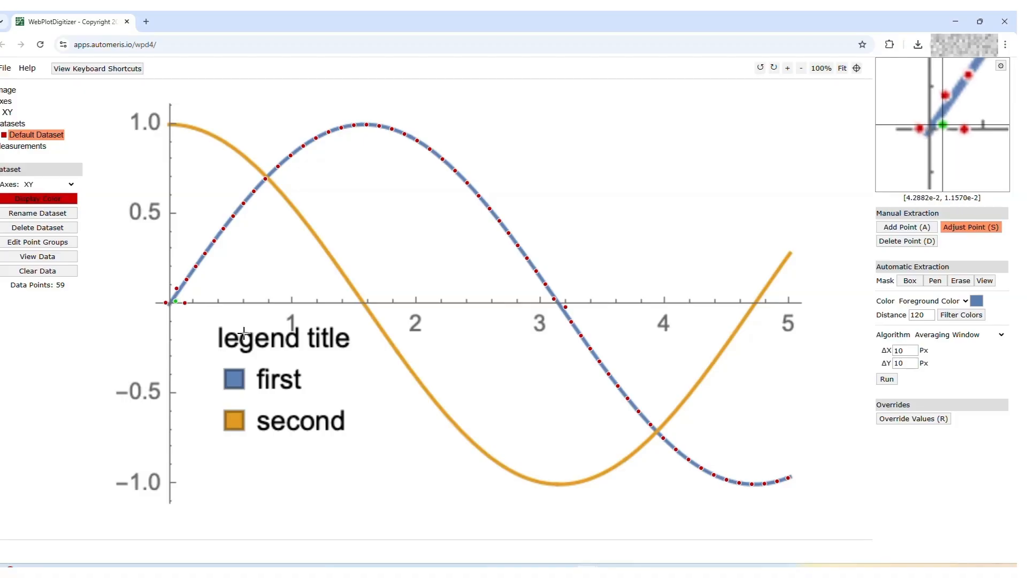
{"action": "key", "text": "Up"}
{"action": "key", "text": "Up"}
{"action": "key", "text": "Left"}
{"action": "key", "text": "Left"}
{"action": "key", "text": "Left"}
{"action": "key", "text": "Up"}
Shift the off-curve data point near Y = 0.08 horizontally onto the blue curve.
{"action": "left_click", "coordinate": [176, 288]}
{"action": "key", "text": "Right"}
{"action": "key", "text": "Right"}
{"action": "key", "text": "Right"}
{"action": "key", "text": "Right"}
{"action": "key", "text": "Right"}
{"action": "key", "text": "Right"}
{"action": "key", "text": "Right"}
{"action": "key", "text": "Right"}
{"action": "key", "text": "Right"}
{"action": "key", "text": "Right"}
{"action": "key", "text": "Right"}
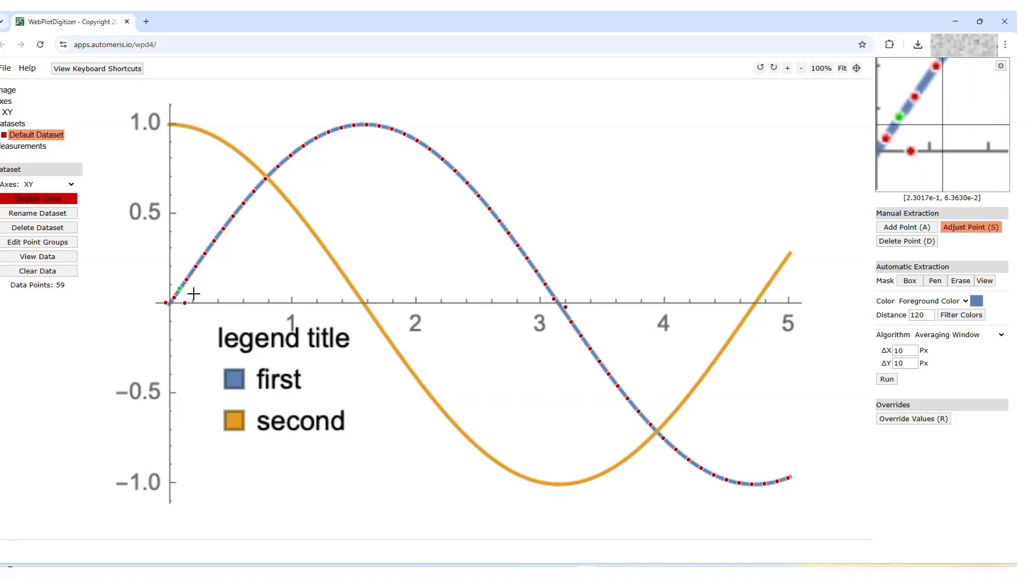
Move the data point lying before the Y axis to the origin and delete the remaining stray point on the X axis nearby.
{"action": "left_click", "coordinate": [167, 303]}
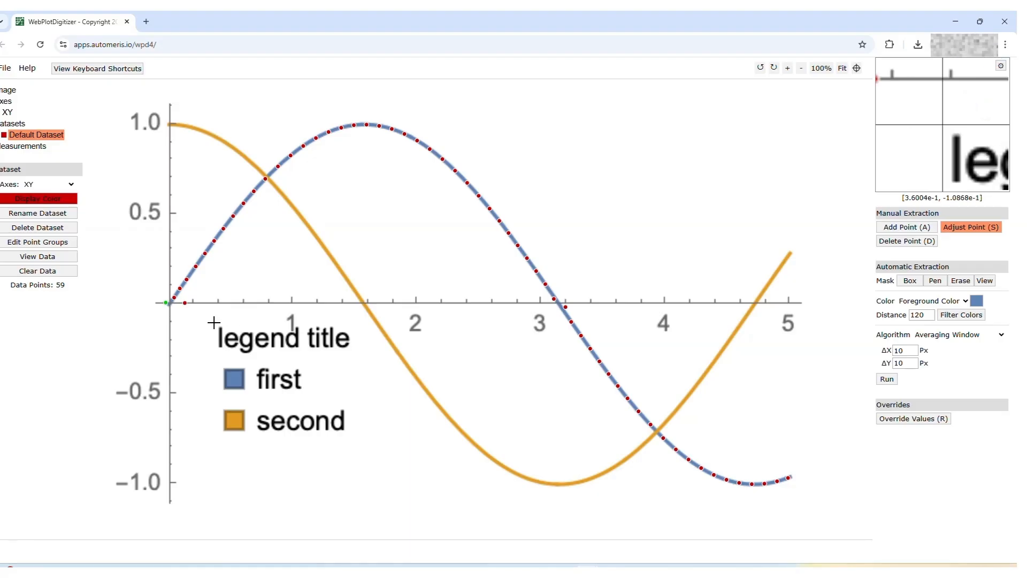
{"action": "key", "text": "Right"}
{"action": "key", "text": "Right"}
{"action": "key", "text": "Right"}
{"action": "key", "text": "Right"}
{"action": "key", "text": "Right"}
{"action": "key", "text": "Right"}
{"action": "key", "text": "Right"}
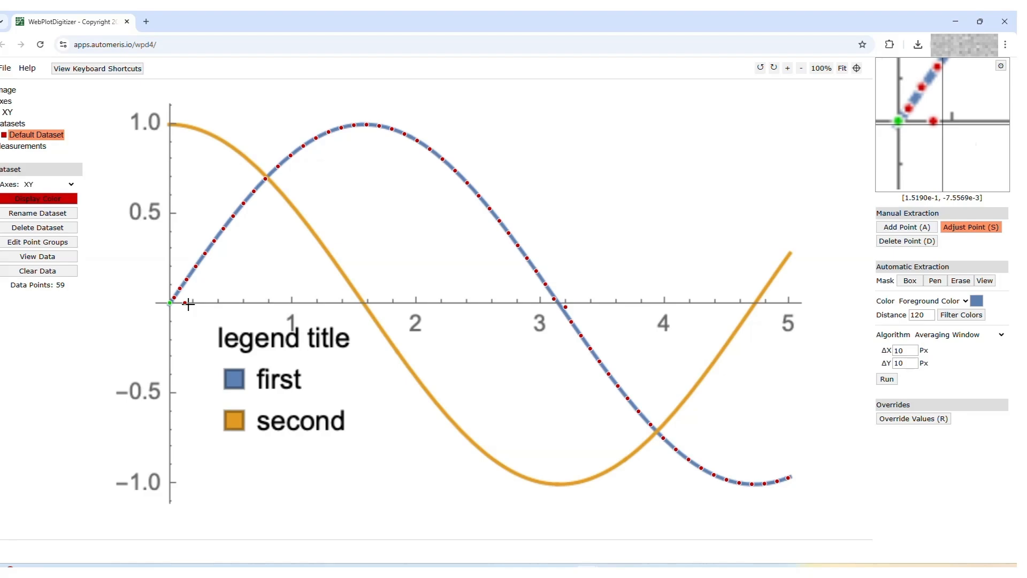
{"action": "left_click", "coordinate": [934, 242]}
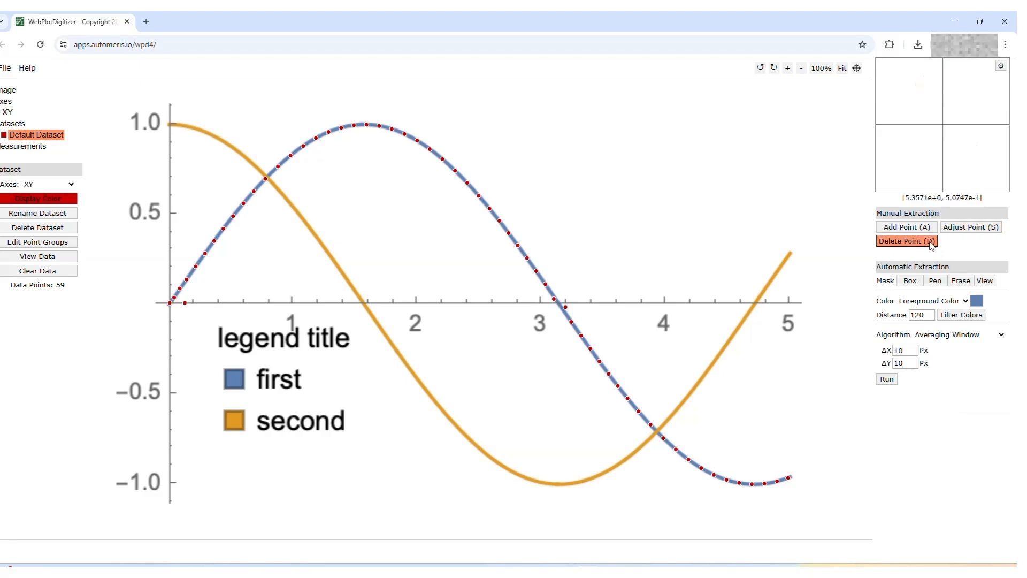
{"action": "left_click", "coordinate": [185, 302]}
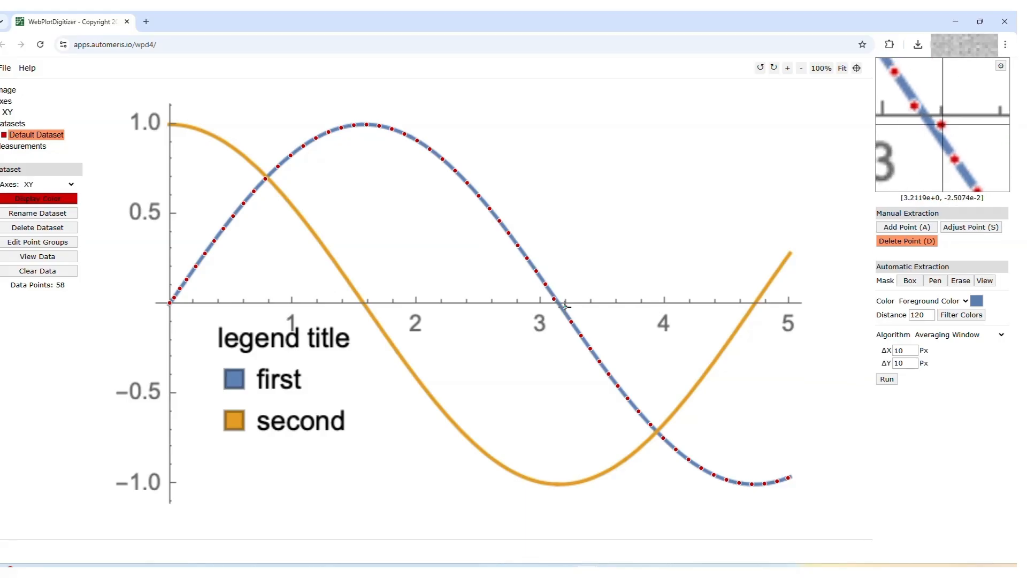
Adjust the off-curve data point just below the X axis near X = 3.2 onto the blue curve.
{"action": "key", "text": "s"}
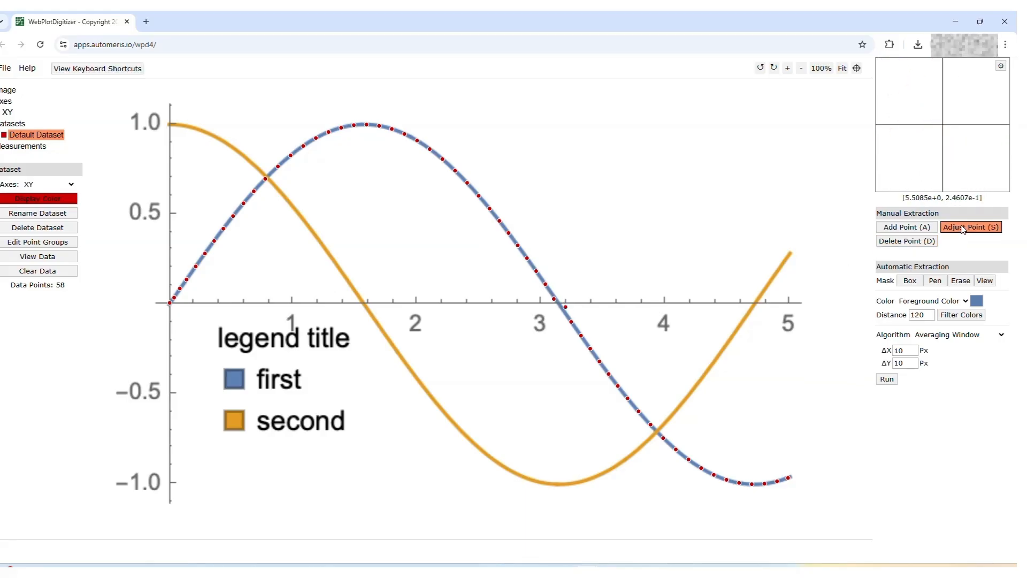
{"action": "left_click", "coordinate": [567, 307]}
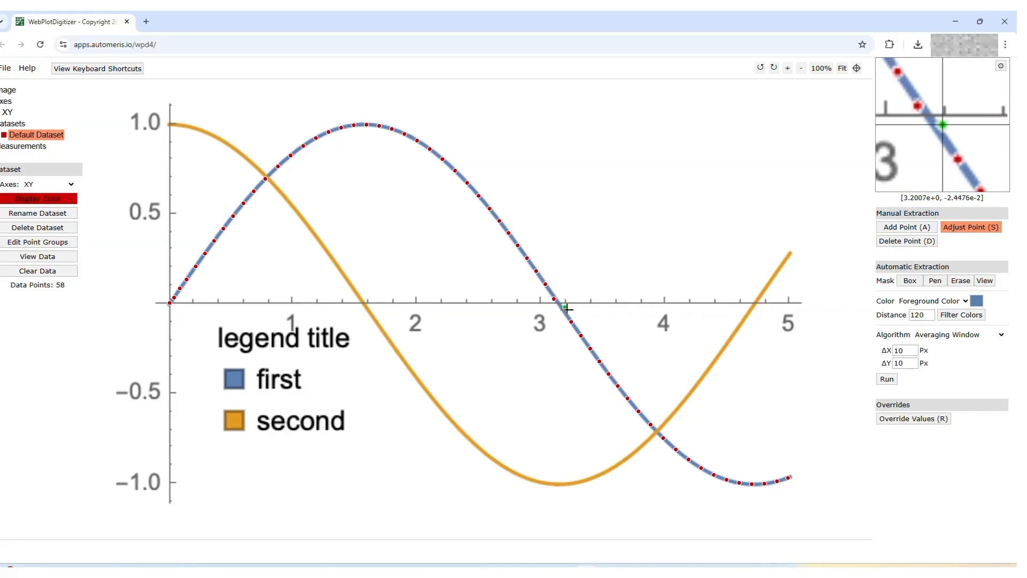
{"action": "key", "text": "Left"}
{"action": "key", "text": "Down"}
{"action": "key", "text": "Down"}
{"action": "key", "text": "Down"}
{"action": "key", "text": "Down"}
{"action": "key", "text": "Left"}
{"action": "key", "text": "Left"}
{"action": "key", "text": "Left"}
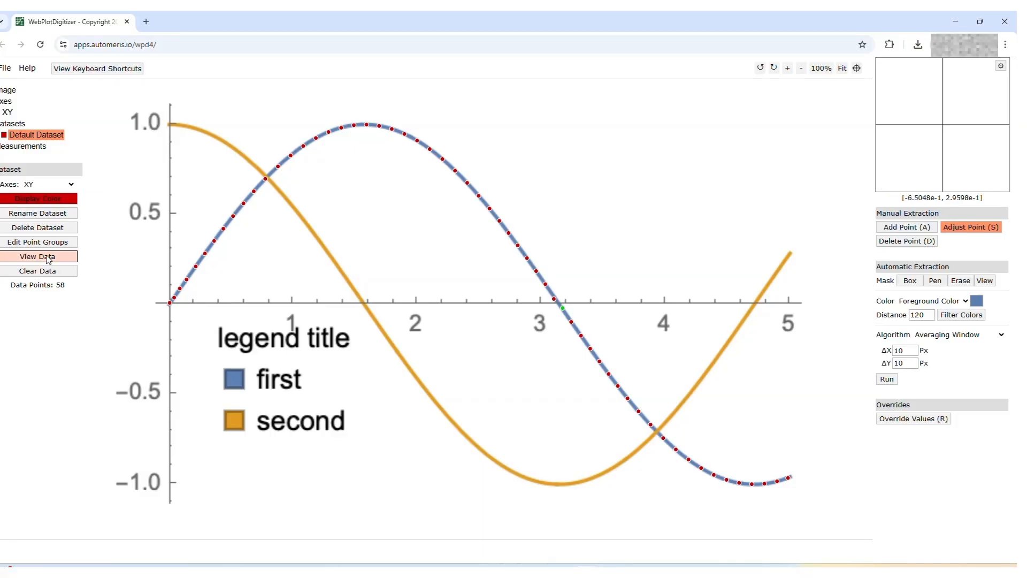
View the acquired data of the Default Dataset and copy all its X, Y values to the clipboard.
{"action": "left_click", "coordinate": [37, 257]}
{"action": "scroll", "coordinate": [427, 203], "scroll_direction": "down", "scroll_amount": 6}
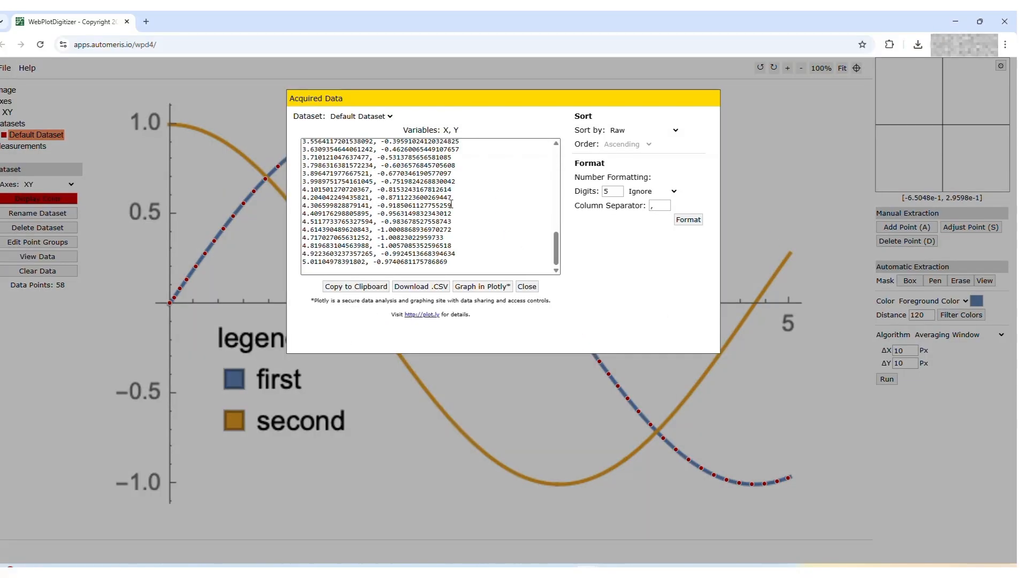
{"action": "scroll", "coordinate": [477, 244], "scroll_direction": "up", "scroll_amount": 7}
{"action": "left_click", "coordinate": [303, 144]}
{"action": "left_click_drag", "start_coordinate": [304, 144], "coordinate": [468, 169]}
{"action": "left_click", "coordinate": [492, 186]}
{"action": "left_click_drag", "start_coordinate": [304, 145], "coordinate": [506, 313]}
{"action": "left_click", "coordinate": [356, 287]}
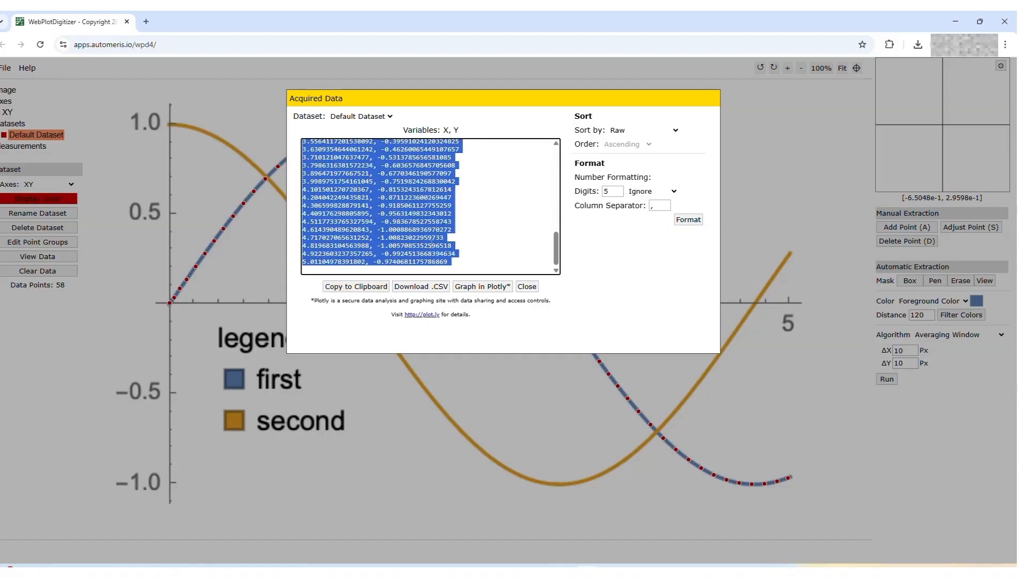
{"action": "left_click", "coordinate": [434, 242]}
Switch to Excel and paste the copied X, Y data into the WebPlotDigitizer sheet from cell B2.
{"action": "key", "text": "alt+Tab"}
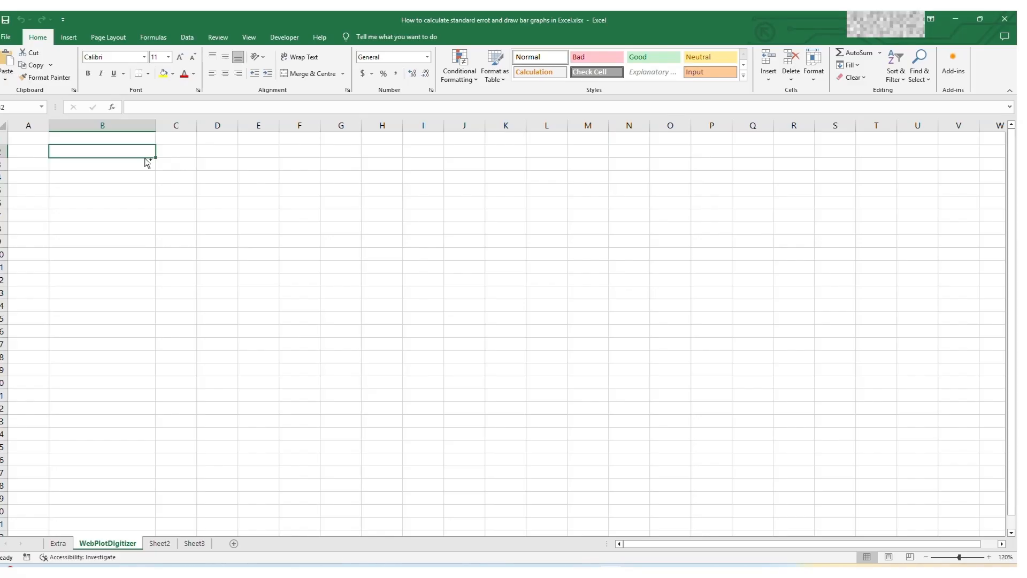
{"action": "key", "text": "ctrl+v"}
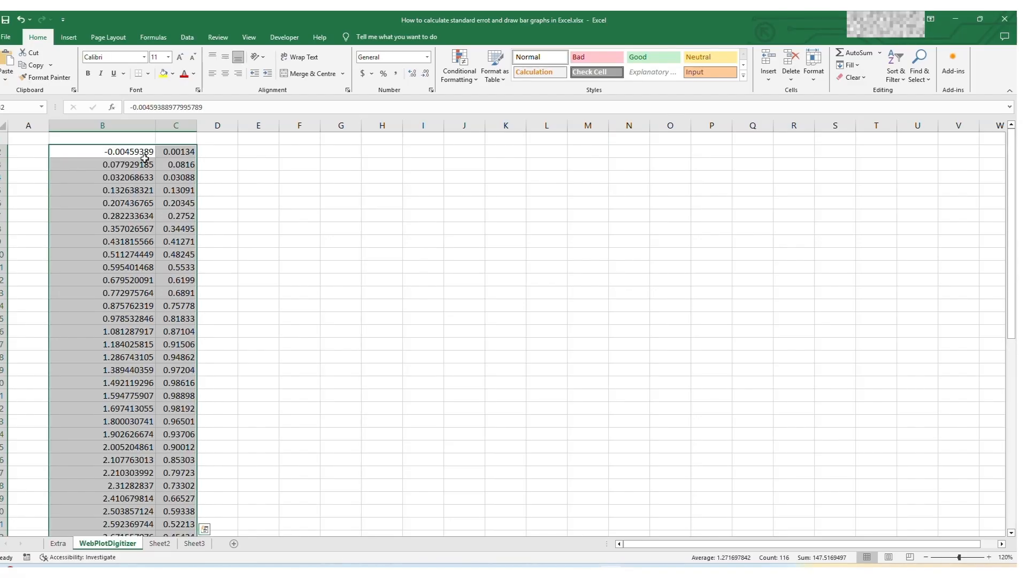
{"action": "scroll", "coordinate": [272, 374], "scroll_direction": "down", "scroll_amount": 1}
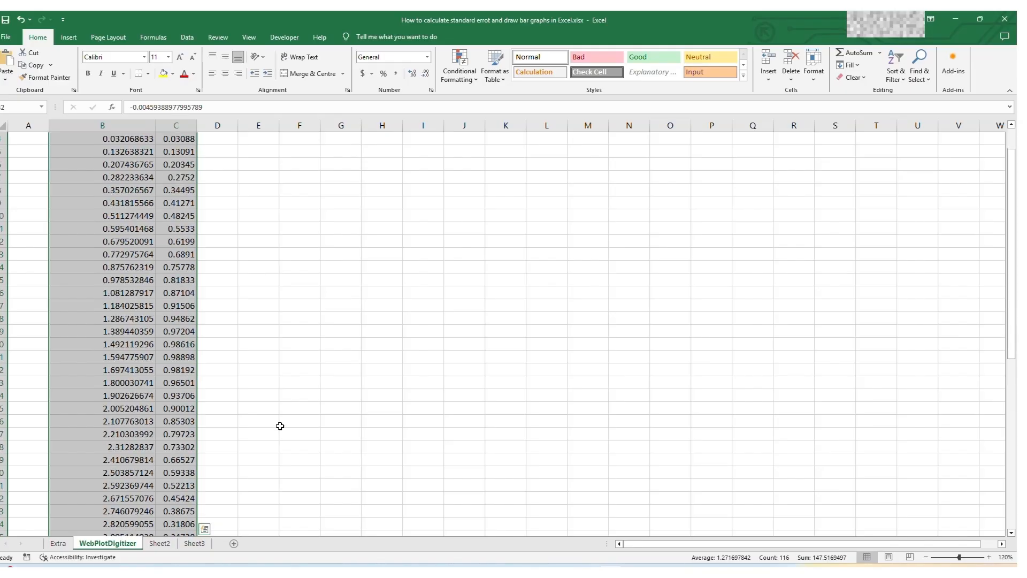
Create a new blank workbook and paste the copied X, Y data from cell B3.
{"action": "key", "text": "ctrl+n"}
{"action": "left_click", "coordinate": [64, 148]}
{"action": "key", "text": "Down"}
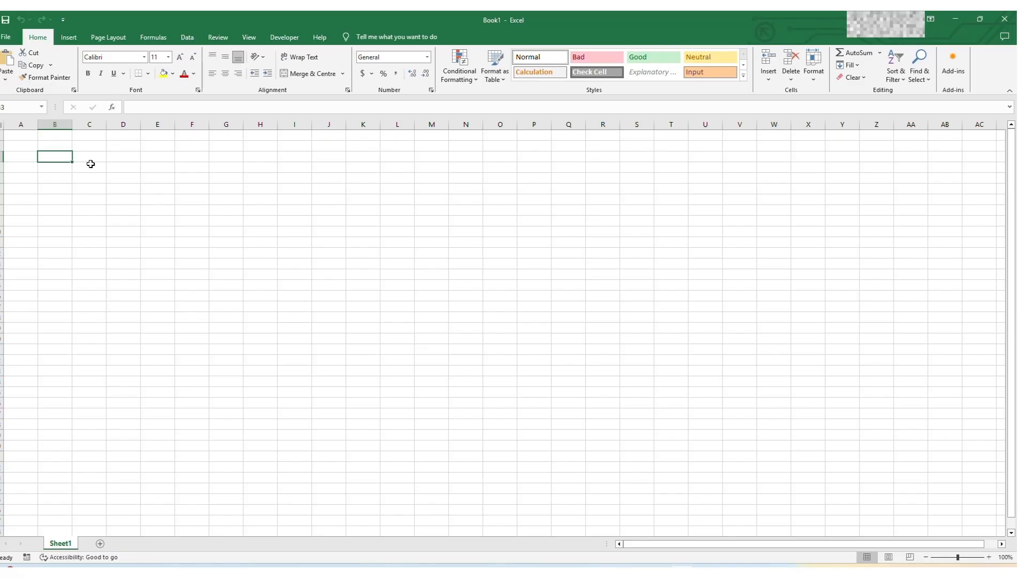
{"action": "key", "text": "ctrl+v"}
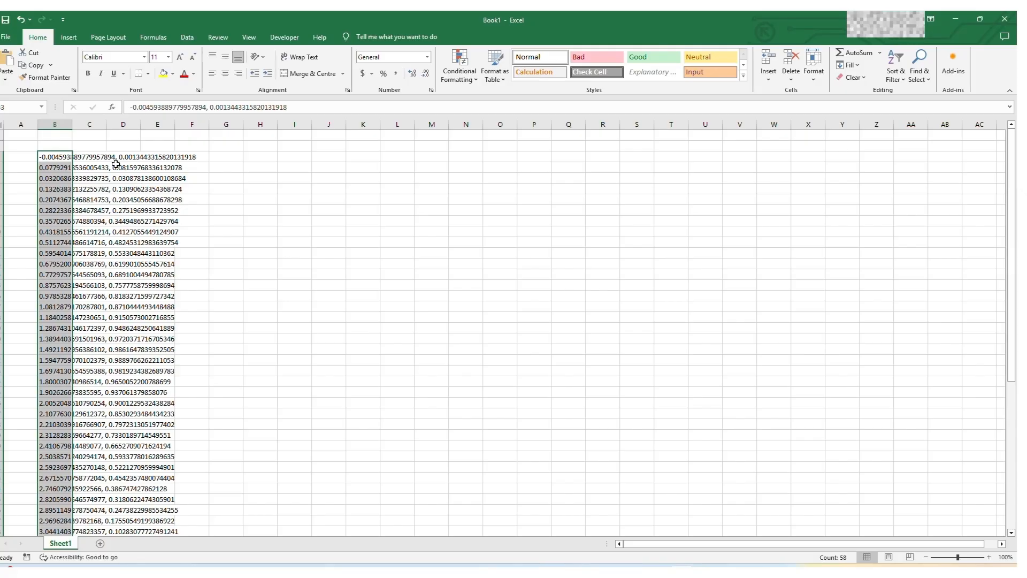
{"action": "scroll", "coordinate": [119, 268], "scroll_direction": "down", "scroll_amount": 3}
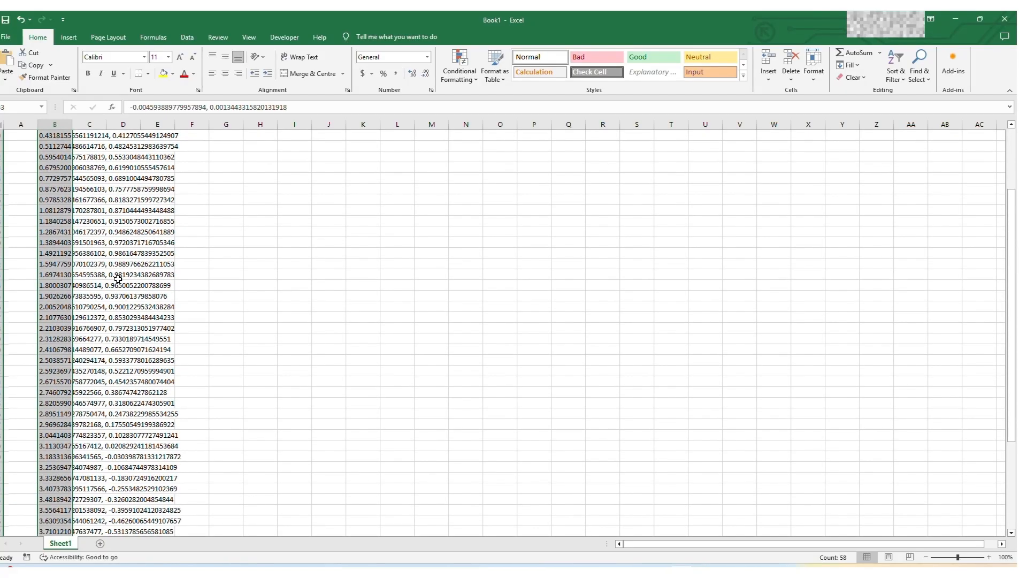
{"action": "scroll", "coordinate": [118, 161], "scroll_direction": "up", "scroll_amount": 3}
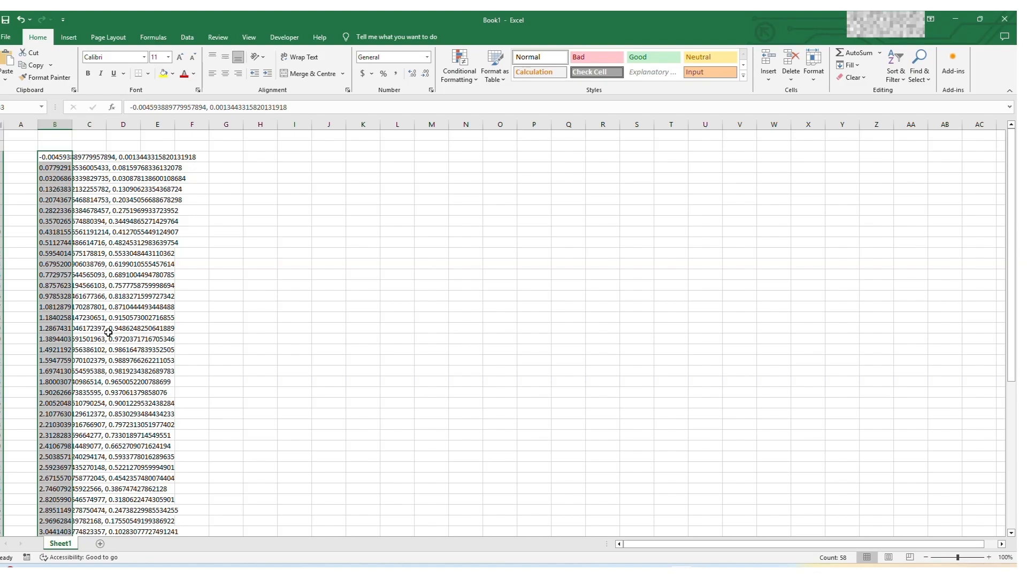
Split the pasted data with Text to Columns as Delimited, adding Comma as a delimiter, in General format with destination $B$3.
{"action": "left_click", "coordinate": [188, 38]}
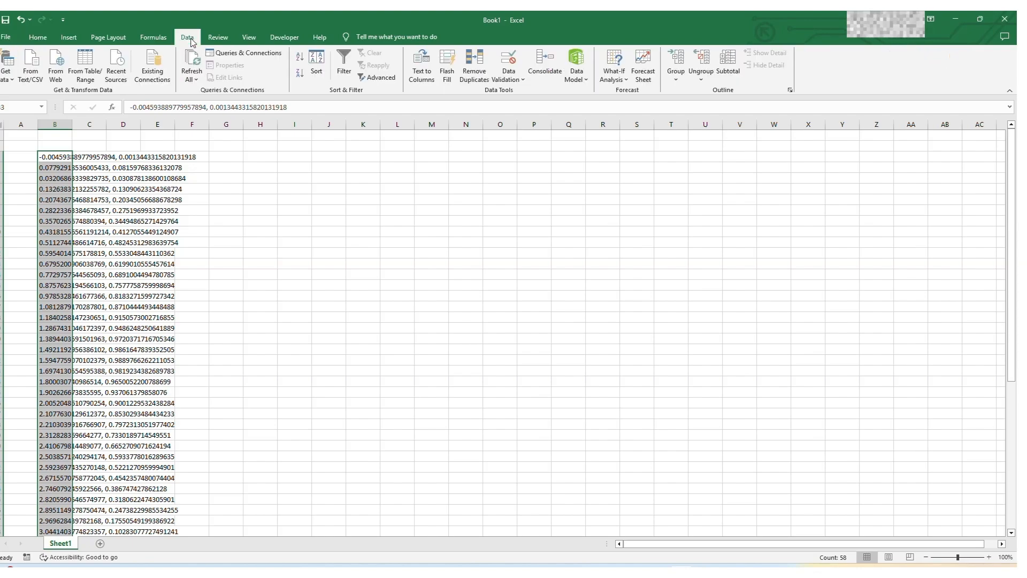
{"action": "left_click", "coordinate": [423, 76]}
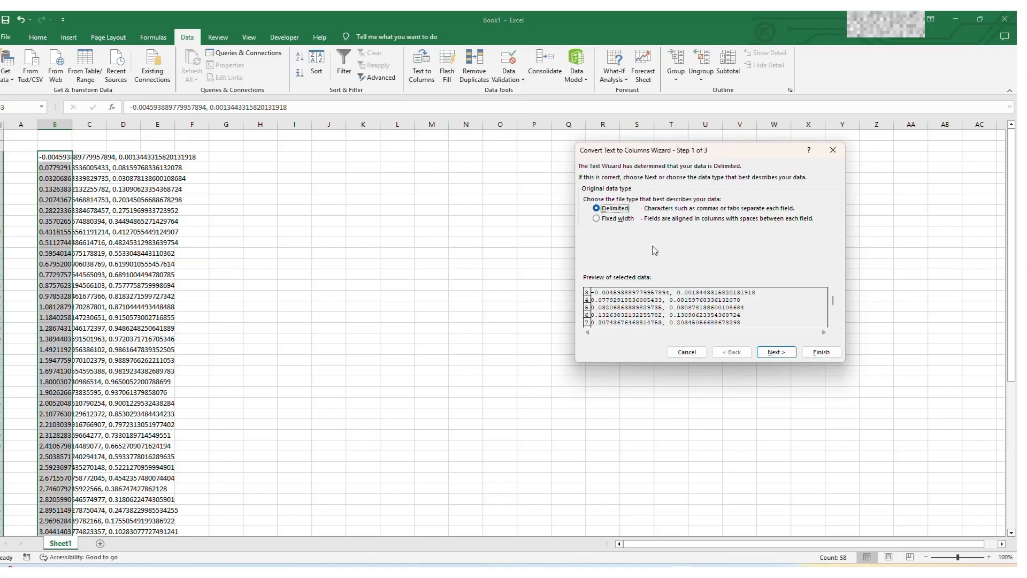
{"action": "left_click_drag", "start_coordinate": [730, 152], "coordinate": [653, 158]}
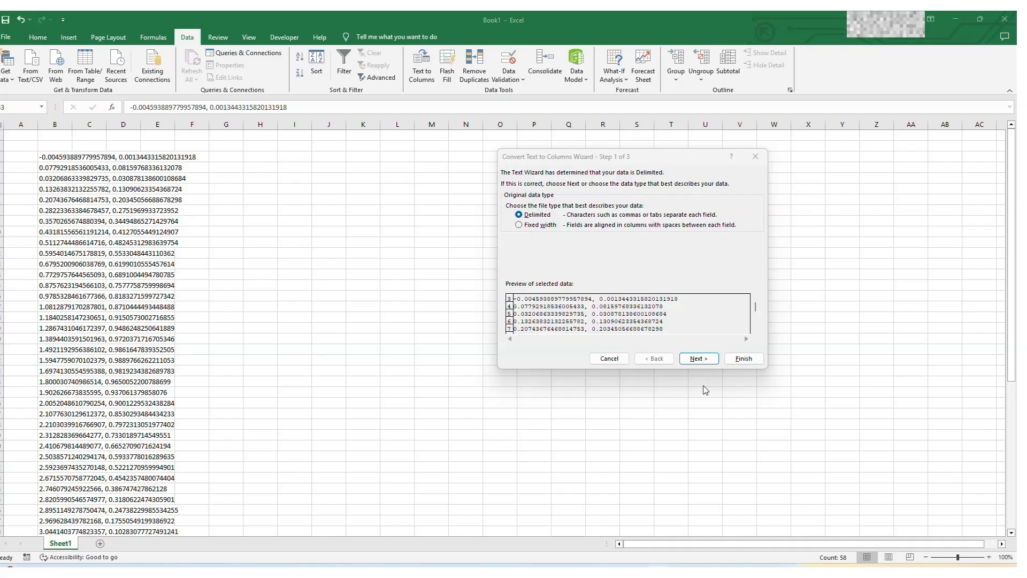
{"action": "left_click", "coordinate": [707, 361]}
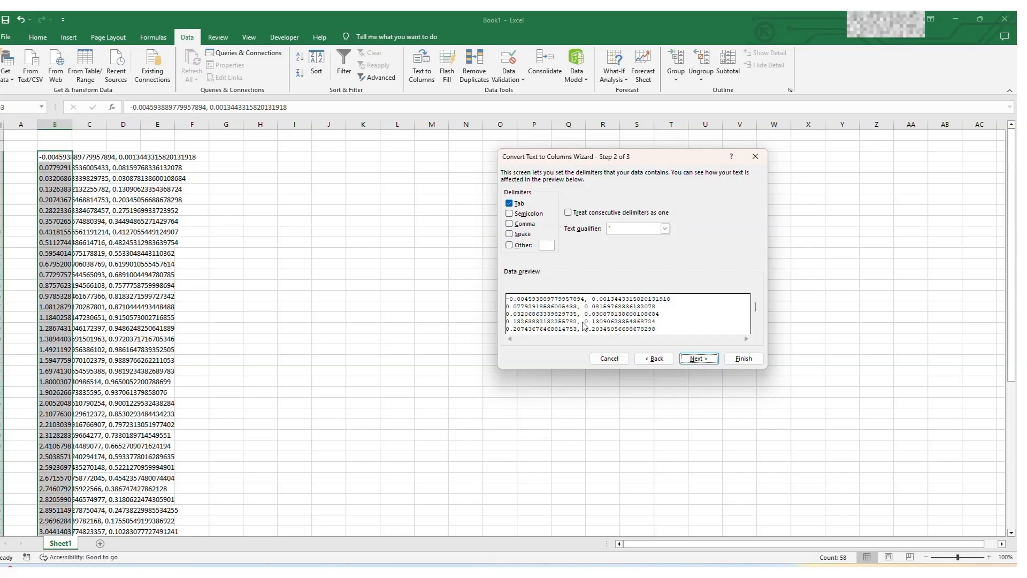
{"action": "left_click", "coordinate": [509, 225]}
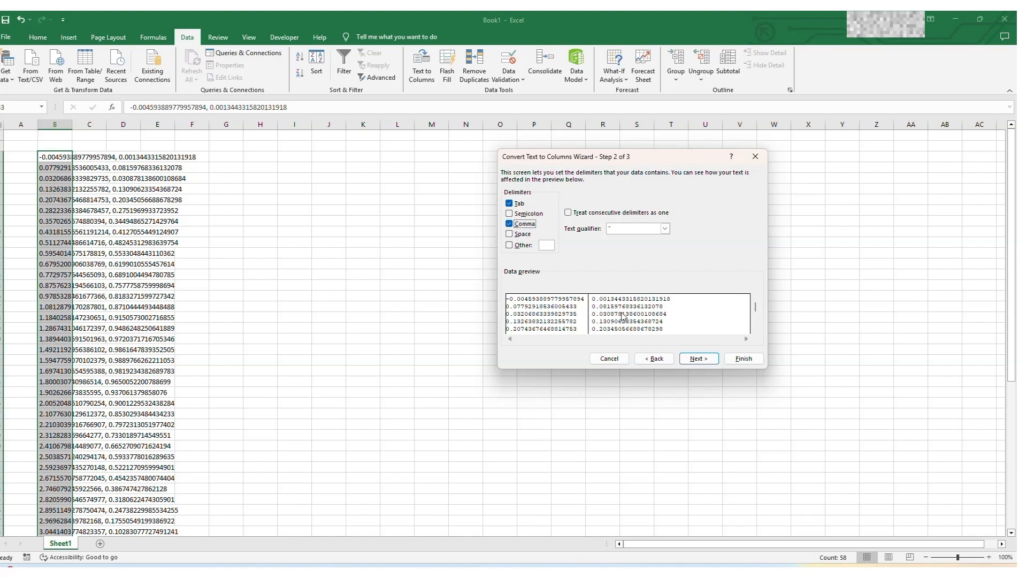
{"action": "left_click", "coordinate": [689, 359]}
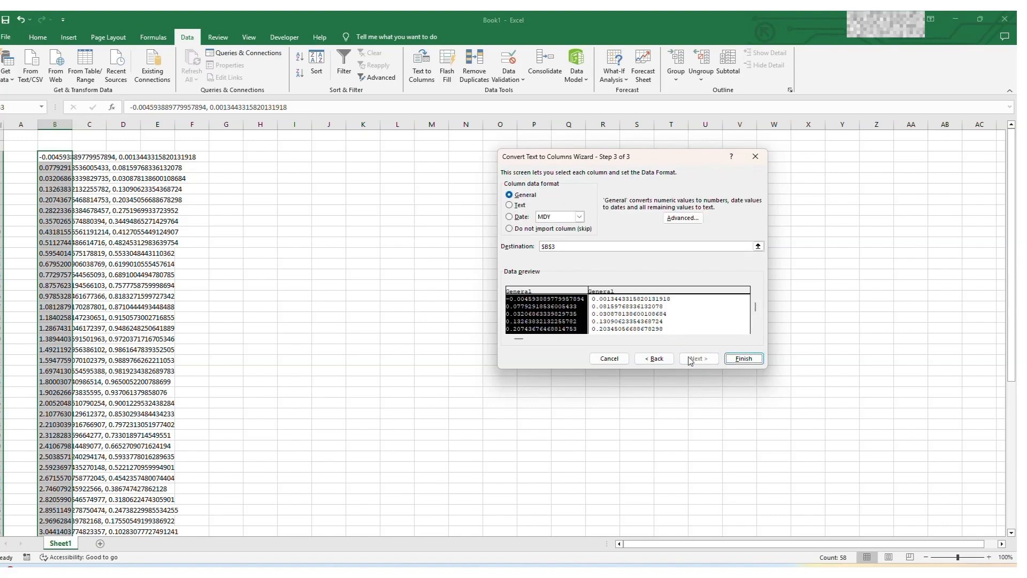
{"action": "left_click", "coordinate": [743, 358]}
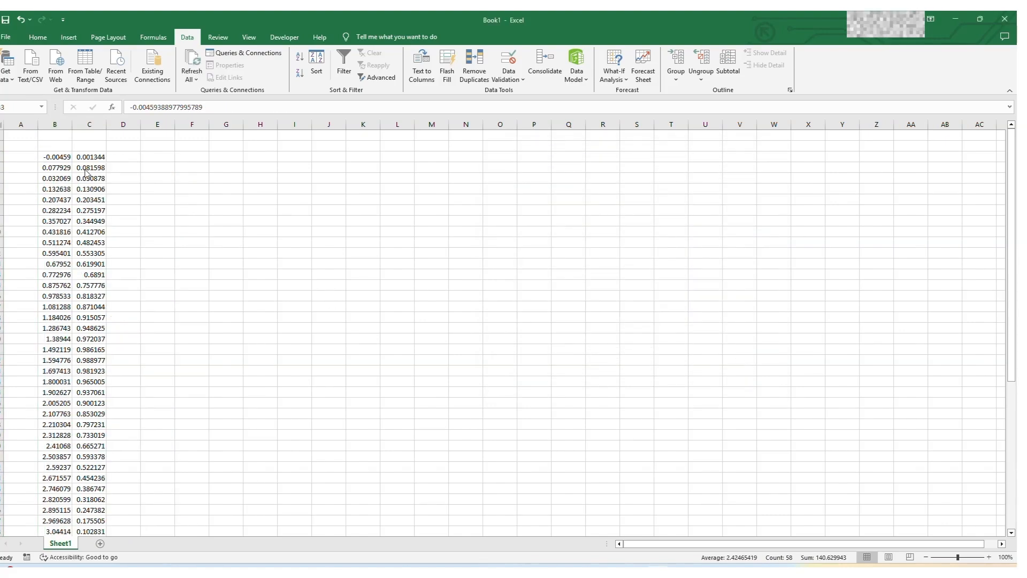
Insert a Scatter with Smooth Lines and Markers chart from all X, Y data in columns B and C, and enlarge it.
{"action": "scroll", "coordinate": [90, 257], "scroll_direction": "down", "scroll_amount": 7}
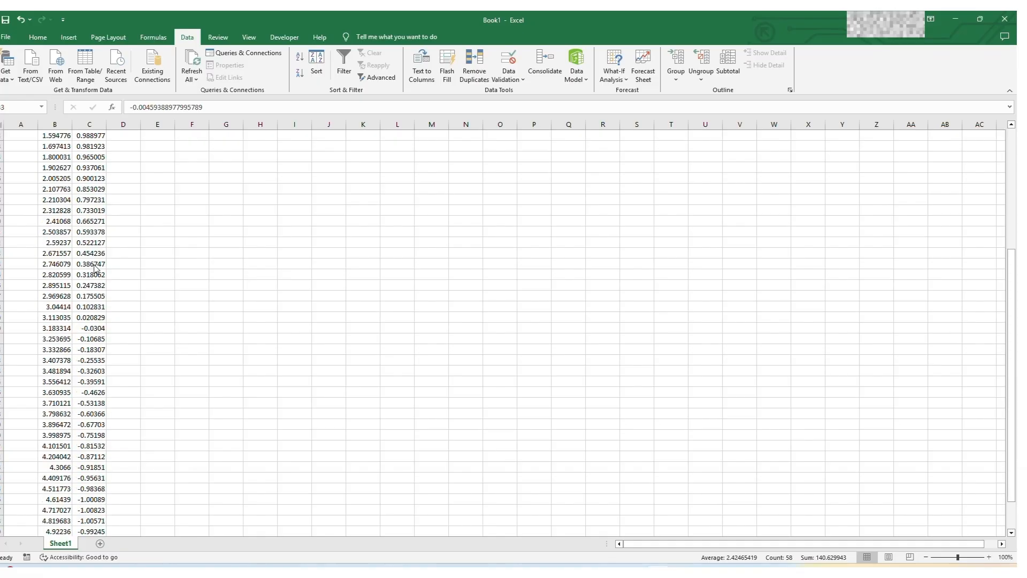
{"action": "scroll", "coordinate": [94, 263], "scroll_direction": "up", "scroll_amount": 7}
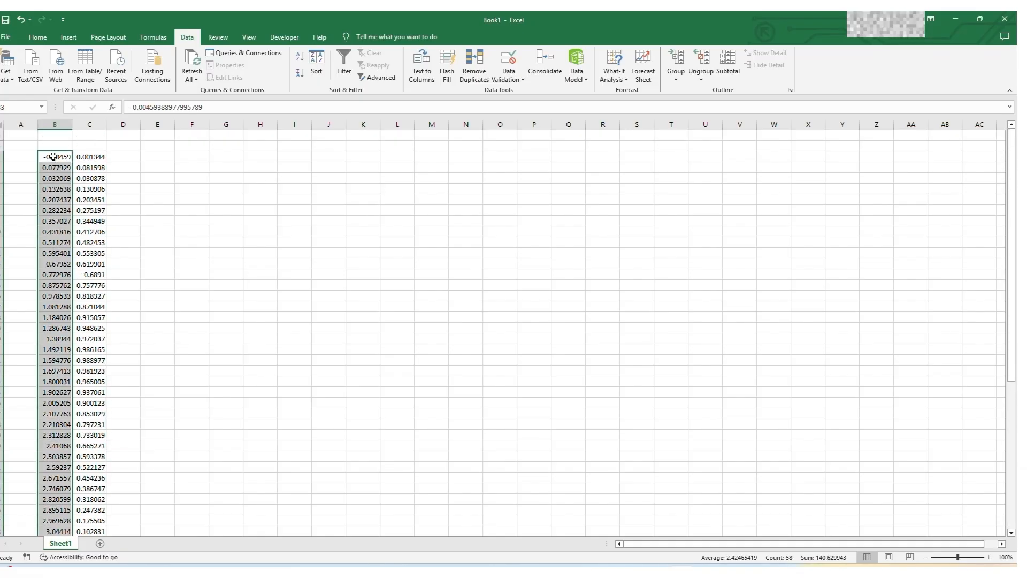
{"action": "left_click", "coordinate": [110, 159]}
{"action": "left_click", "coordinate": [69, 156]}
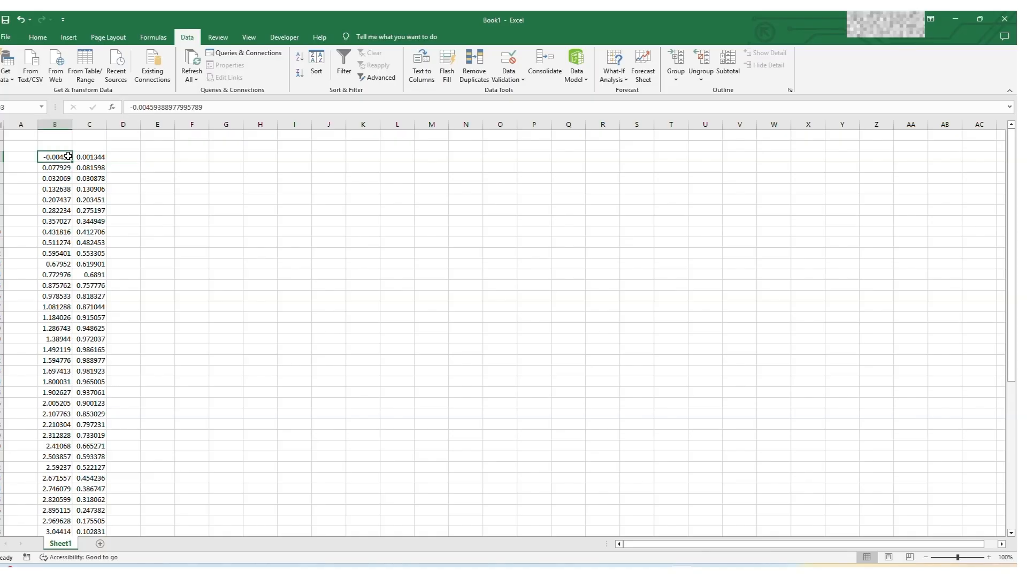
{"action": "key", "text": "ctrl+shift+Right"}
{"action": "key", "text": "ctrl+shift+Down"}
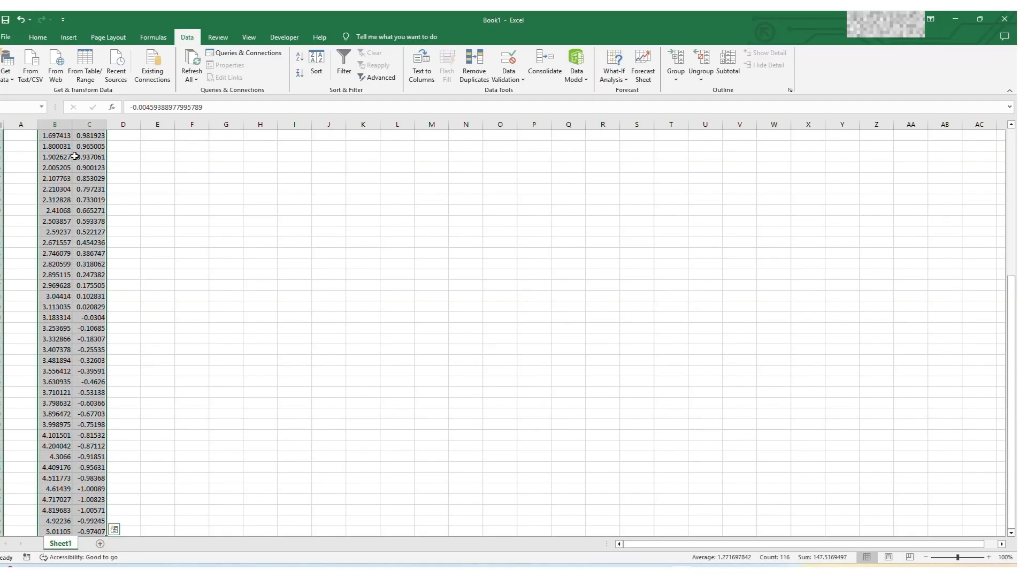
{"action": "left_click", "coordinate": [67, 38]}
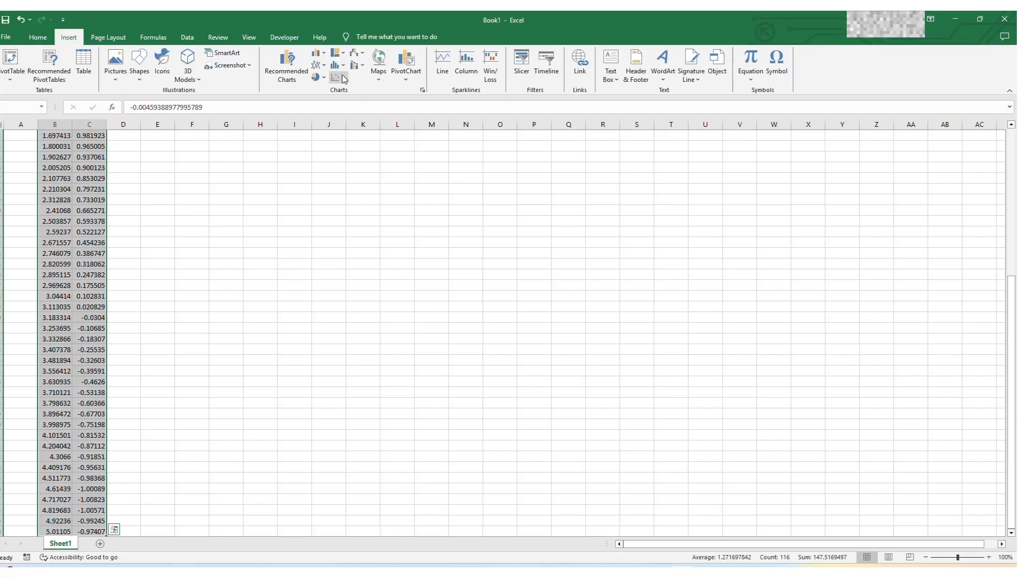
{"action": "left_click", "coordinate": [337, 77]}
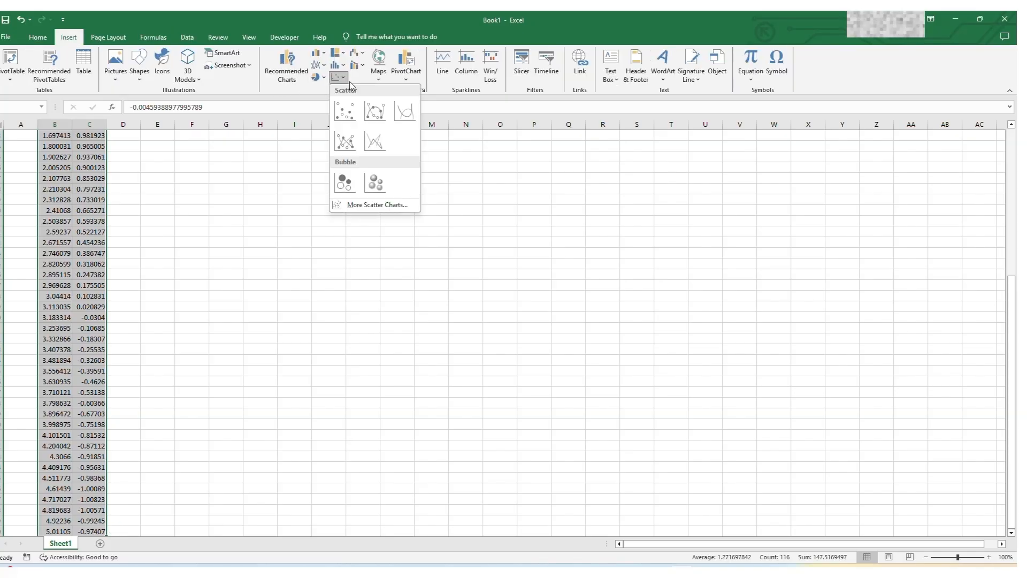
{"action": "left_click", "coordinate": [383, 115]}
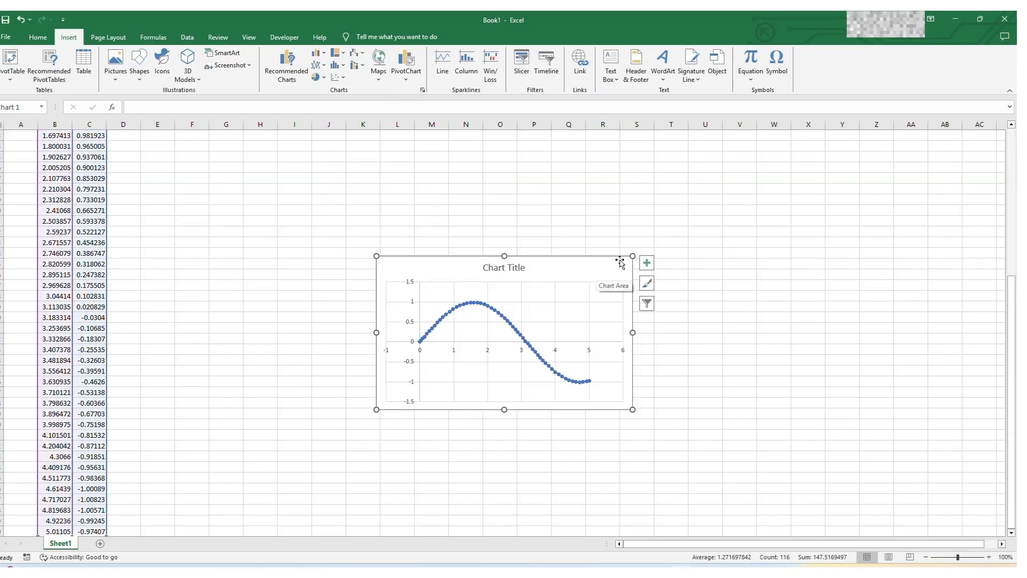
{"action": "left_click_drag", "start_coordinate": [375, 254], "coordinate": [265, 172]}
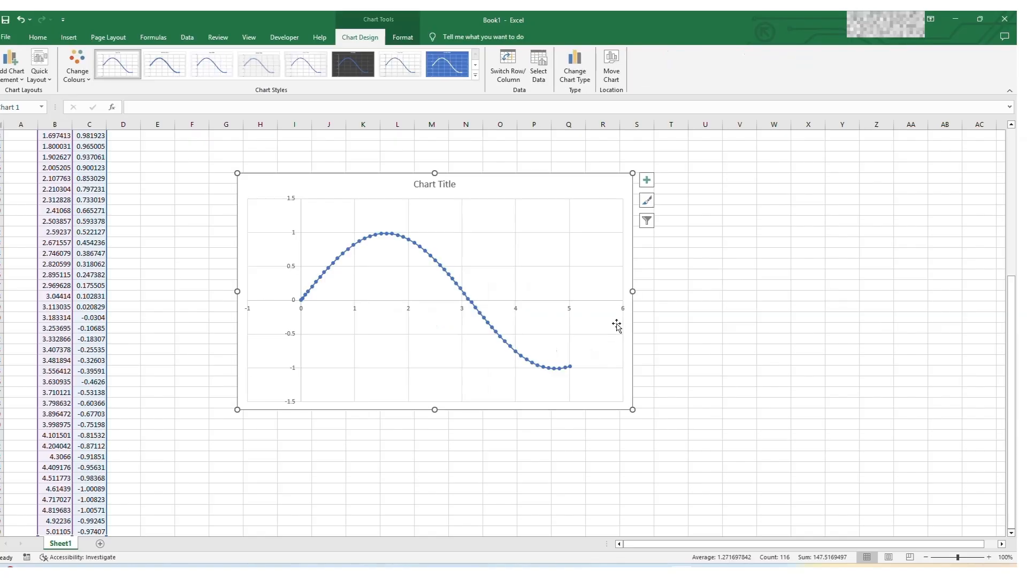
Delete the vertical and horizontal gridlines from the scatter chart.
{"action": "left_click", "coordinate": [569, 266]}
{"action": "key", "text": "Delete"}
{"action": "left_click", "coordinate": [568, 267]}
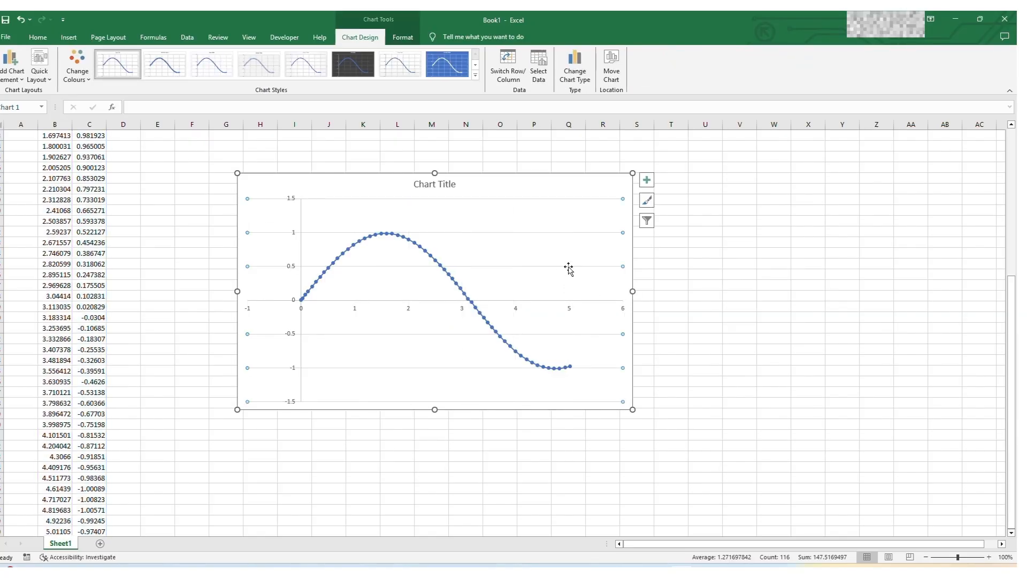
{"action": "key", "text": "Delete"}
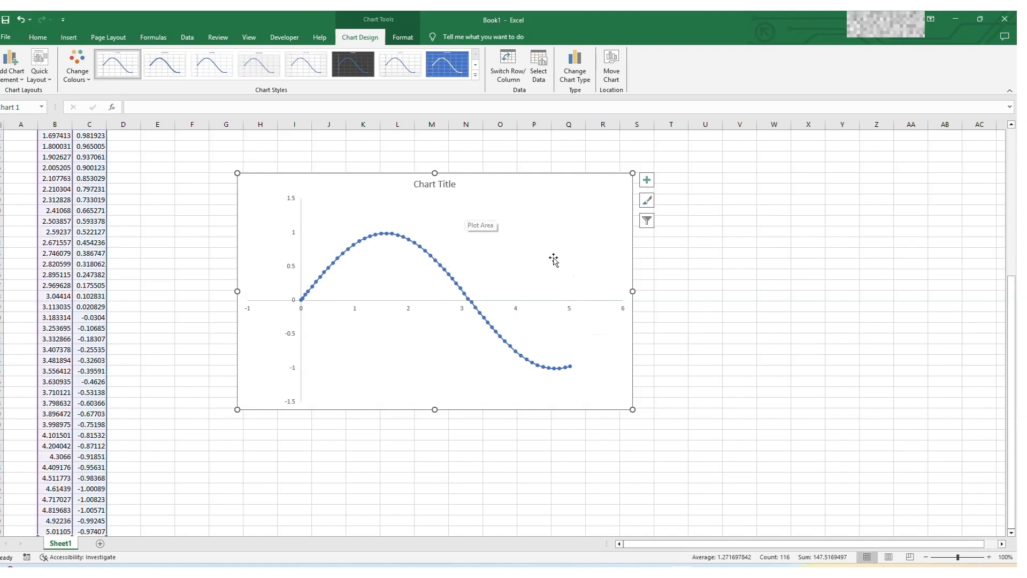
Set the maximum bound of the chart's horizontal axis to 5.1.
{"action": "double_click", "coordinate": [571, 308]}
{"action": "left_click", "coordinate": [947, 232]}
{"action": "double_click", "coordinate": [945, 233]}
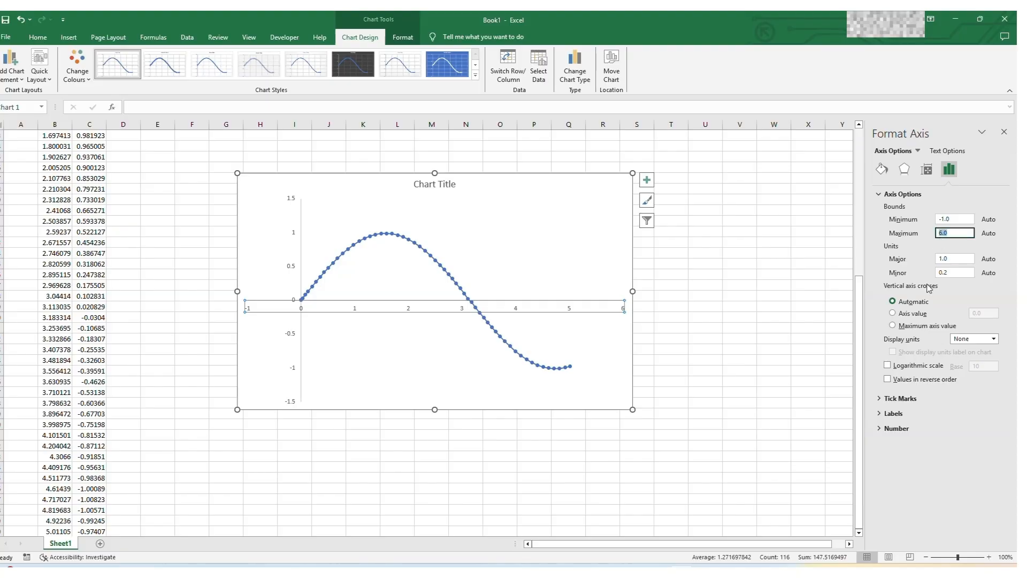
{"action": "type", "text": "5.1"}
{"action": "key", "text": "Return"}
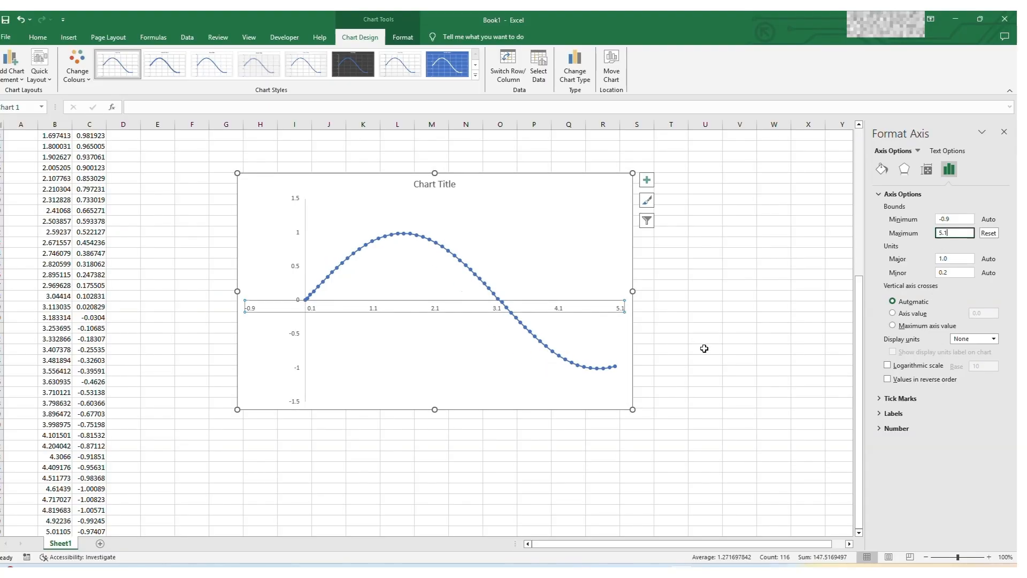
Set the chart's vertical axis bounds to a minimum of -1.2 and a maximum of 1.2.
{"action": "left_click", "coordinate": [297, 203]}
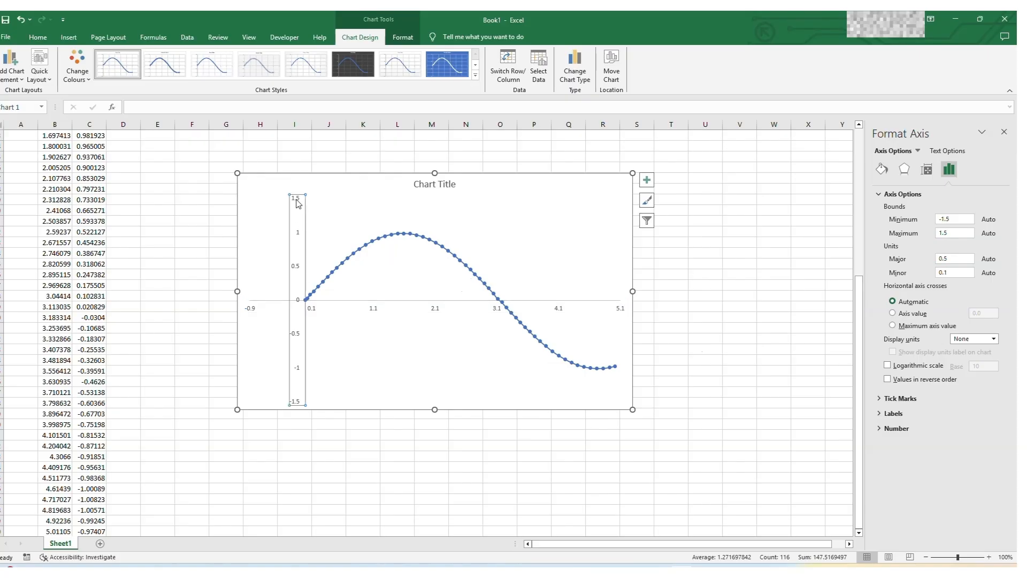
{"action": "left_click", "coordinate": [953, 220]}
{"action": "type", "text": "-1.2"}
{"action": "key", "text": "Tab"}
{"action": "type", "text": "1.2"}
{"action": "key", "text": "Tab"}
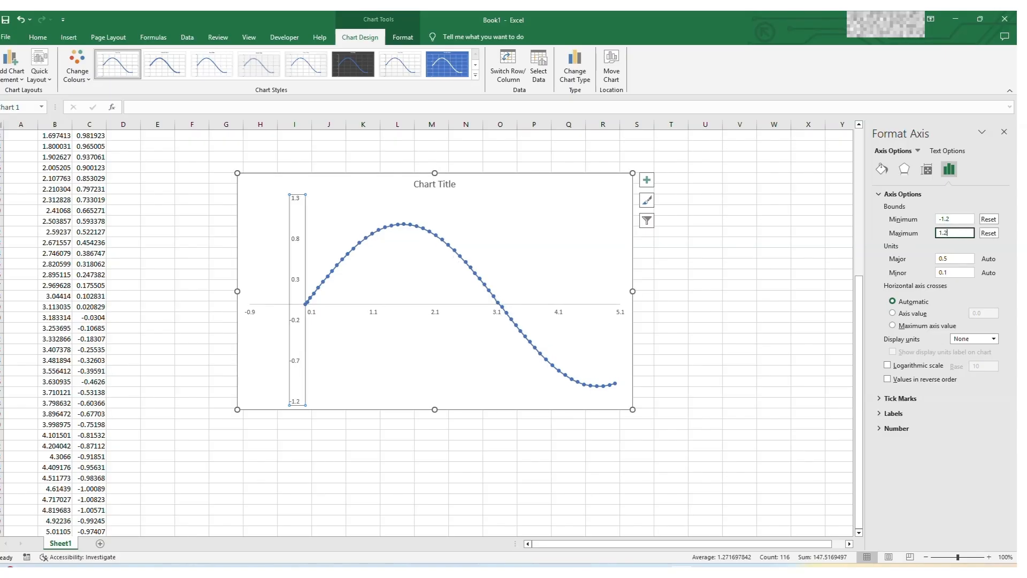
{"action": "left_click", "coordinate": [757, 339]}
Copy the original WebPlotSigitizer.png plot from the Photos viewer and paste it beside the chart in Excel for comparison.
{"action": "left_click", "coordinate": [610, 571]}
{"action": "right_click", "coordinate": [577, 325]}
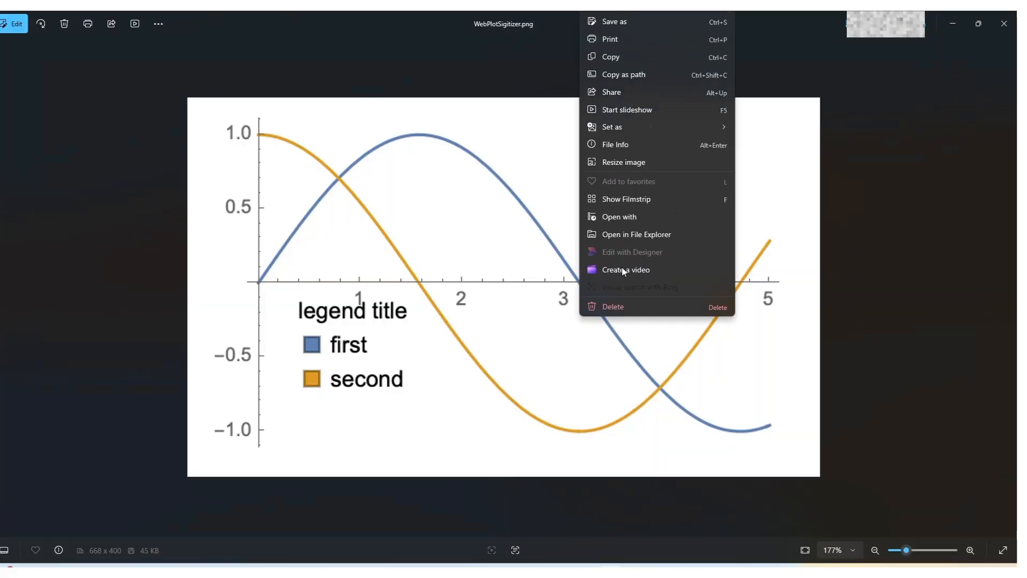
{"action": "left_click", "coordinate": [619, 60]}
{"action": "left_click", "coordinate": [682, 571]}
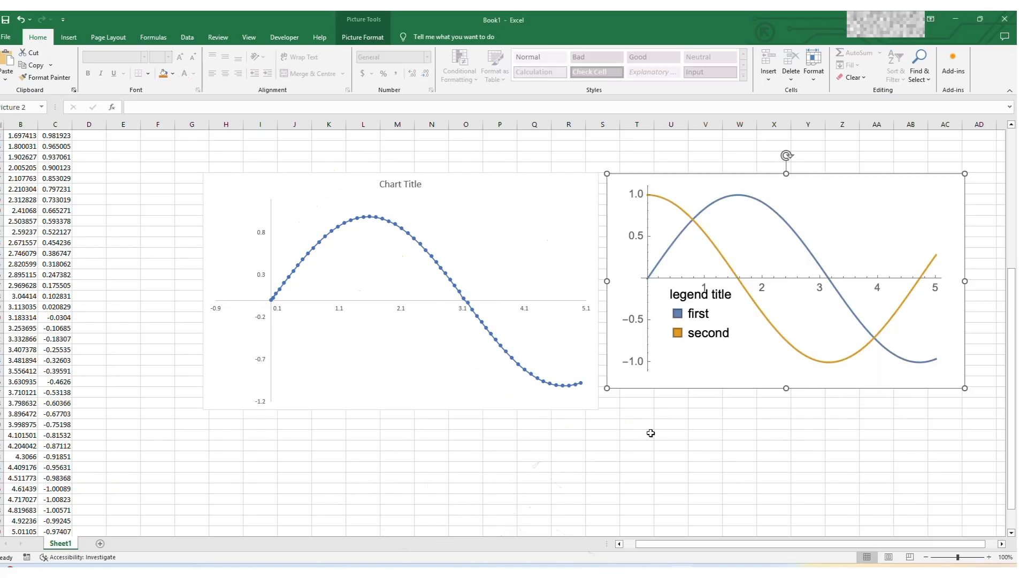
{"action": "left_click", "coordinate": [658, 426]}
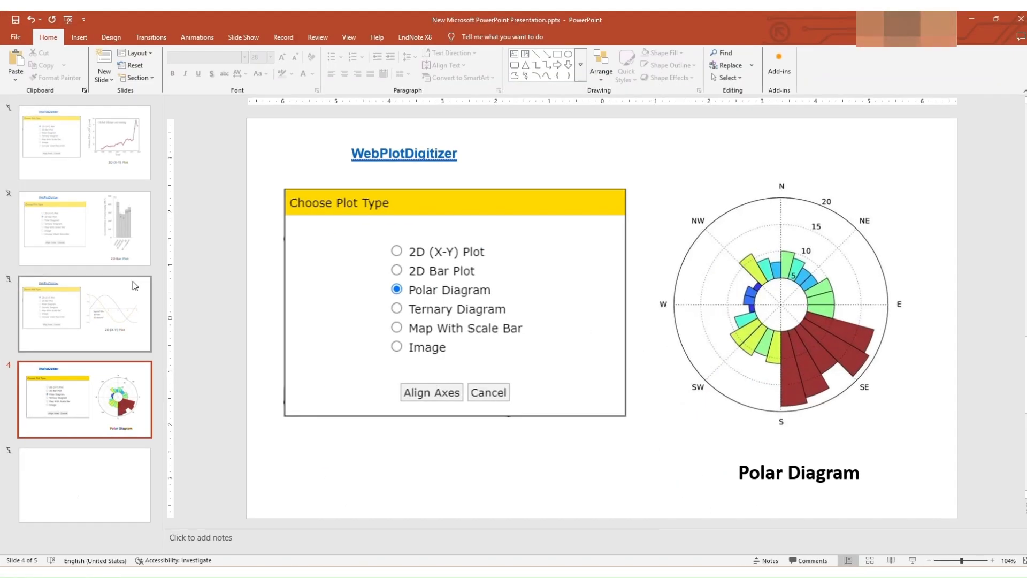
Review the PowerPoint slides with plot type examples, from the first 2D (X-Y) Plot through to the Polar Diagram.
{"action": "left_click", "coordinate": [109, 175]}
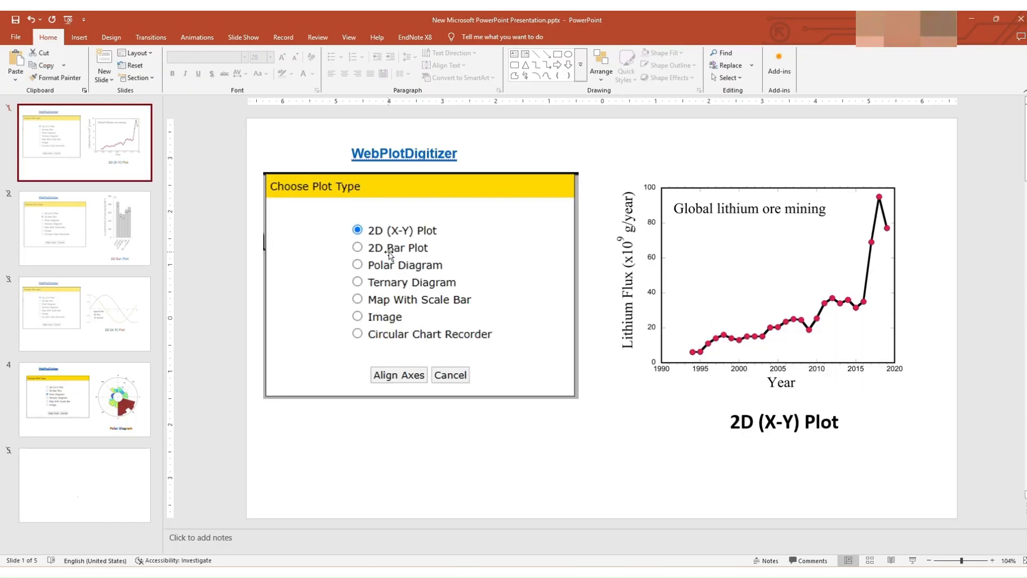
{"action": "key", "text": "Down"}
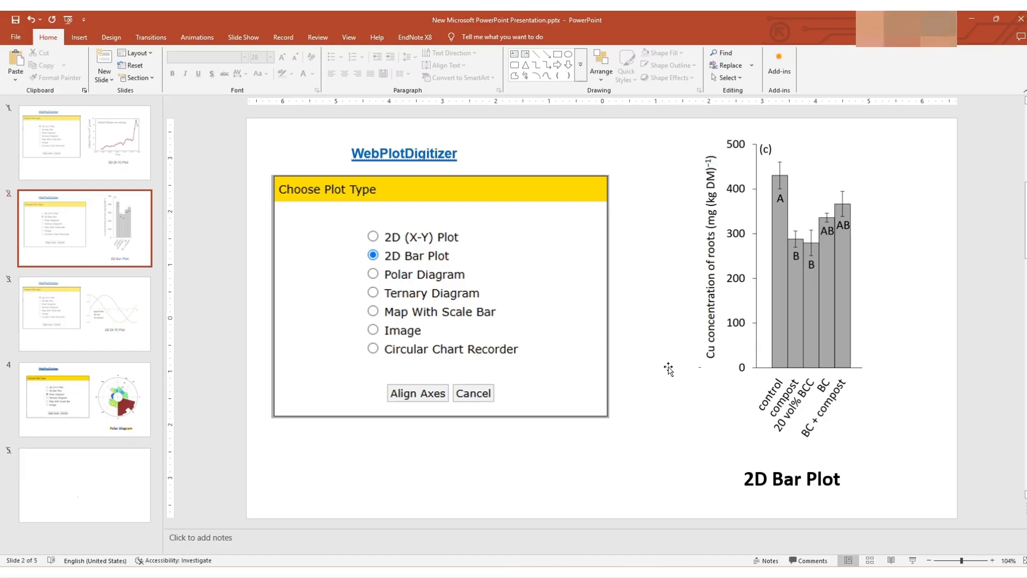
{"action": "key", "text": "Down"}
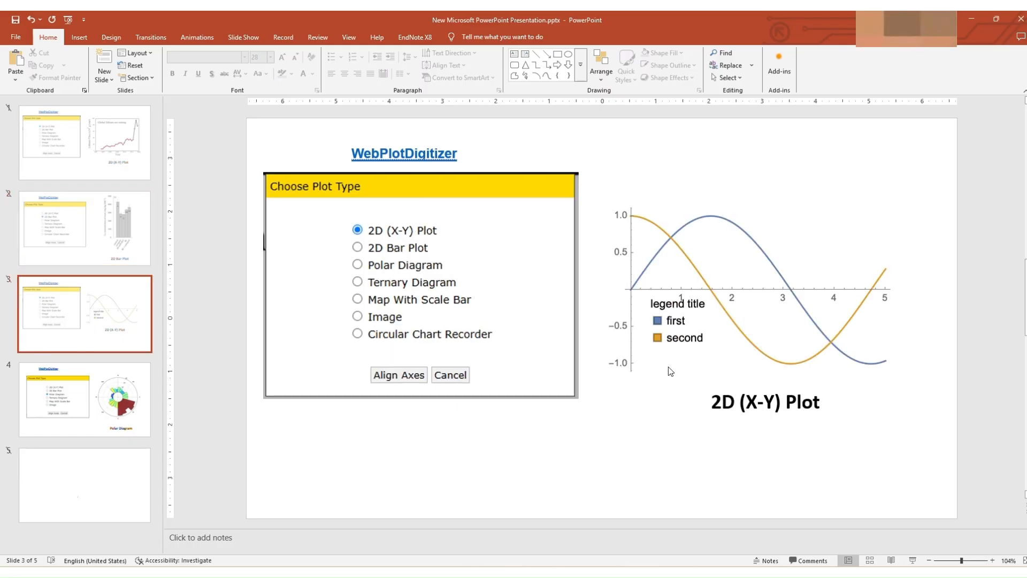
{"action": "key", "text": "Down"}
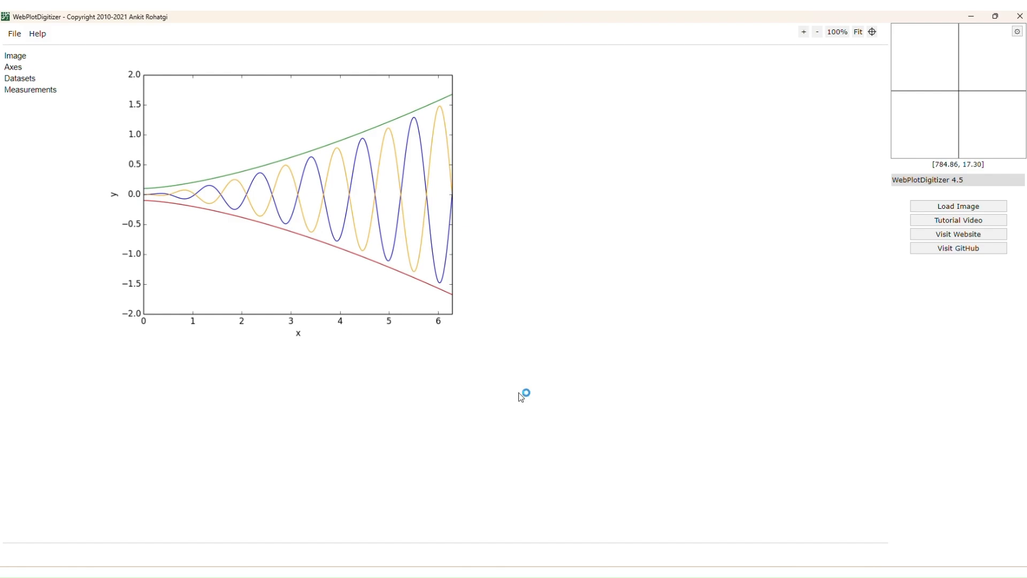
{"action": "left_click", "coordinate": [15, 33]}
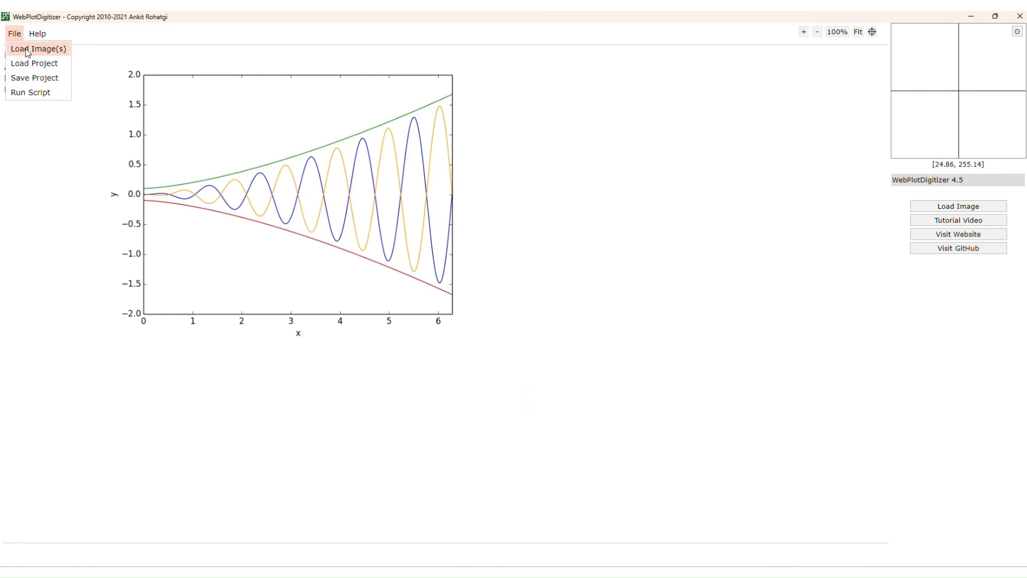
{"action": "left_click", "coordinate": [28, 50]}
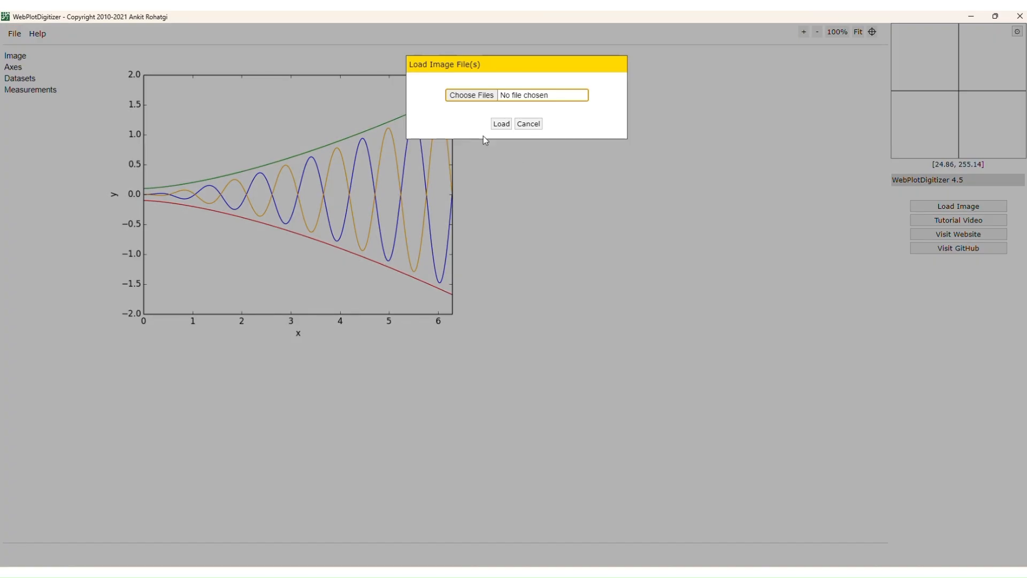
{"action": "left_click", "coordinate": [522, 124]}
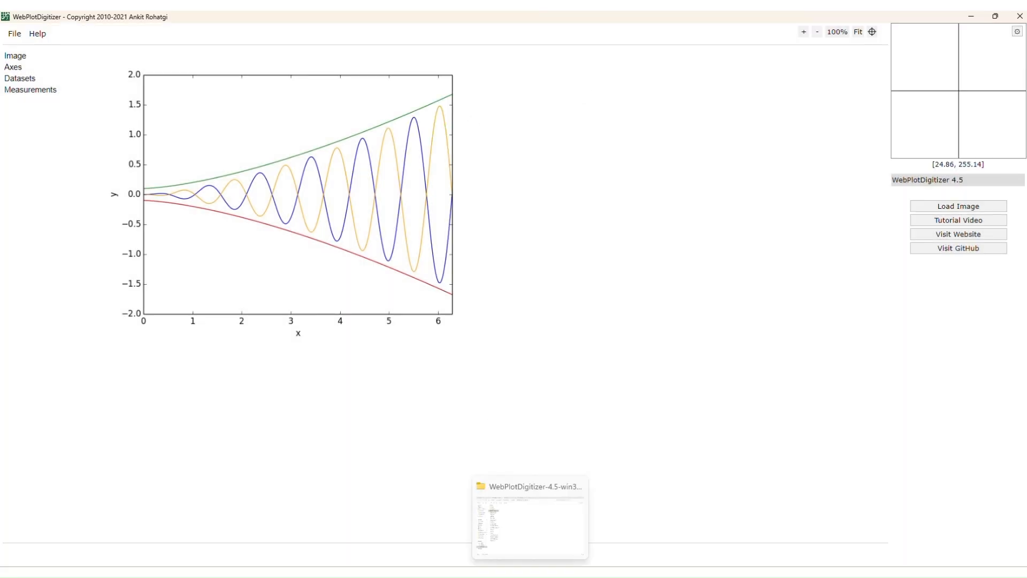
{"action": "left_click", "coordinate": [460, 33]}
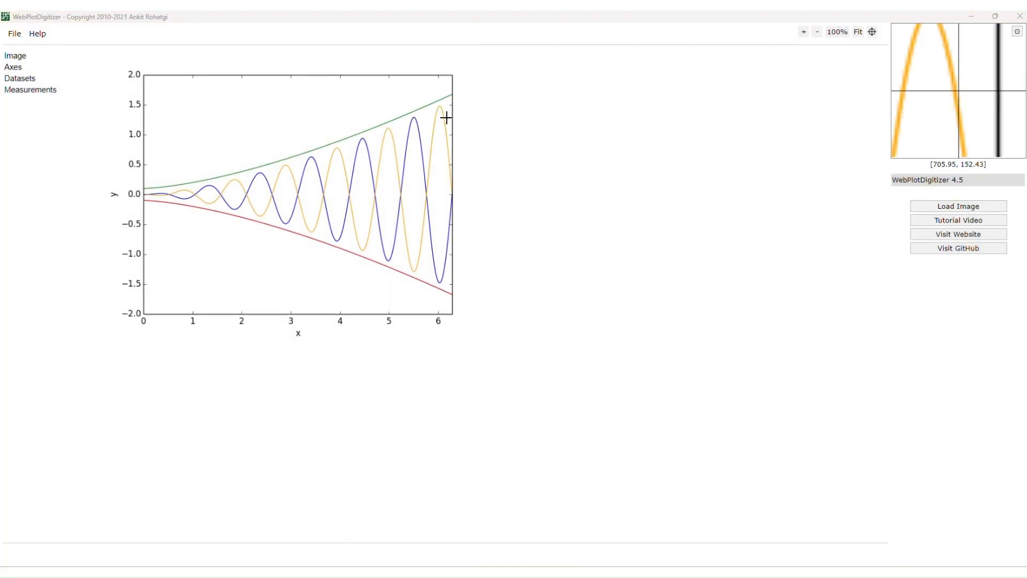
Load the image file Polar diagram.png from the Miscellaneous folder into WebPlotDigitizer.
{"action": "left_click", "coordinate": [14, 33]}
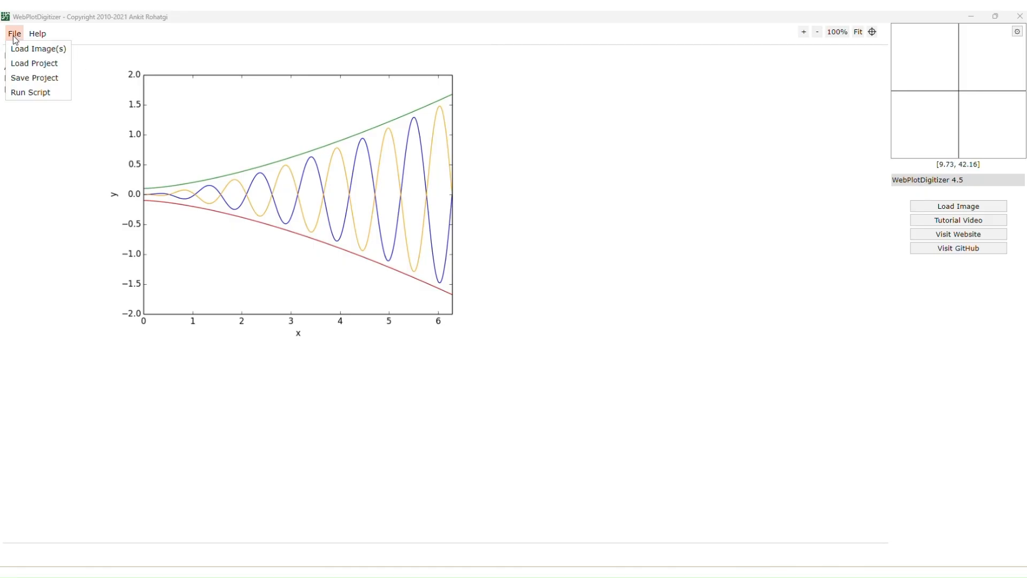
{"action": "left_click", "coordinate": [15, 51]}
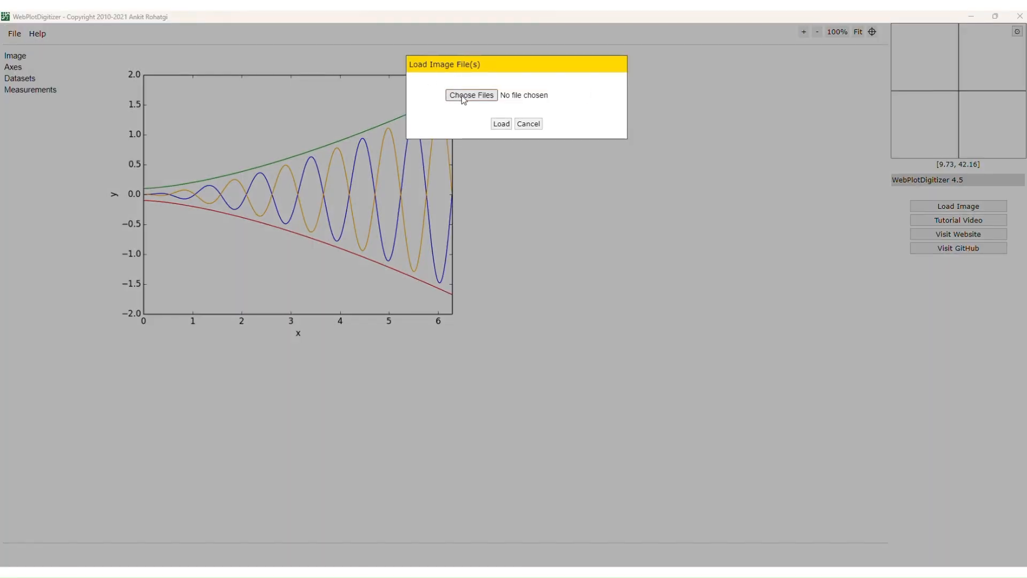
{"action": "left_click", "coordinate": [463, 96]}
{"action": "scroll", "coordinate": [273, 229], "scroll_direction": "down", "scroll_amount": 3}
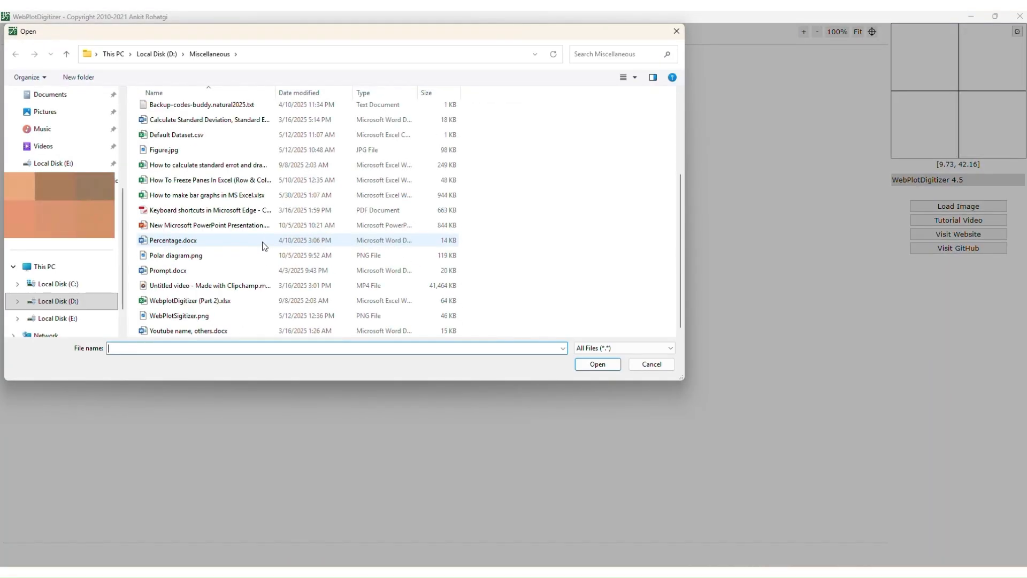
{"action": "left_click", "coordinate": [234, 256]}
{"action": "left_click", "coordinate": [596, 367]}
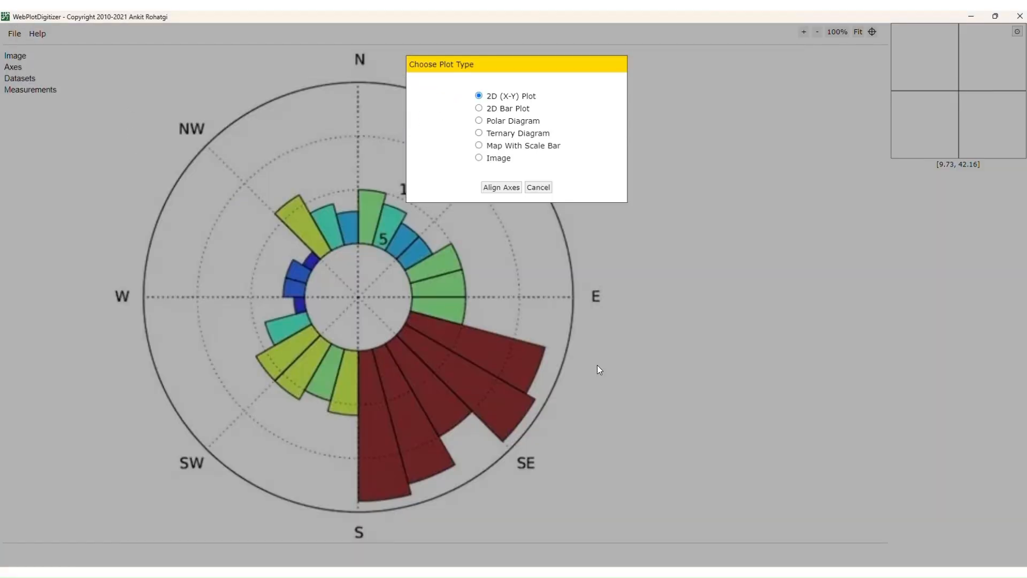
Choose the Polar Diagram plot type and mark the center plus the NE line's crossings with the 10 and 20 circles as calibration points.
{"action": "left_click", "coordinate": [478, 120]}
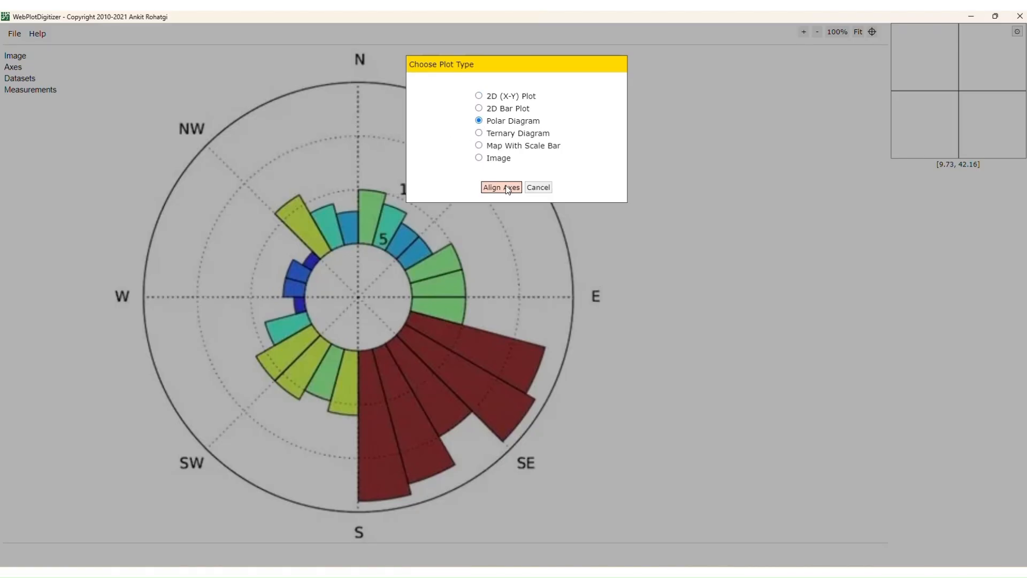
{"action": "left_click", "coordinate": [506, 191]}
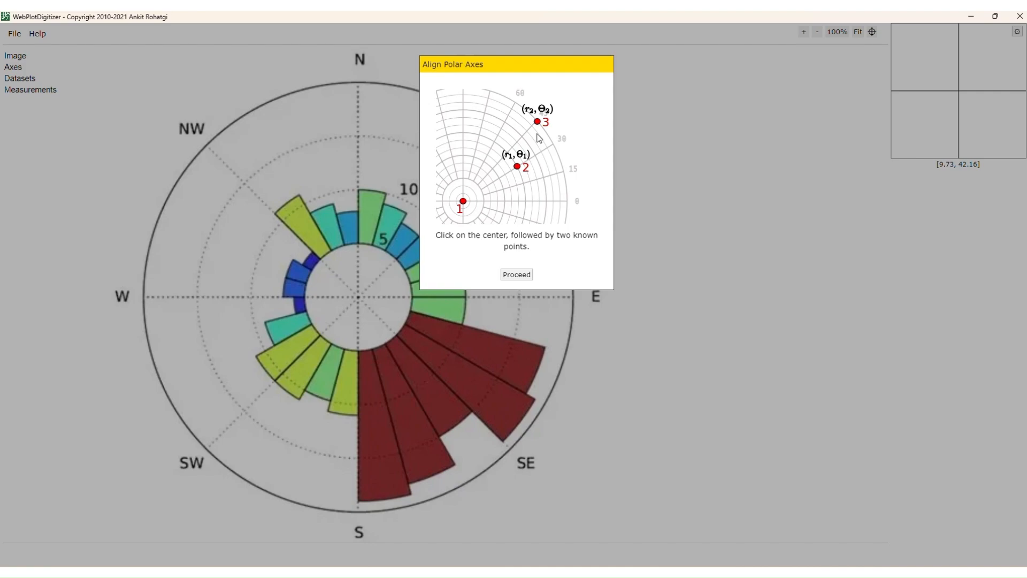
{"action": "left_click", "coordinate": [516, 275]}
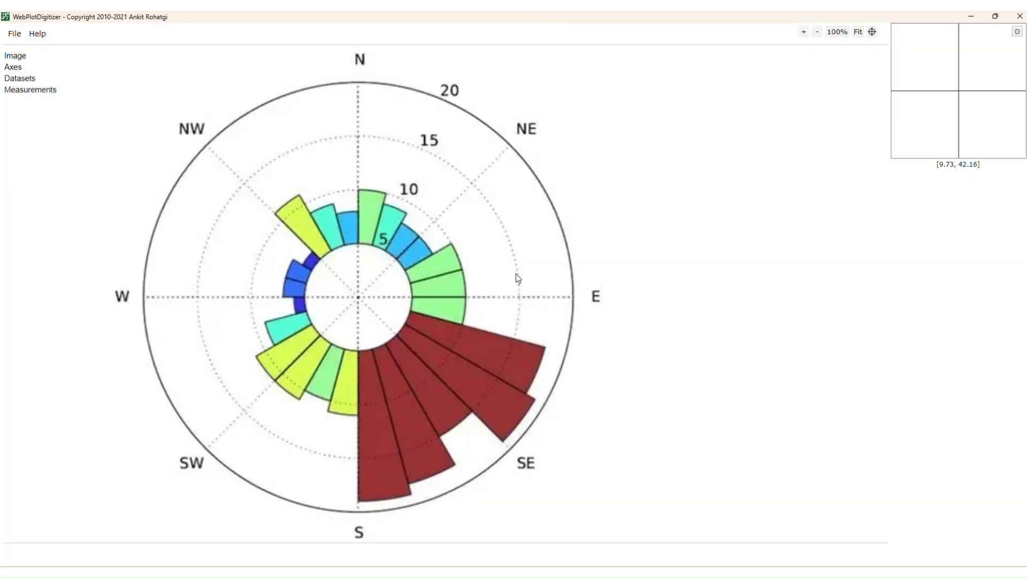
{"action": "left_click", "coordinate": [359, 297]}
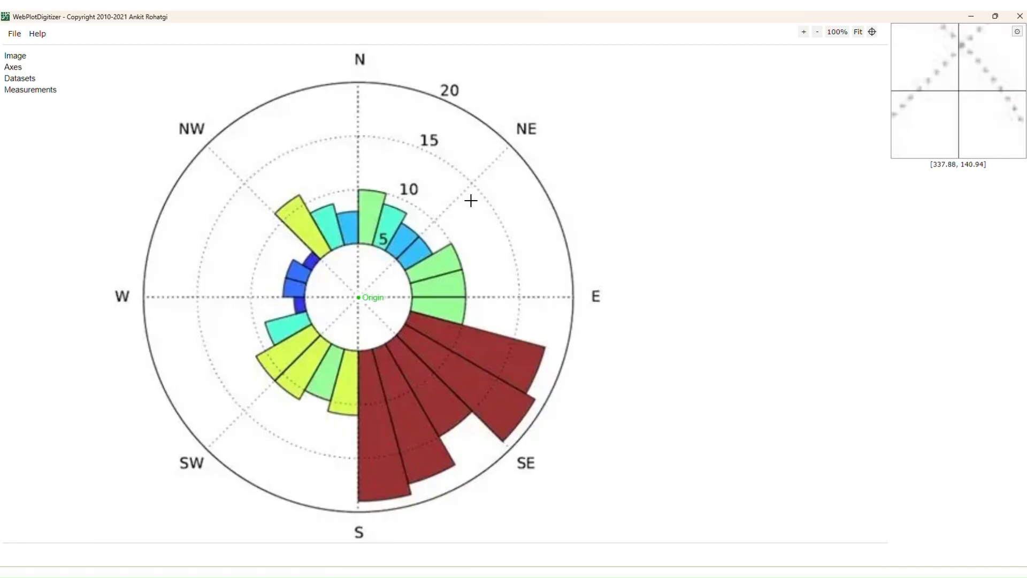
{"action": "left_click", "coordinate": [435, 221]}
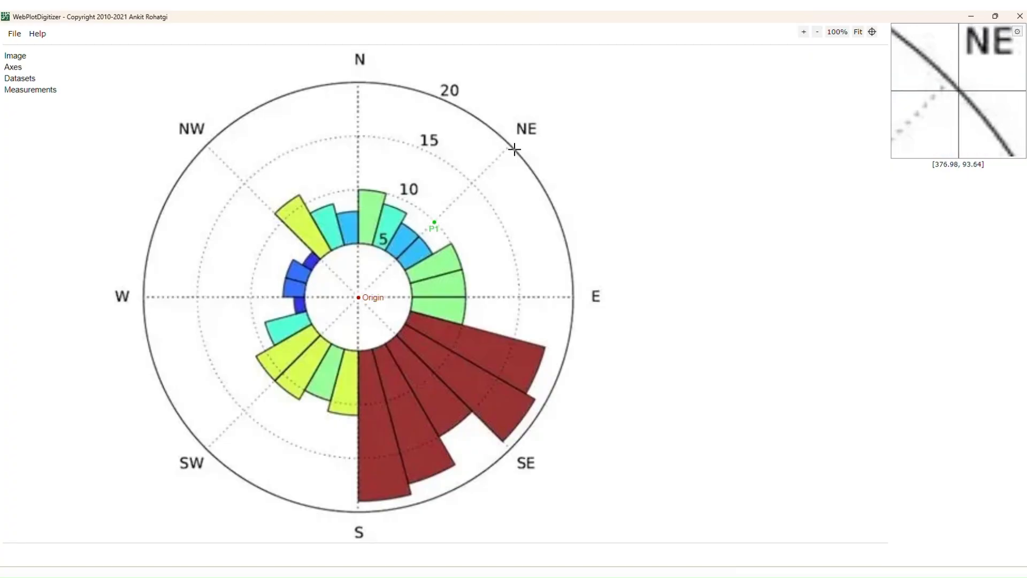
{"action": "left_click", "coordinate": [509, 145]}
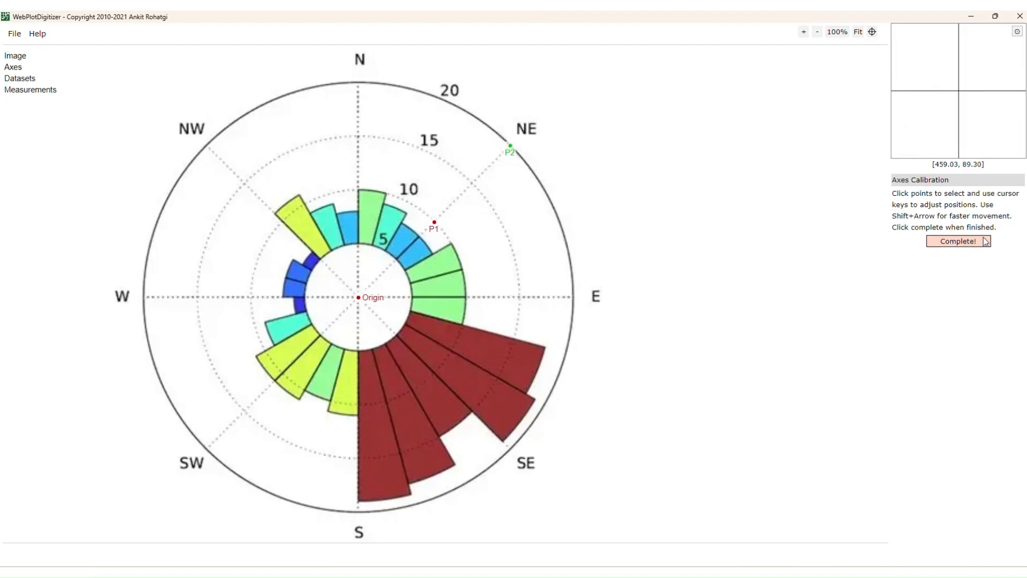
Finish the polar calibration with R set to 10 for point 1 and 20 for point 2, keeping the angles in degrees.
{"action": "left_click", "coordinate": [958, 241]}
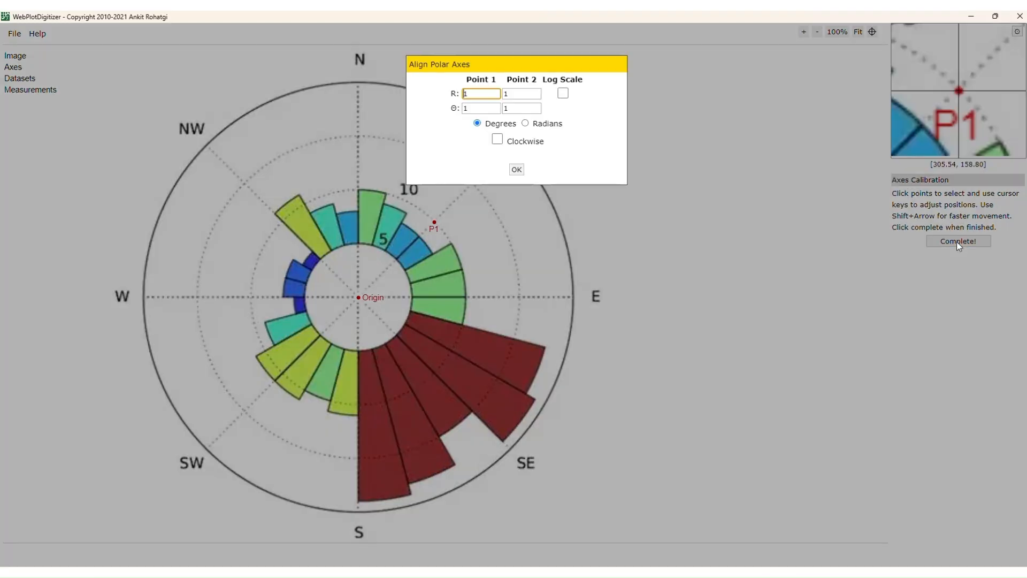
{"action": "left_click_drag", "start_coordinate": [557, 67], "coordinate": [735, 144]}
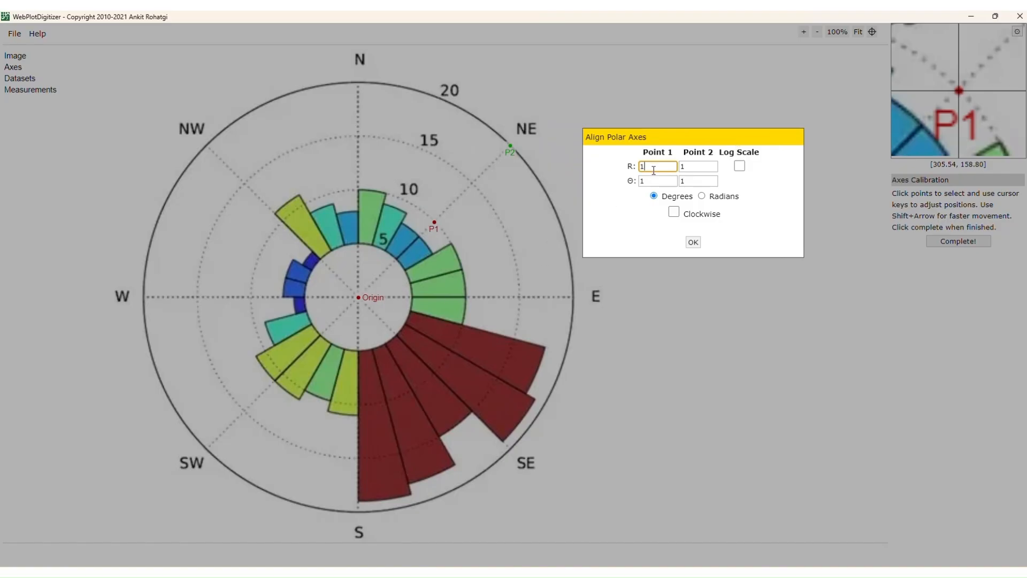
{"action": "double_click", "coordinate": [706, 166]}
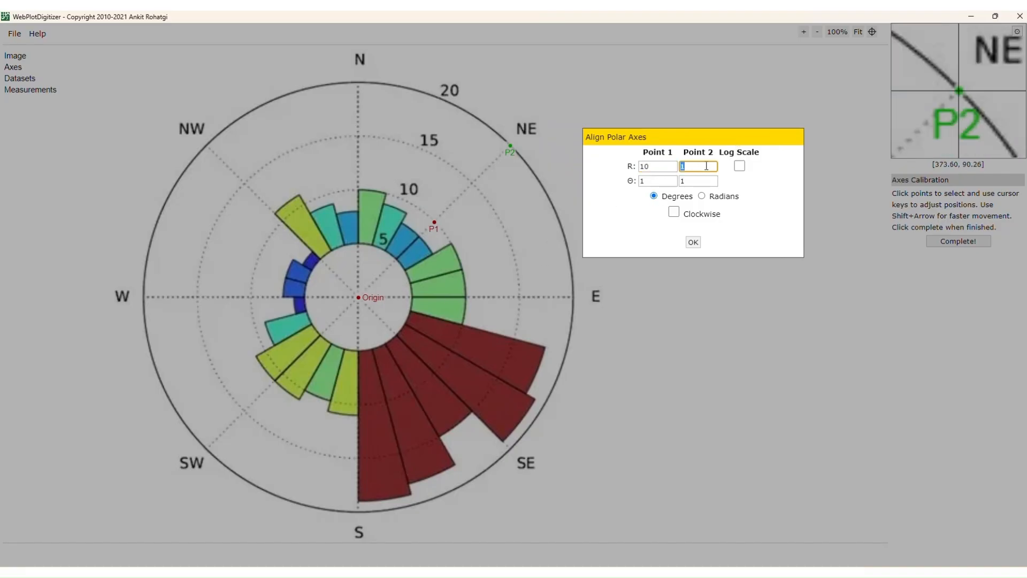
{"action": "type", "text": "20"}
{"action": "left_click", "coordinate": [692, 242]}
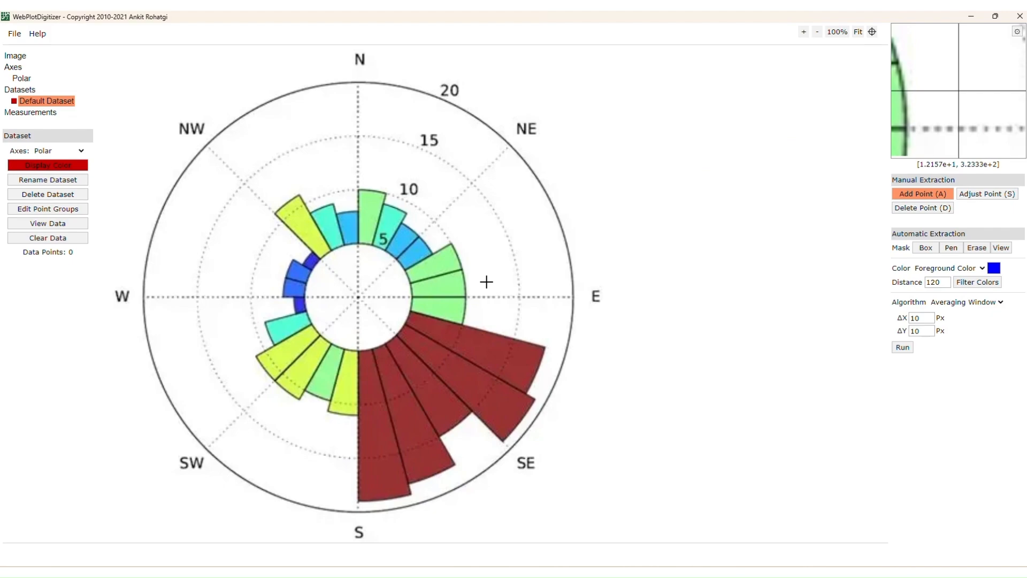
Add data points at the outer edges of the green bar just below E and the five dark red bars.
{"action": "left_click", "coordinate": [463, 312]}
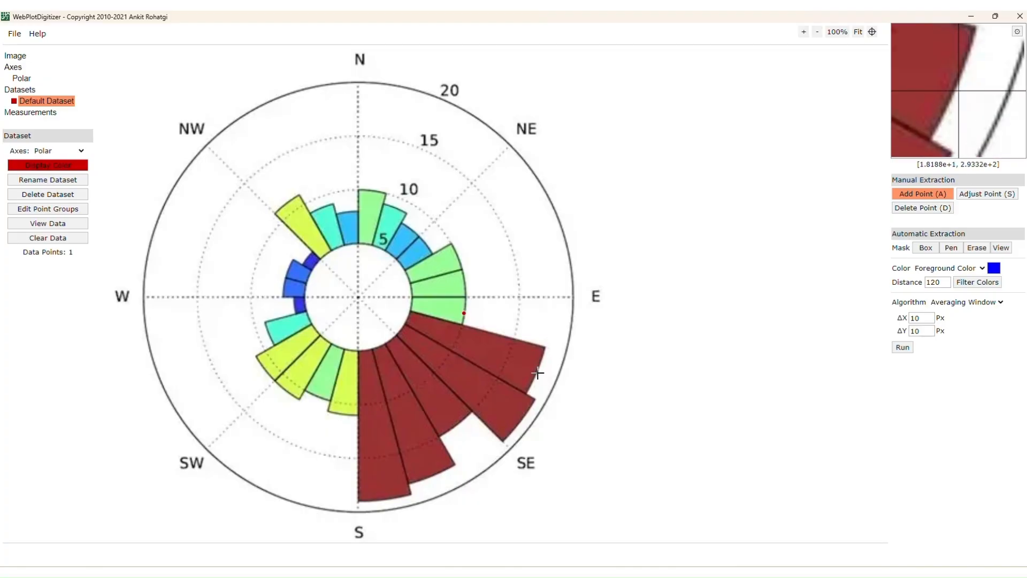
{"action": "left_click", "coordinate": [536, 369]}
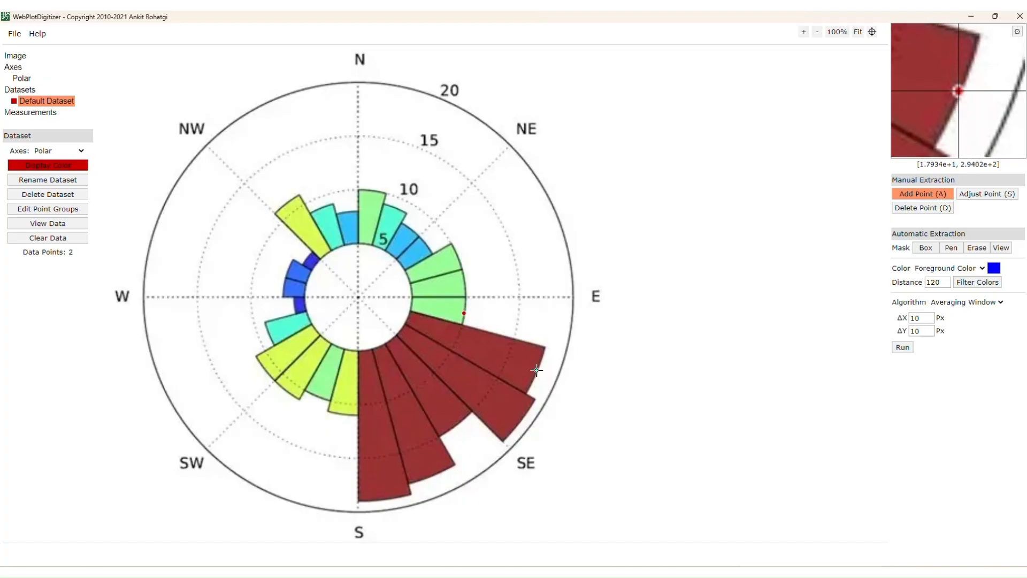
{"action": "left_click", "coordinate": [519, 422]}
{"action": "left_click", "coordinate": [455, 425]}
{"action": "left_click", "coordinate": [430, 477]}
{"action": "left_click", "coordinate": [383, 499]}
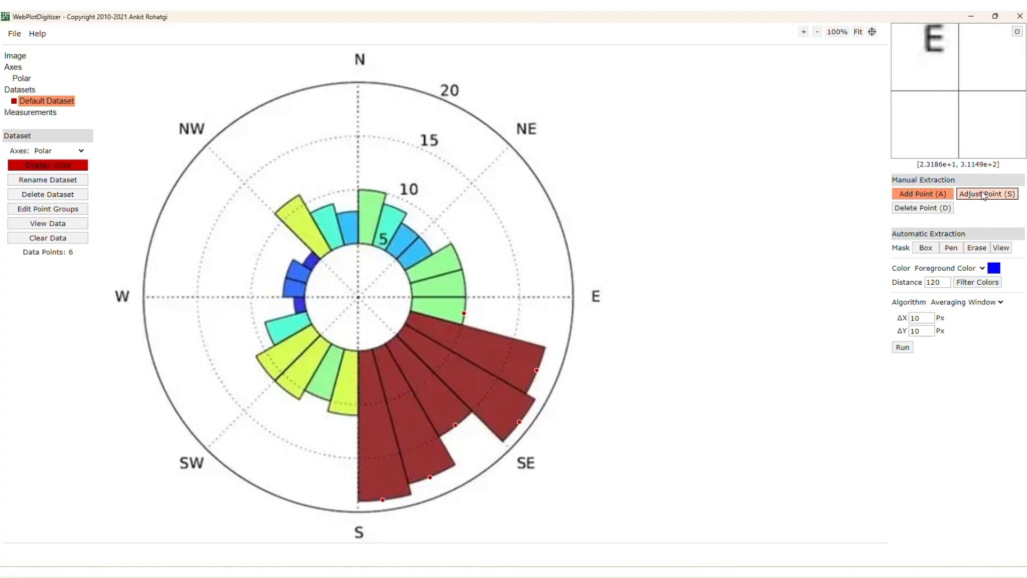
Delete the data points on the three dark red bars nearest S.
{"action": "left_click", "coordinate": [930, 212]}
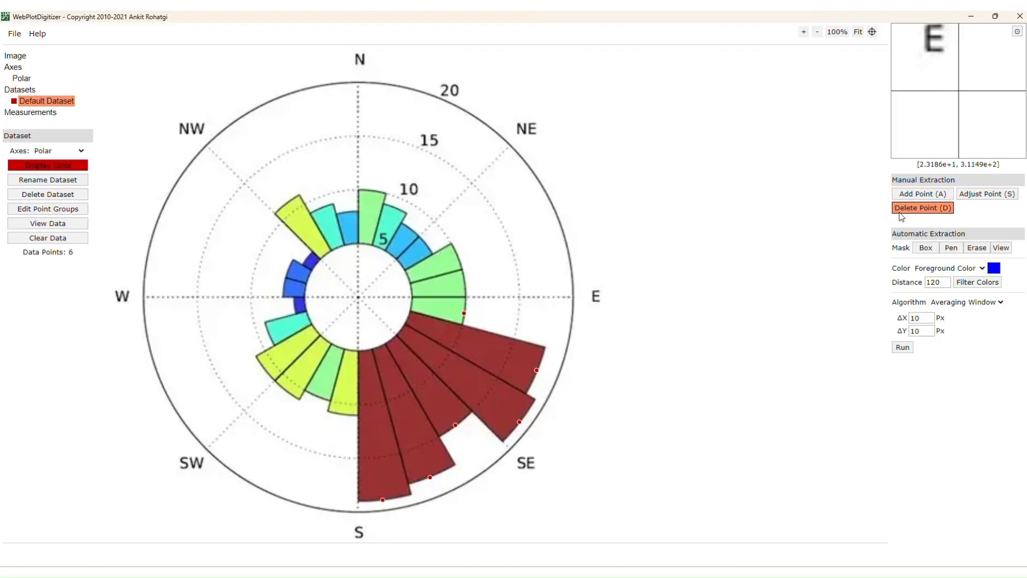
{"action": "left_click", "coordinate": [382, 501]}
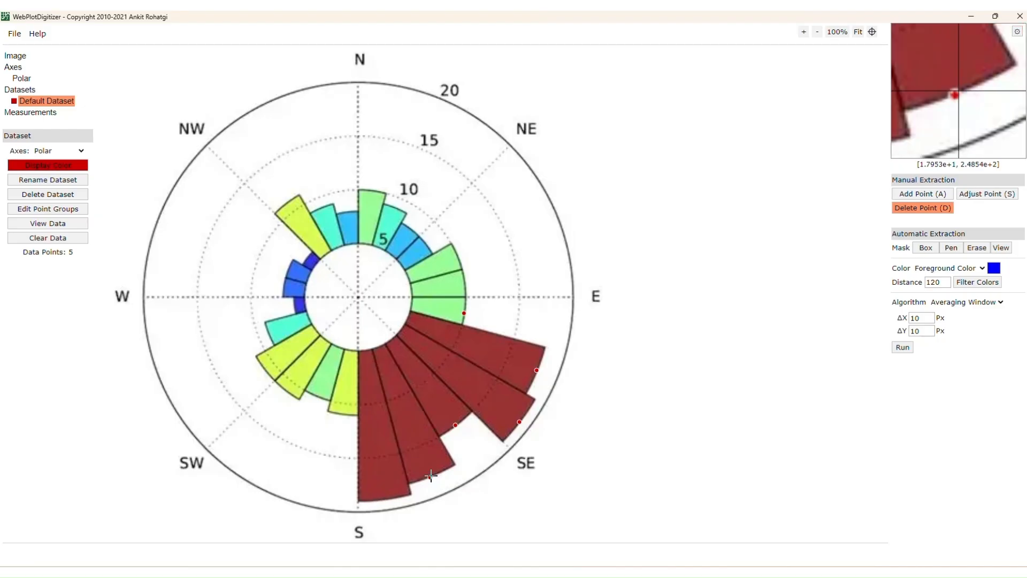
{"action": "left_click", "coordinate": [430, 476]}
{"action": "left_click", "coordinate": [456, 425]}
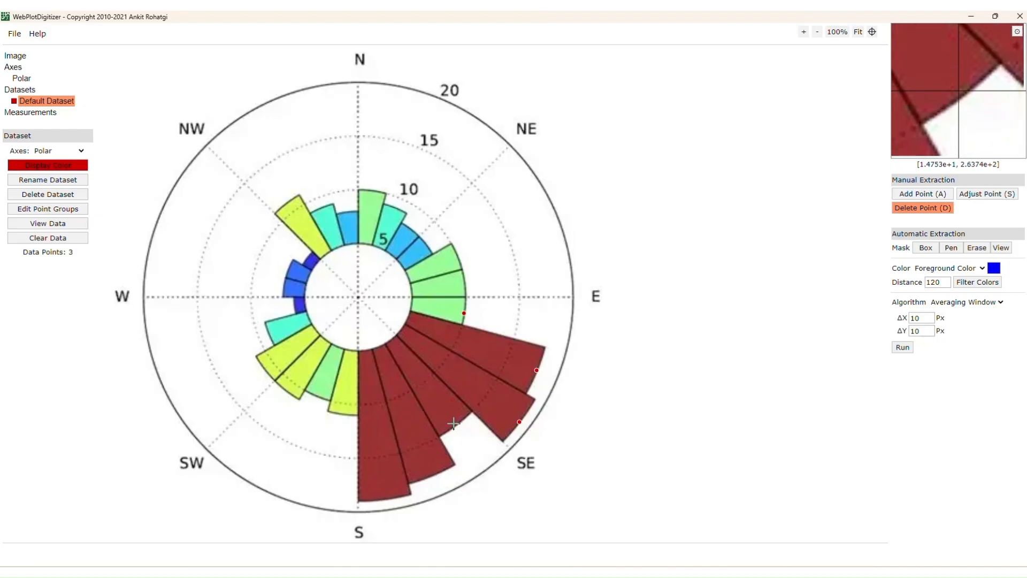
Place new data points on the outer edges of the three dark red bars nearest S.
{"action": "left_click", "coordinate": [922, 194]}
{"action": "left_click", "coordinate": [455, 425]}
{"action": "left_click", "coordinate": [427, 477]}
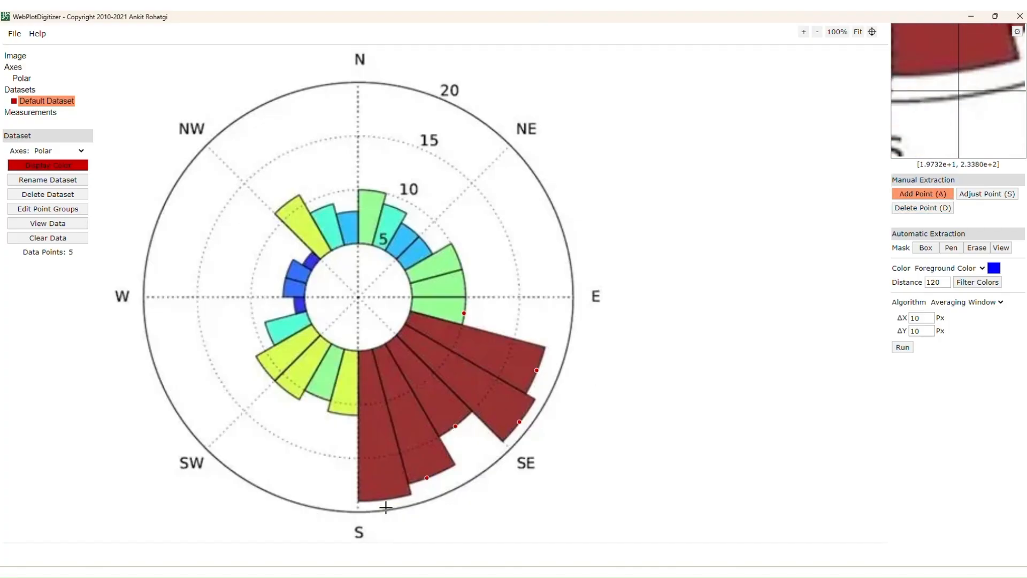
{"action": "left_click", "coordinate": [381, 499]}
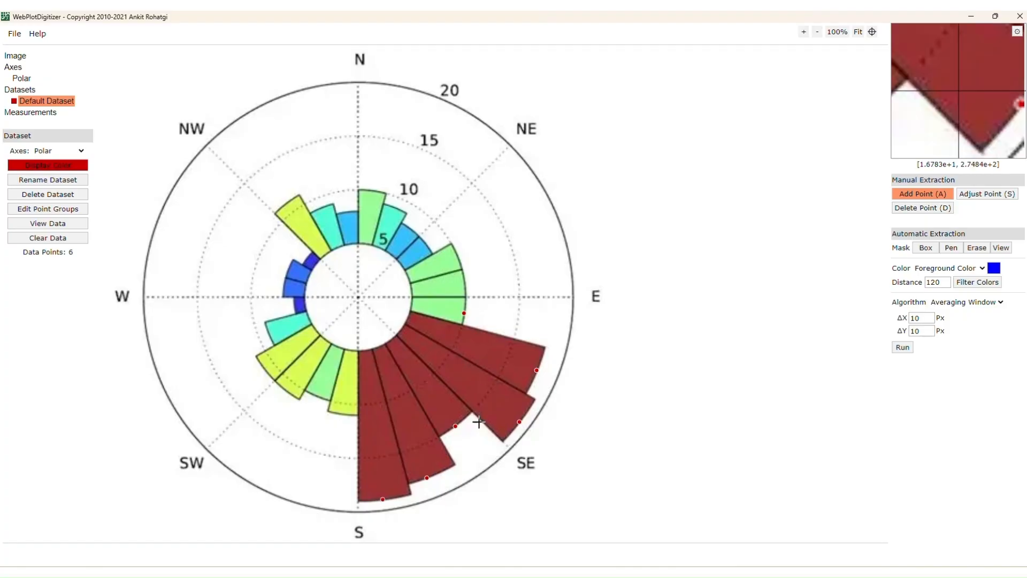
Display the acquired r, θ data of the Default Dataset and copy all of it to the clipboard.
{"action": "left_click", "coordinate": [59, 226]}
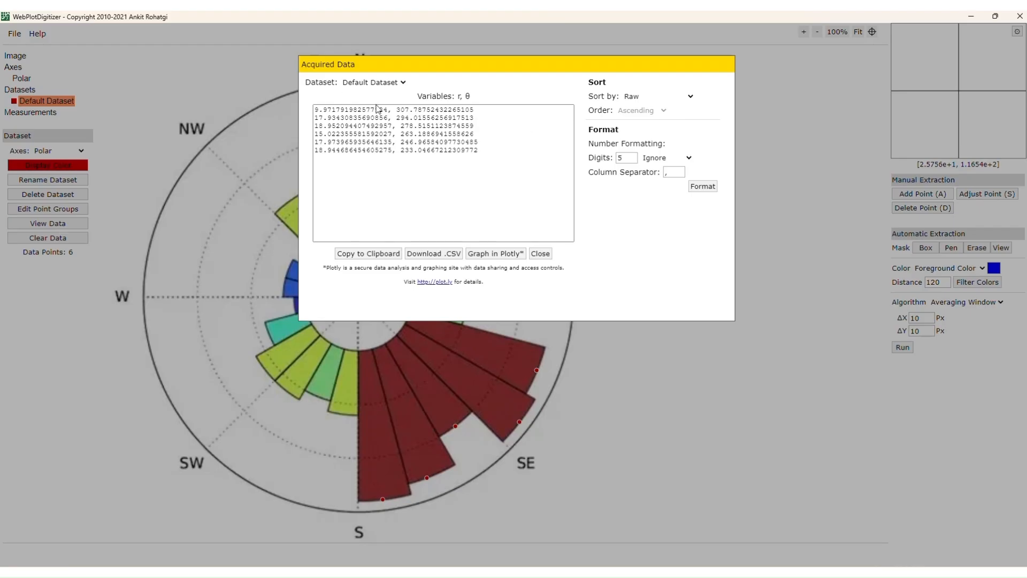
{"action": "left_click_drag", "start_coordinate": [503, 161], "coordinate": [316, 108]}
{"action": "left_click", "coordinate": [409, 182]}
{"action": "left_click", "coordinate": [378, 253]}
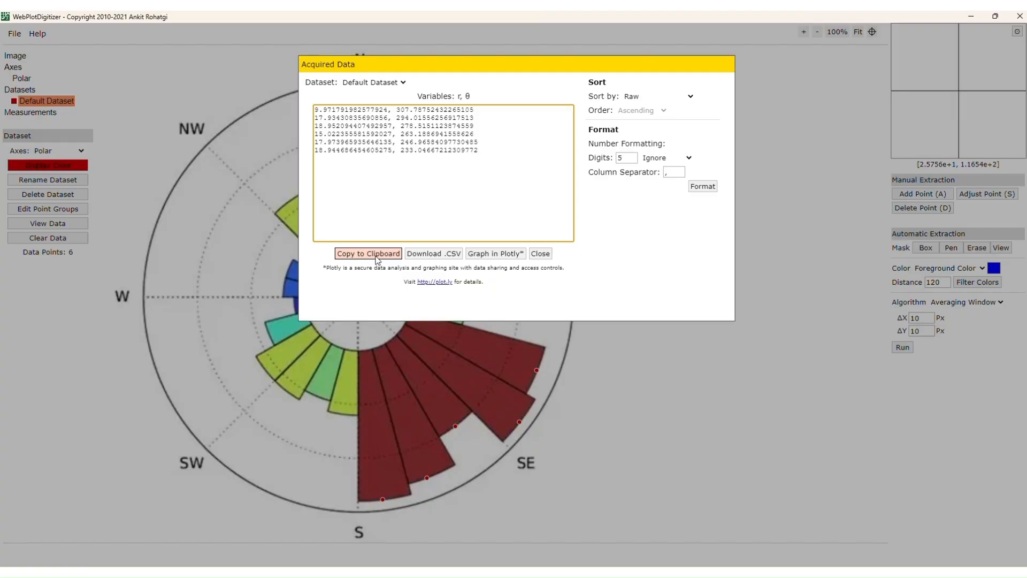
{"action": "left_click", "coordinate": [378, 260]}
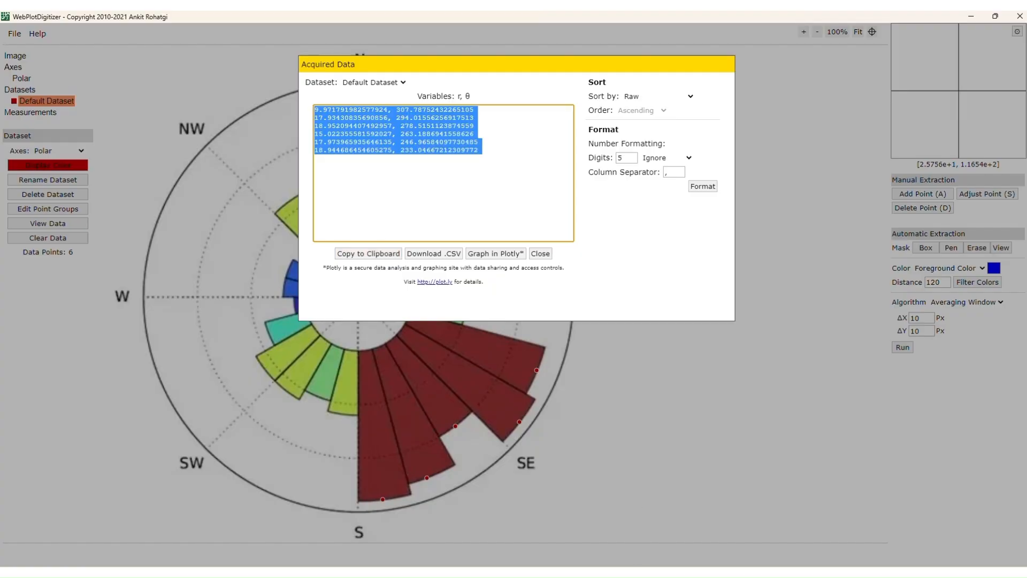
Switch to the blank Excel workbook and paste the copied polar data starting at cell B6.
{"action": "left_click", "coordinate": [635, 563]}
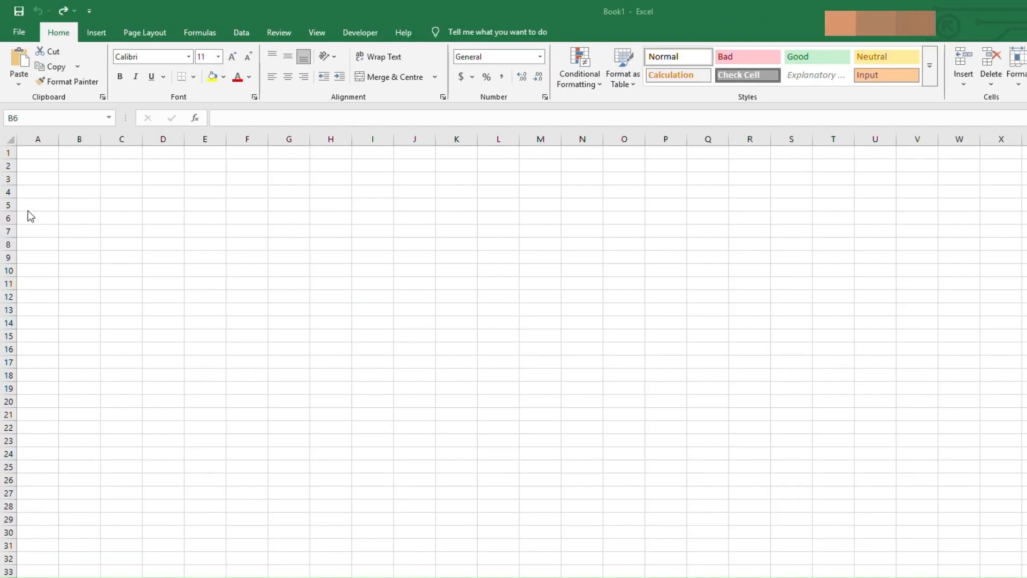
{"action": "left_click", "coordinate": [56, 188]}
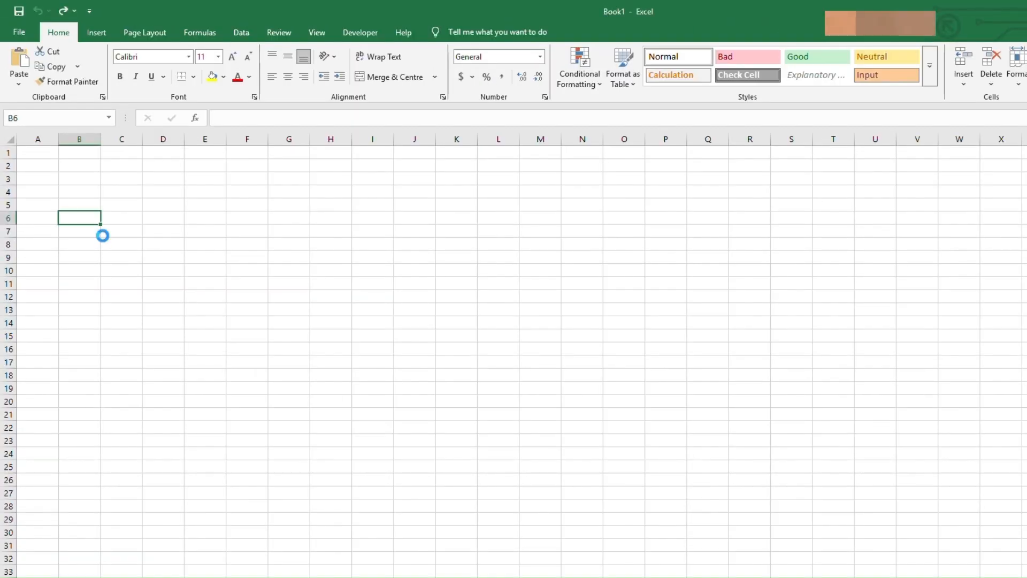
{"action": "type", "text": "9.971791982577924, 307.78752432265105 17.93430885690856, 294.01556256917513 18.952094407492957, 278.5151123874559 15.022355581592027, 263.1886941558626 17.973965935646135, 246.96584097730485 18.944686454605275, 233.04667212309772"}
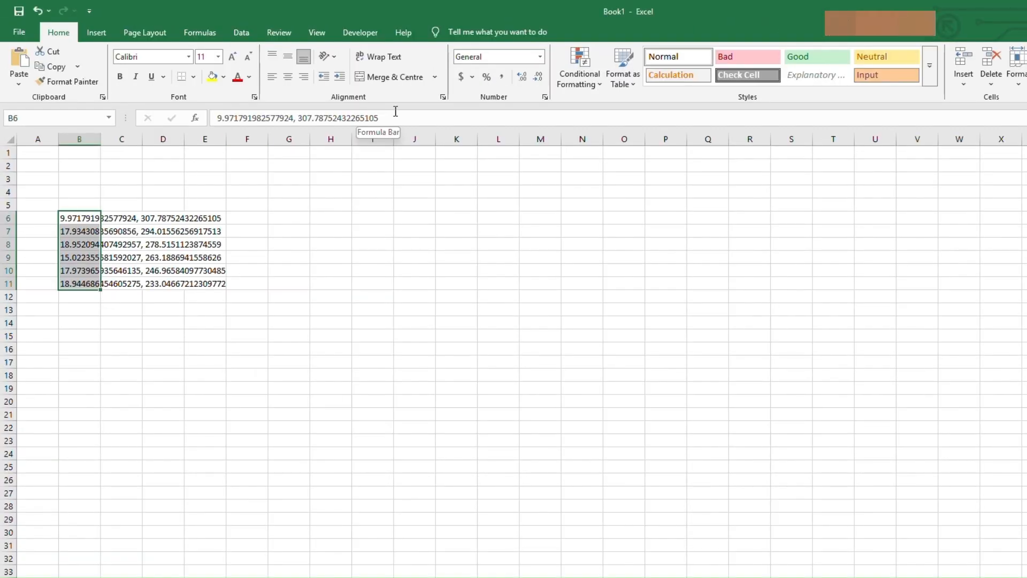
{"action": "triple_click", "coordinate": [234, 118]}
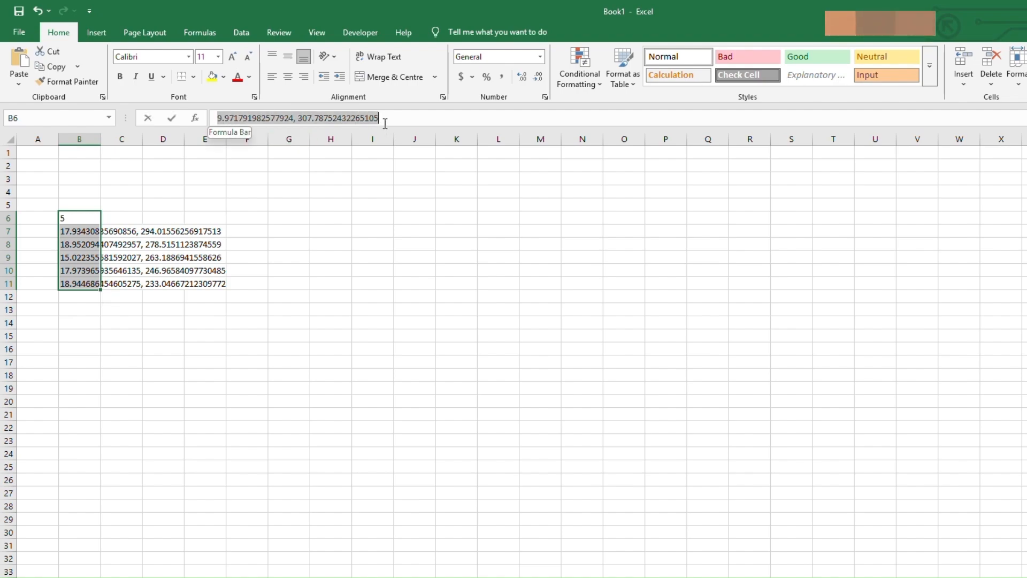
{"action": "left_click", "coordinate": [332, 231]}
{"action": "left_click", "coordinate": [83, 219]}
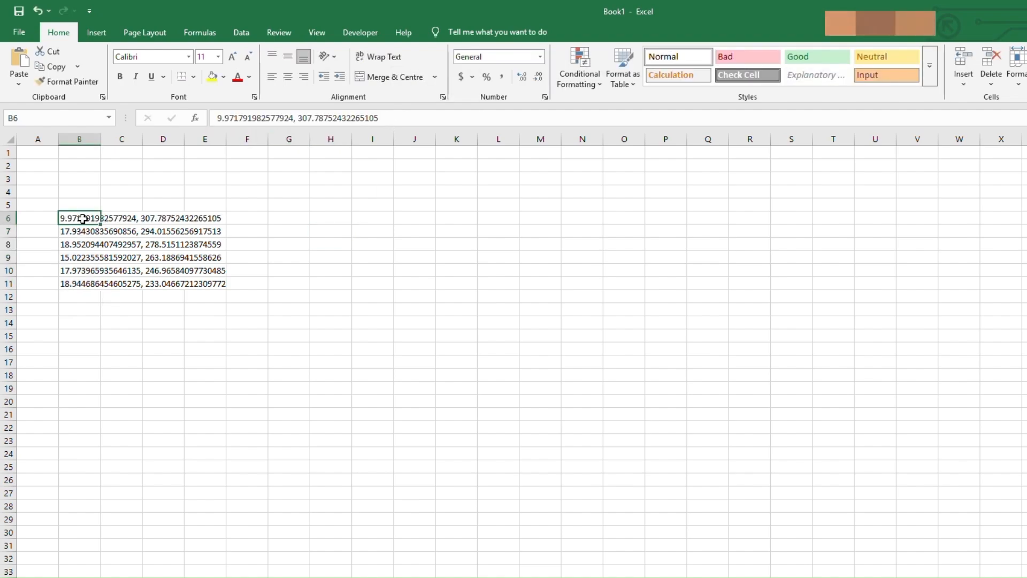
{"action": "left_click", "coordinate": [133, 308]}
Split the pasted values in B6:B11 into two columns with Text to Columns, using the comma as an additional delimiter.
{"action": "left_click_drag", "start_coordinate": [83, 218], "coordinate": [85, 284]}
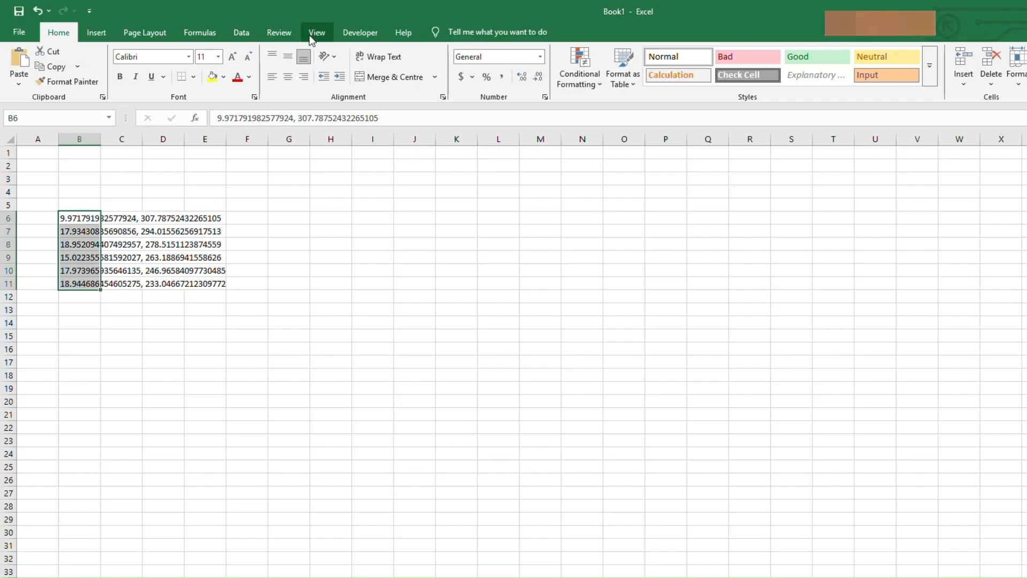
{"action": "left_click", "coordinate": [241, 33]}
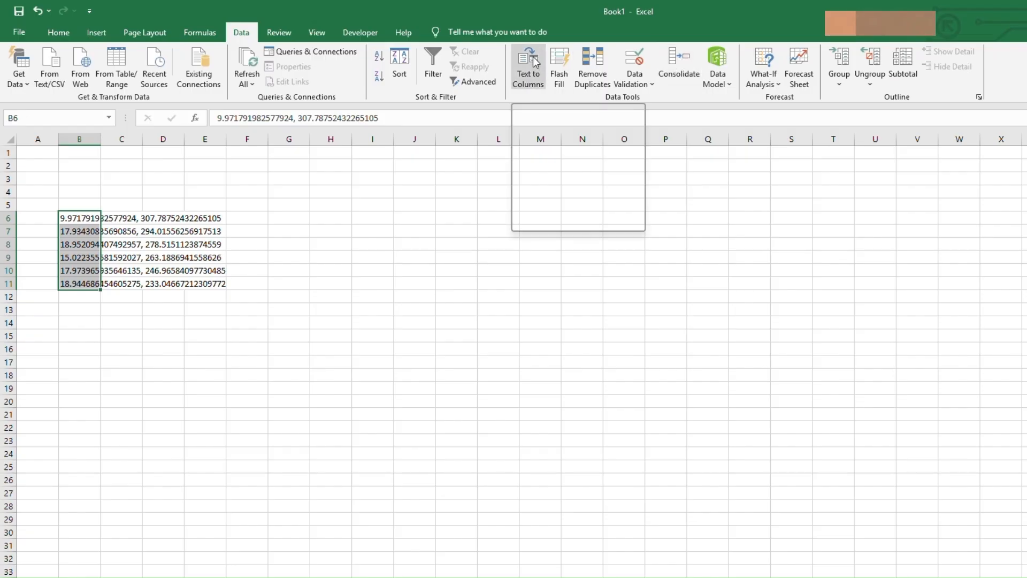
{"action": "left_click", "coordinate": [538, 65]}
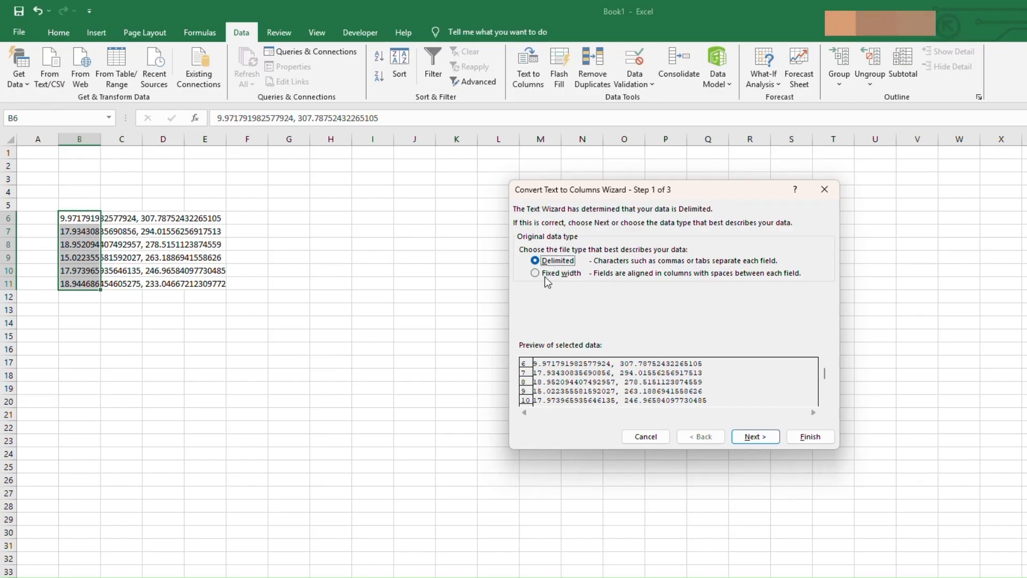
{"action": "left_click", "coordinate": [755, 436]}
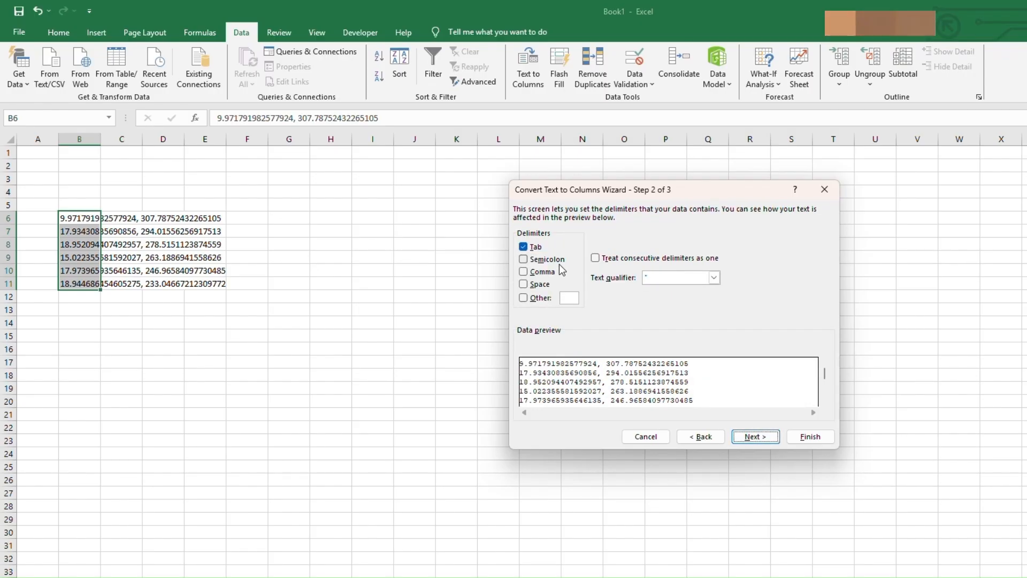
{"action": "left_click", "coordinate": [524, 273]}
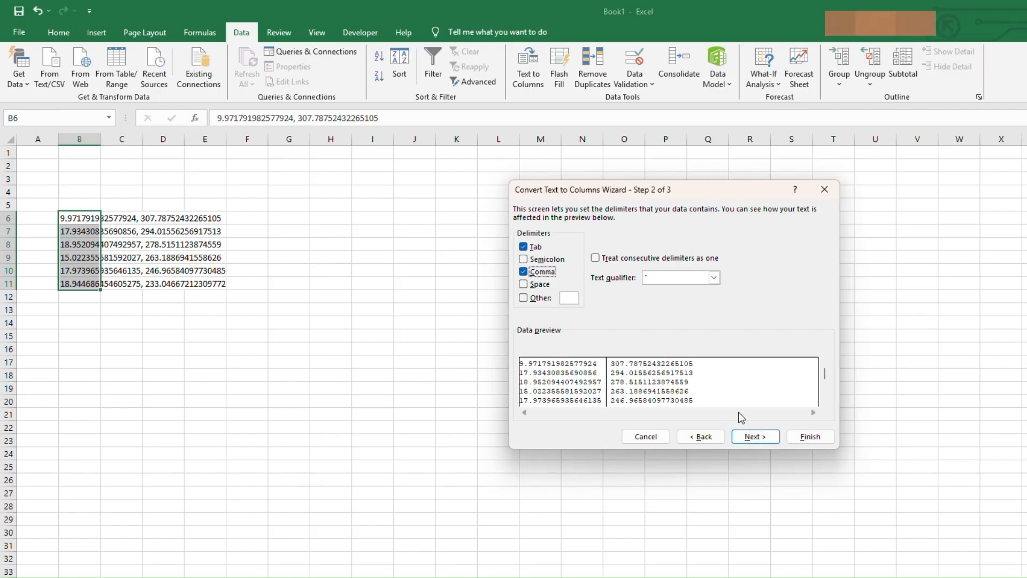
{"action": "left_click", "coordinate": [754, 437]}
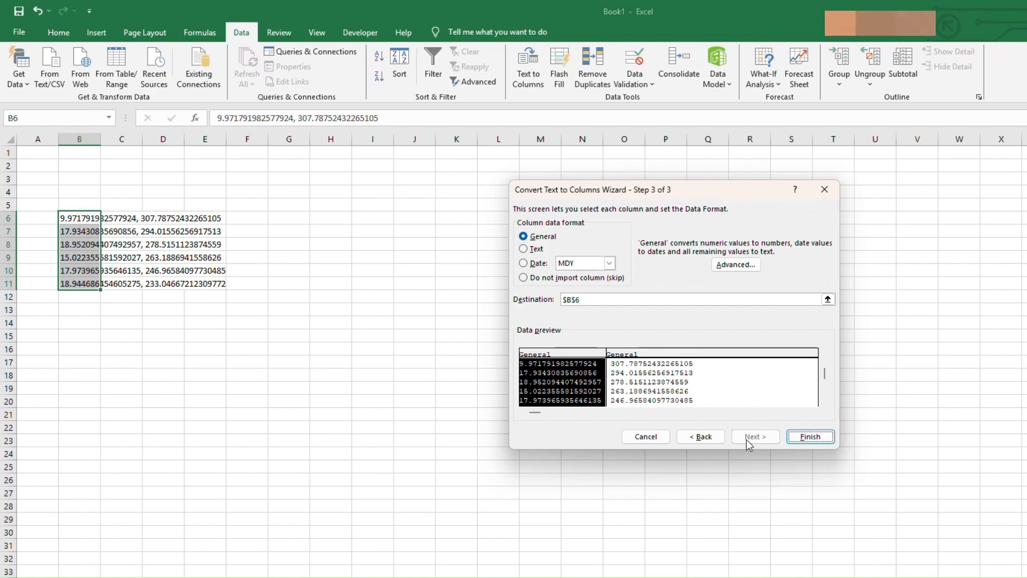
{"action": "left_click", "coordinate": [809, 436]}
{"action": "left_click", "coordinate": [383, 313]}
Enter the heading Polar diagram in cell B5 above the extracted values.
{"action": "left_click_drag", "start_coordinate": [82, 218], "coordinate": [85, 284]}
{"action": "left_click", "coordinate": [85, 204]}
{"action": "type", "text": "5"}
{"action": "key", "text": "BackSpace"}
{"action": "type", "text": "Polar dia"}
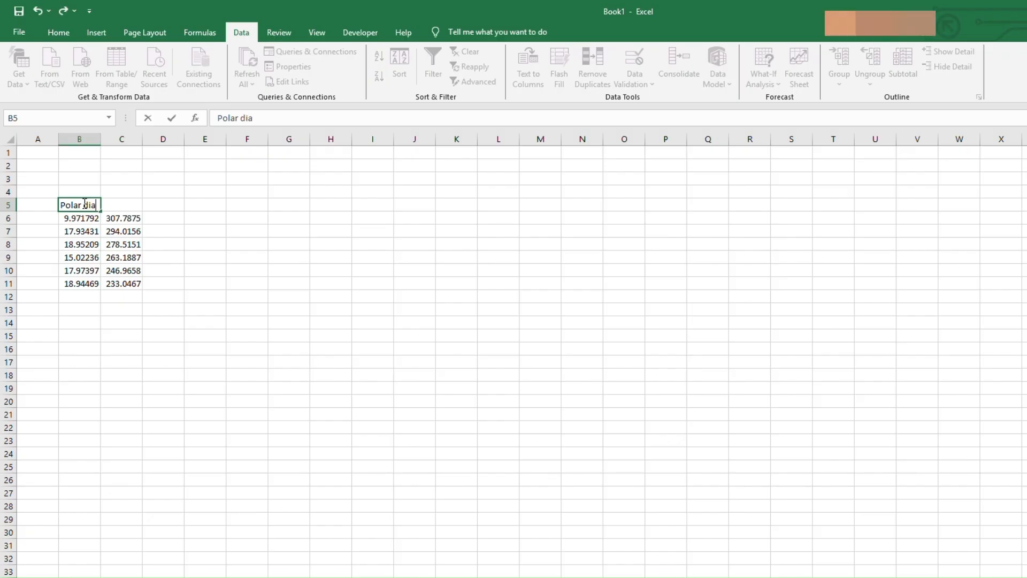
{"action": "type", "text": "grma"}
{"action": "type", "text": "ram"}
{"action": "left_click", "coordinate": [374, 362]}
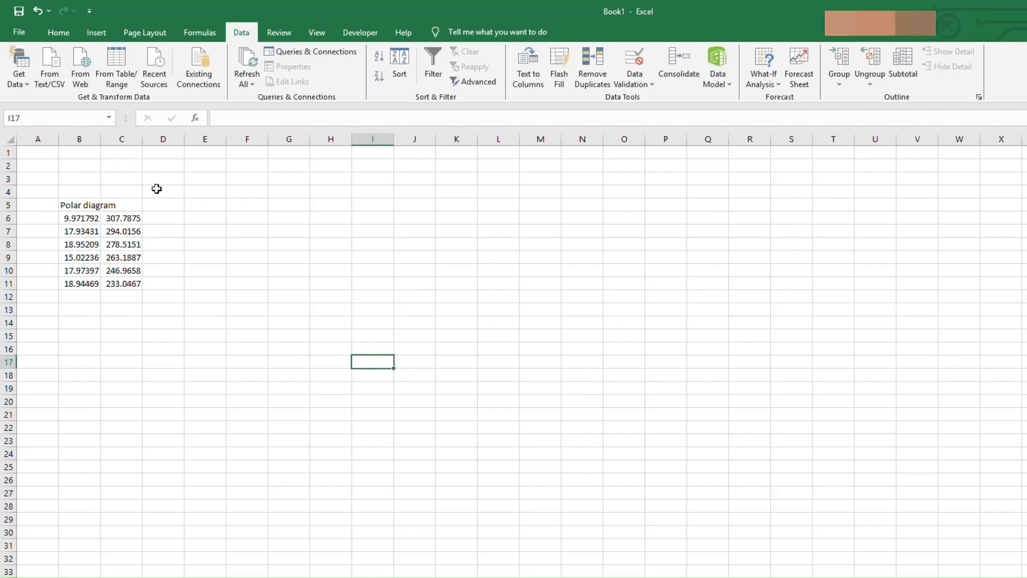
Autofit the width of column B and fill cells B5:B11 with yellow.
{"action": "double_click", "coordinate": [100, 139]}
{"action": "left_click_drag", "start_coordinate": [91, 204], "coordinate": [90, 278]}
{"action": "left_click", "coordinate": [59, 33]}
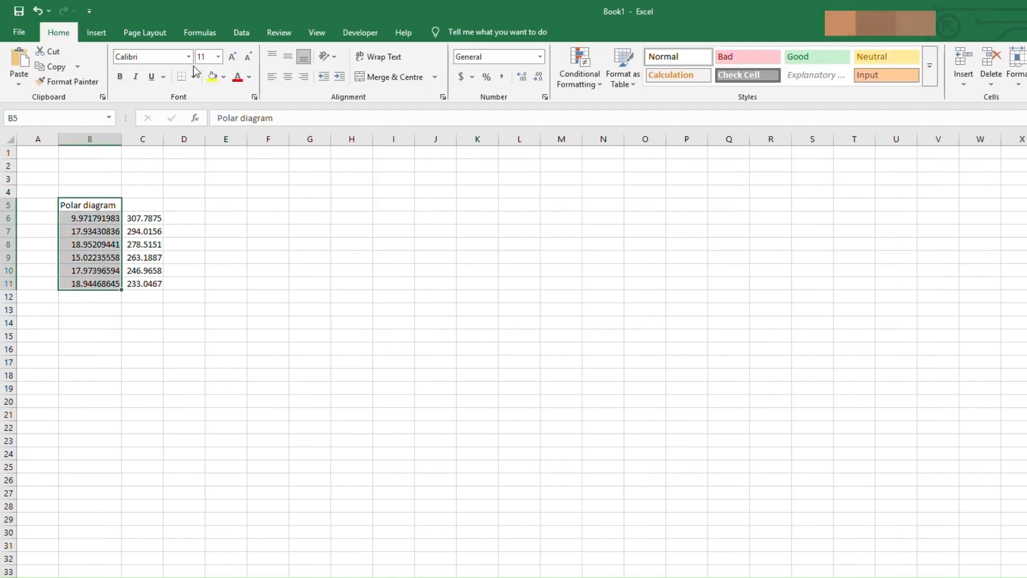
{"action": "left_click", "coordinate": [213, 76]}
{"action": "left_click_drag", "start_coordinate": [226, 296], "coordinate": [225, 310]}
Make the Polar diagram heading in cell B5 bold.
{"action": "left_click", "coordinate": [90, 205]}
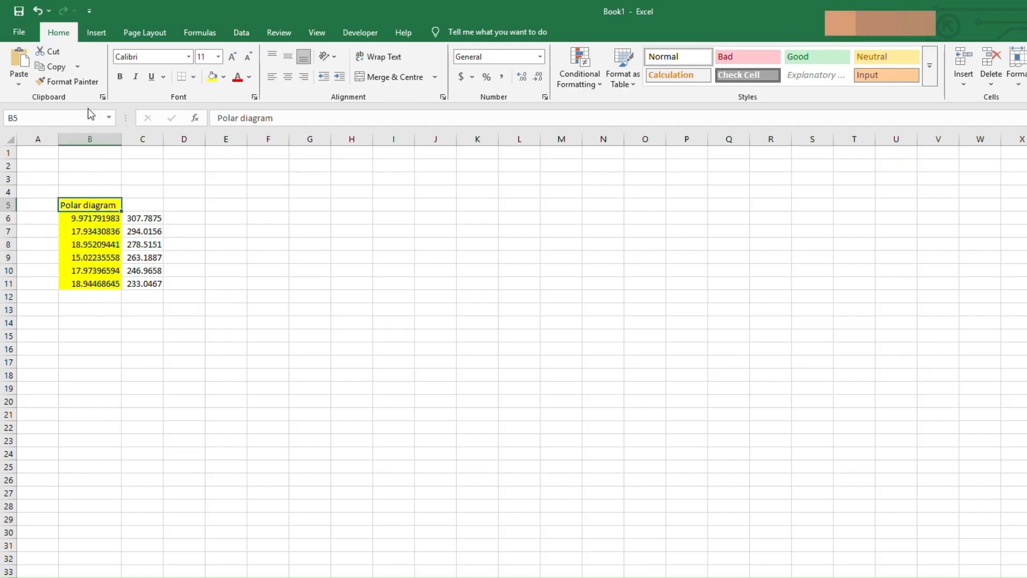
{"action": "left_click", "coordinate": [120, 77]}
{"action": "left_click", "coordinate": [209, 270]}
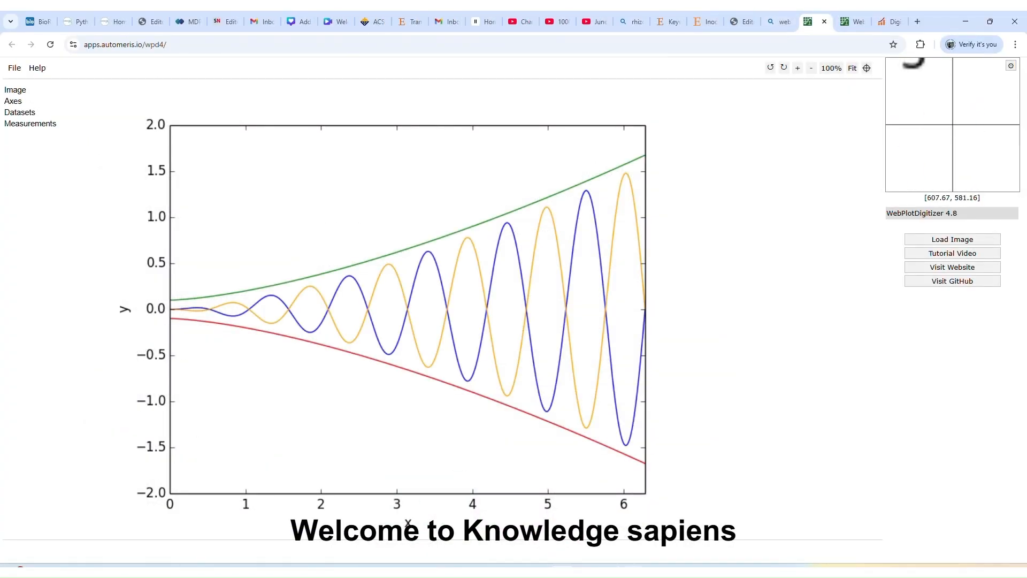
Switch to the Photos viewer showing 2D bar plot.png and copy the image to the clipboard.
{"action": "mouse_move", "coordinate": [609, 565]}
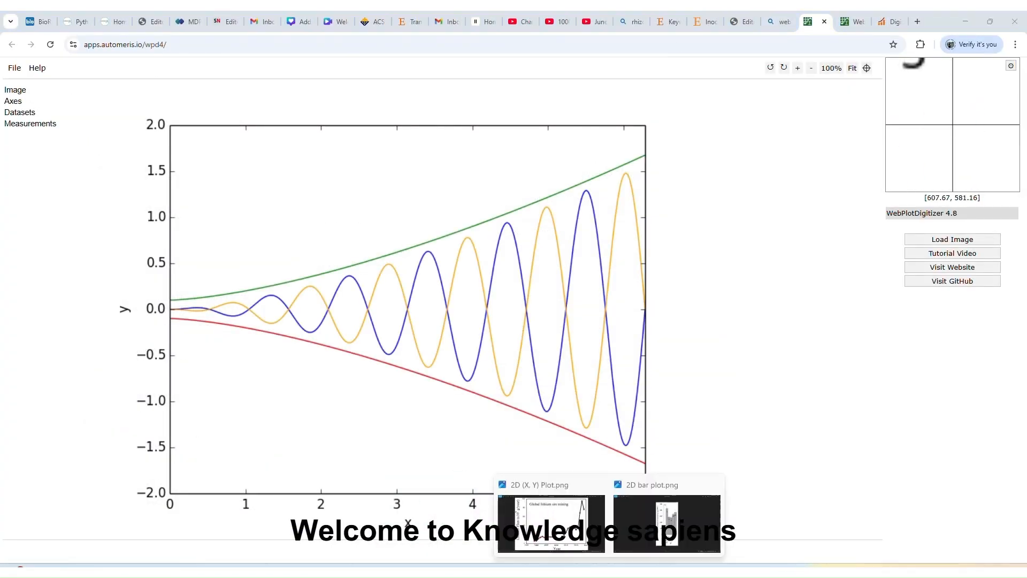
{"action": "left_click", "coordinate": [657, 544]}
{"action": "key", "text": "ctrl+c"}
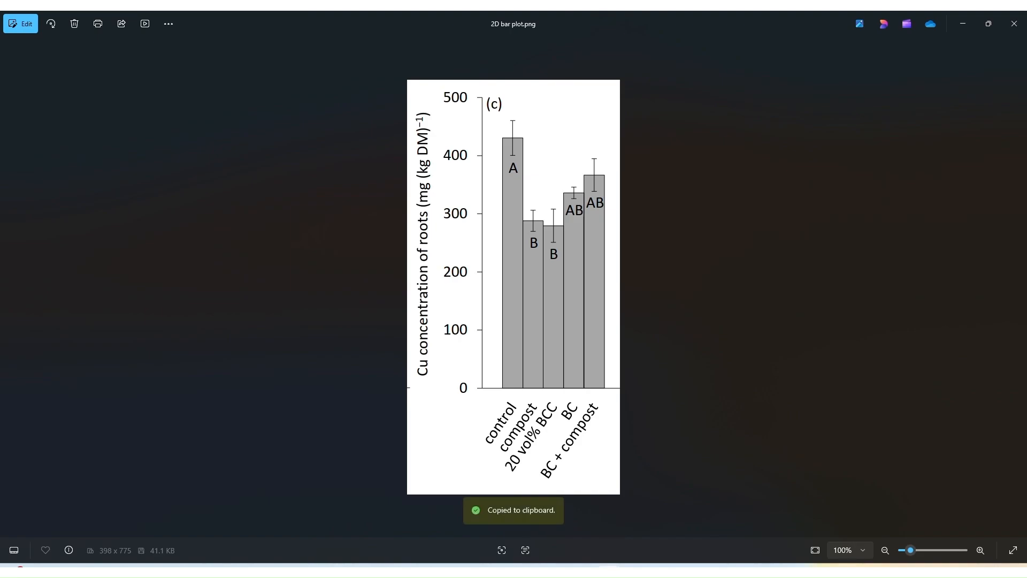
Paste the copied bar plot into the WebPlotDigitizer web app in the browser and select the bar plot type for axis alignment.
{"action": "left_click", "coordinate": [561, 566]}
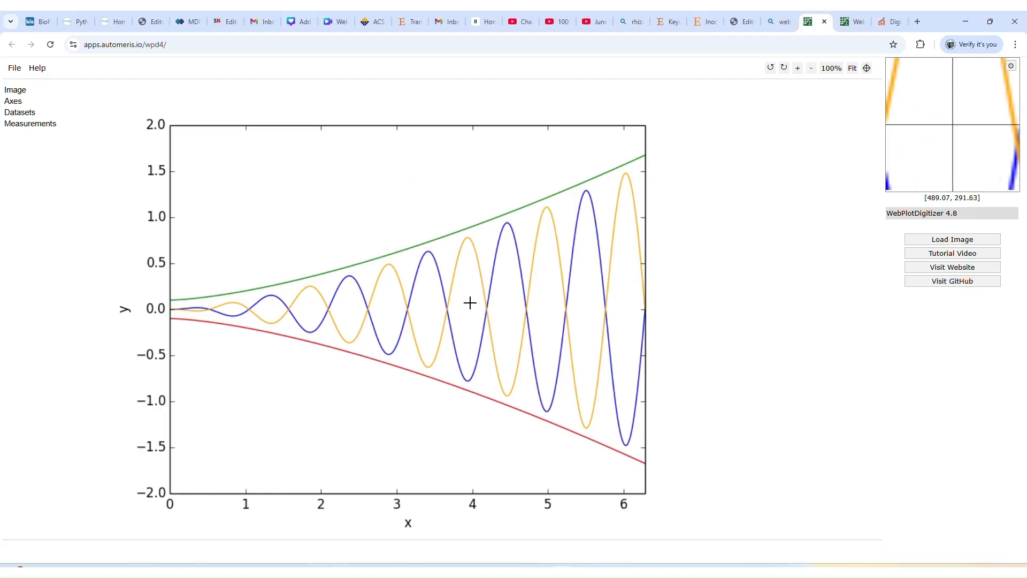
{"action": "key", "text": "ctrl+v"}
{"action": "left_click", "coordinate": [468, 143]}
{"action": "left_click", "coordinate": [499, 234]}
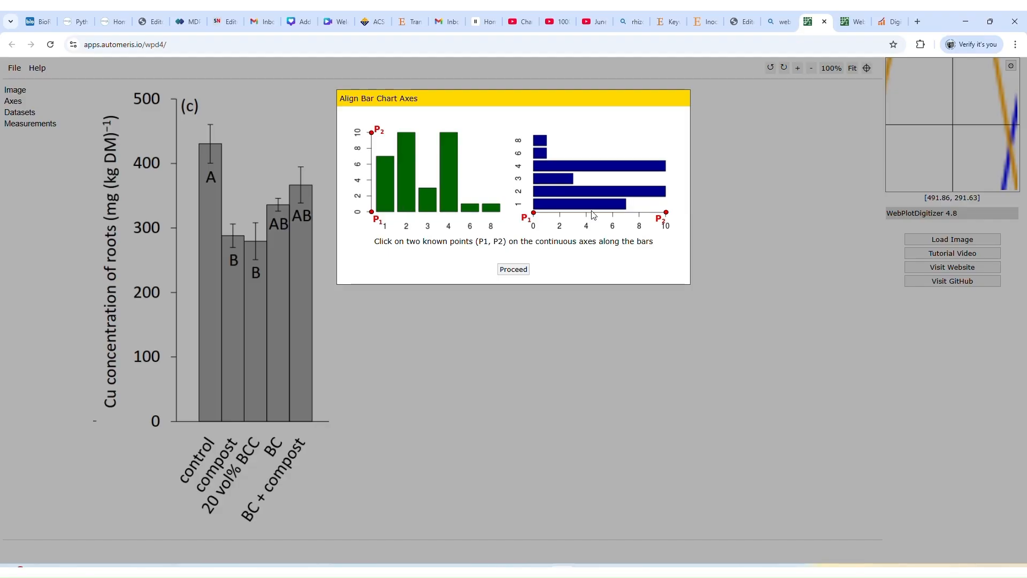
Calibrate the bar chart's value axis with P1 at the 0 tick and P2 at the 500 tick.
{"action": "left_click", "coordinate": [513, 269]}
{"action": "left_click", "coordinate": [176, 421]}
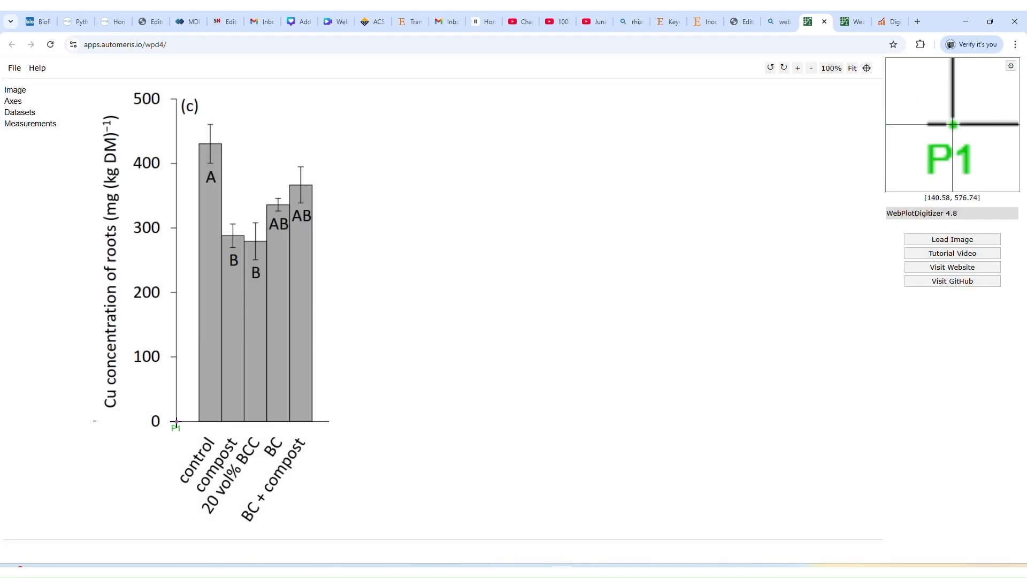
{"action": "left_click", "coordinate": [176, 99]}
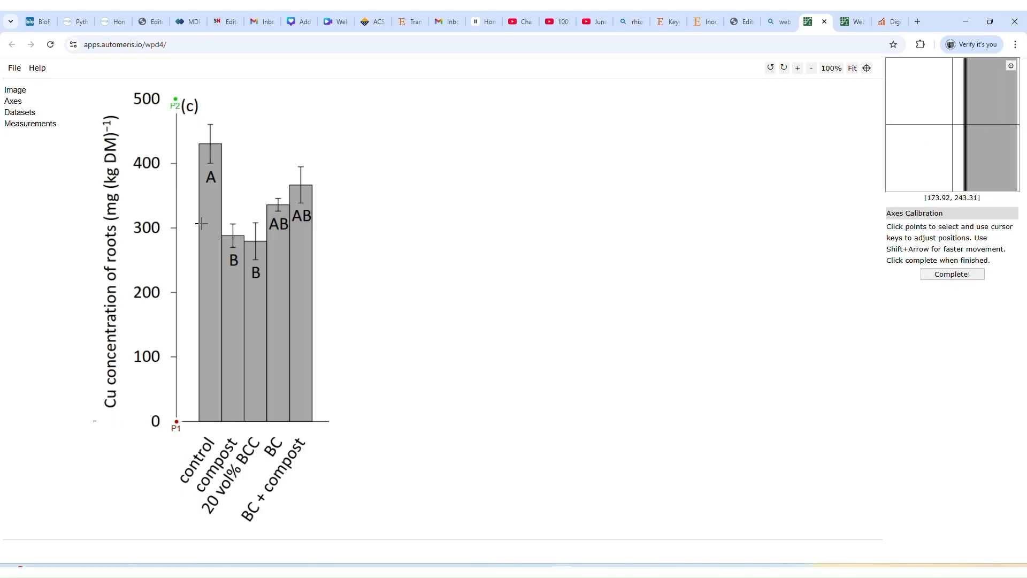
{"action": "left_click", "coordinate": [952, 275]}
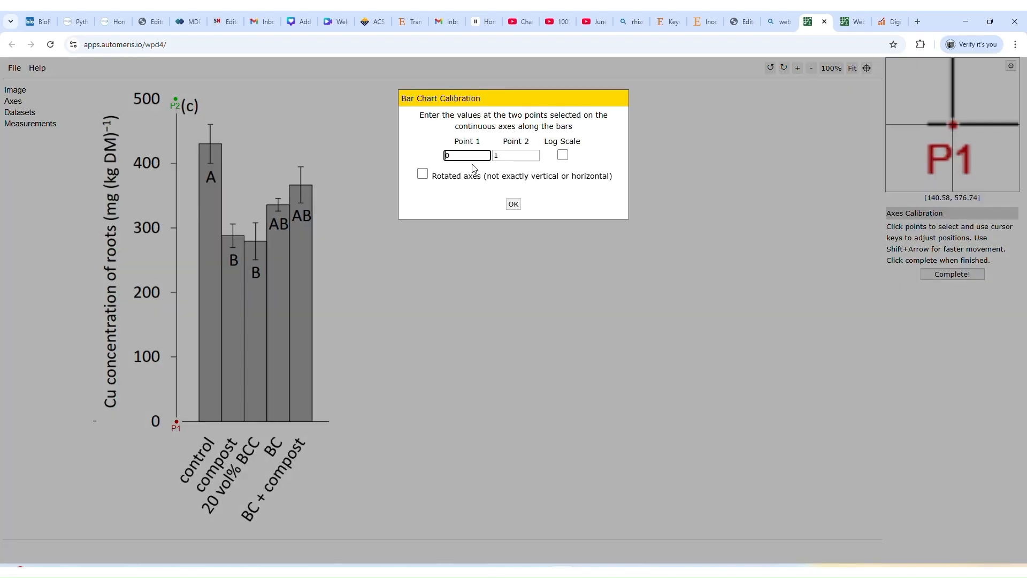
{"action": "left_click", "coordinate": [514, 155]}
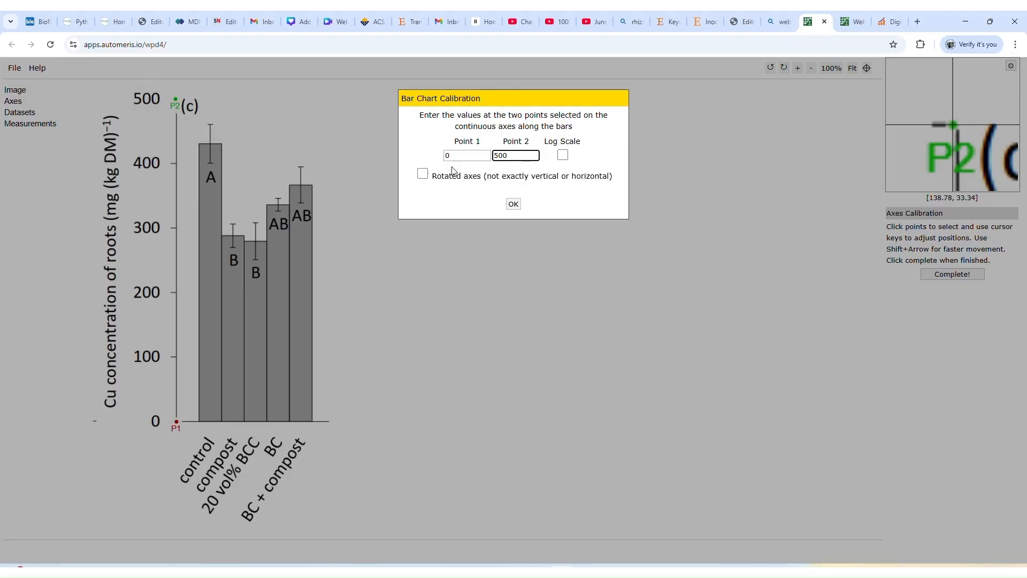
{"action": "left_click", "coordinate": [513, 205]}
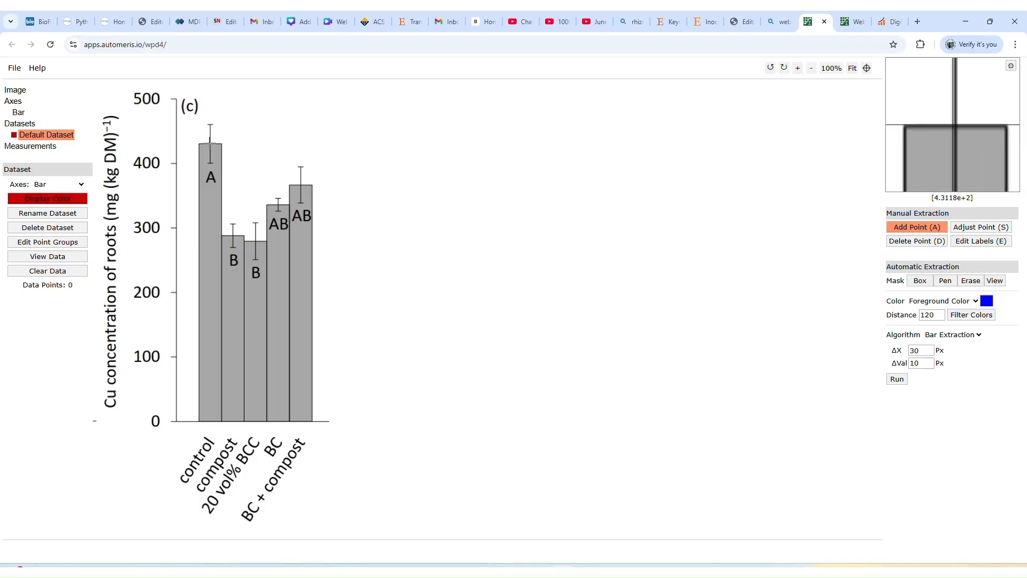
Add data points at the tops of the five bars, from control through BC + compost.
{"action": "left_click", "coordinate": [211, 143]}
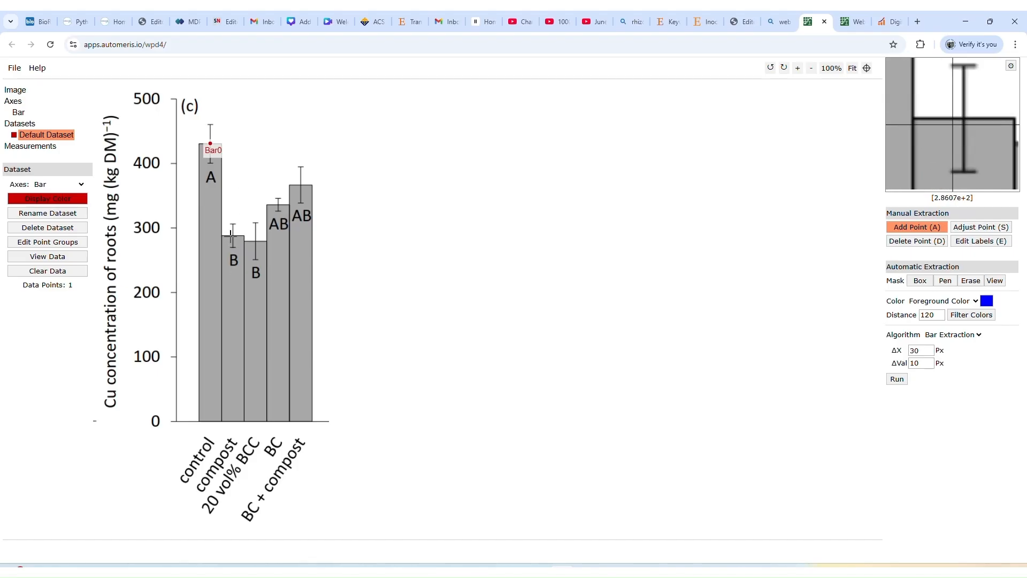
{"action": "left_click", "coordinate": [232, 236]}
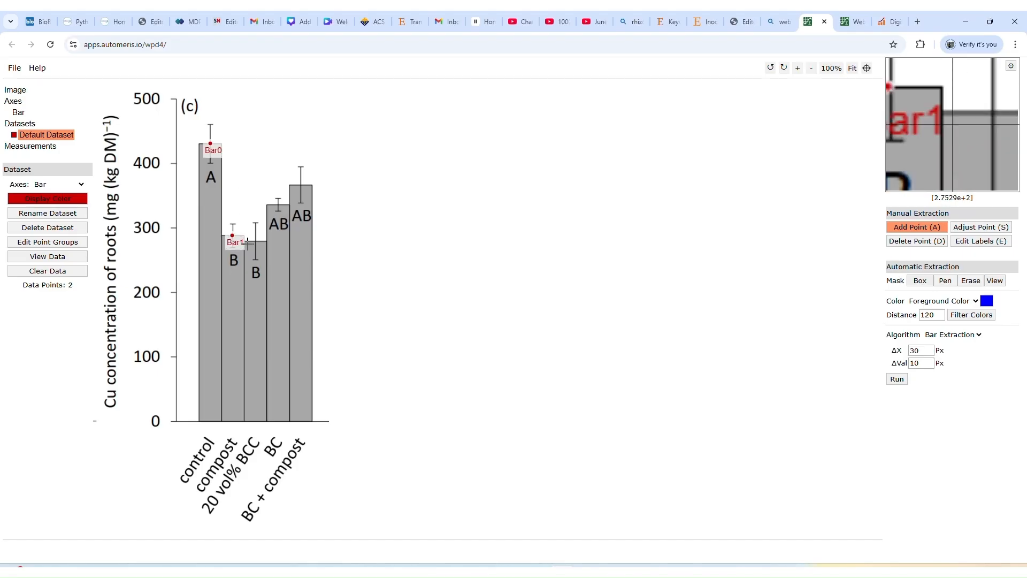
{"action": "left_click", "coordinate": [256, 242]}
{"action": "left_click", "coordinate": [278, 206]}
{"action": "left_click", "coordinate": [301, 184]}
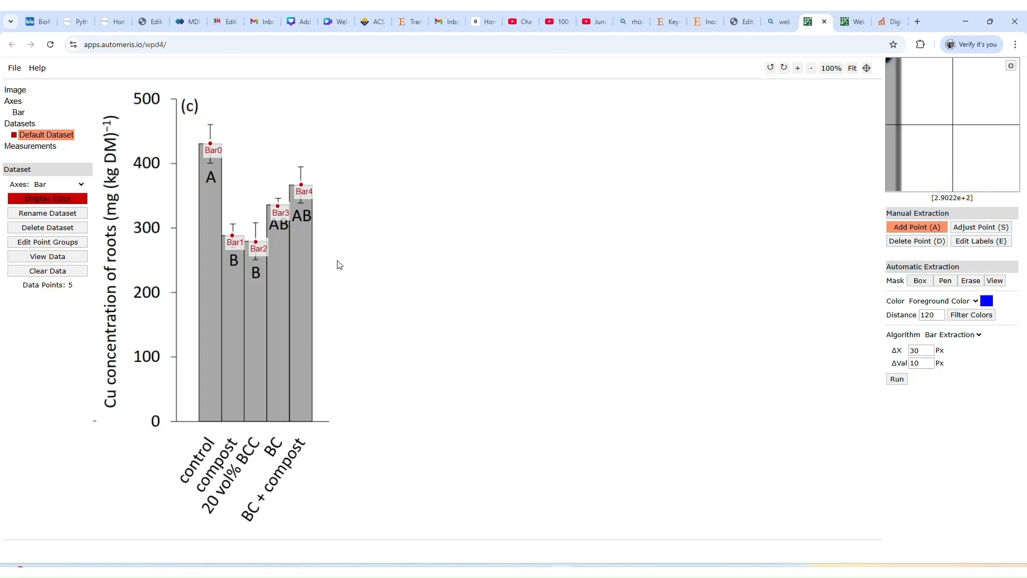
Copy the acquired bar data, switch to Excel, and paste it into cell B2 of a new worksheet.
{"action": "left_click", "coordinate": [78, 256]}
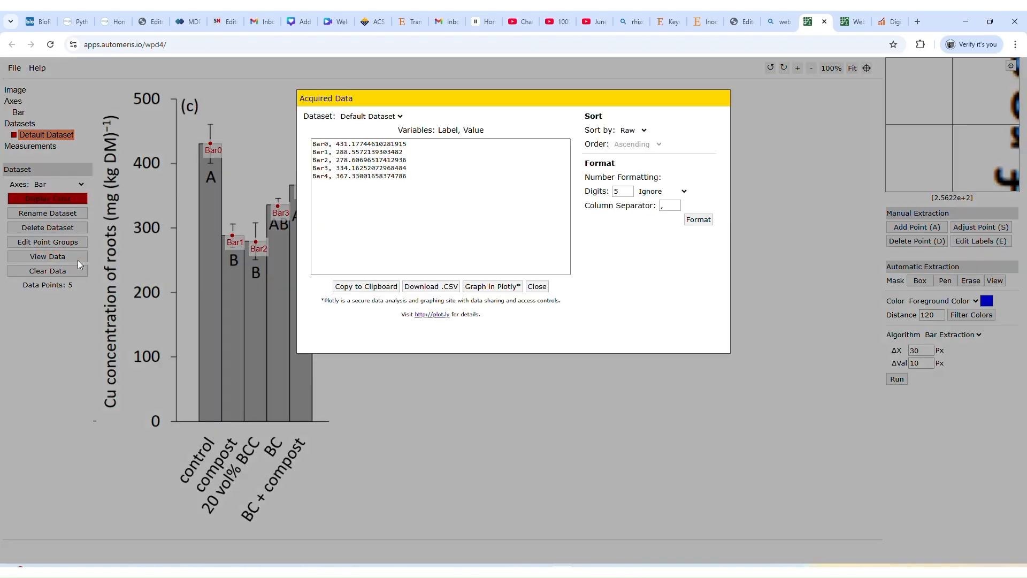
{"action": "left_click", "coordinate": [376, 289]}
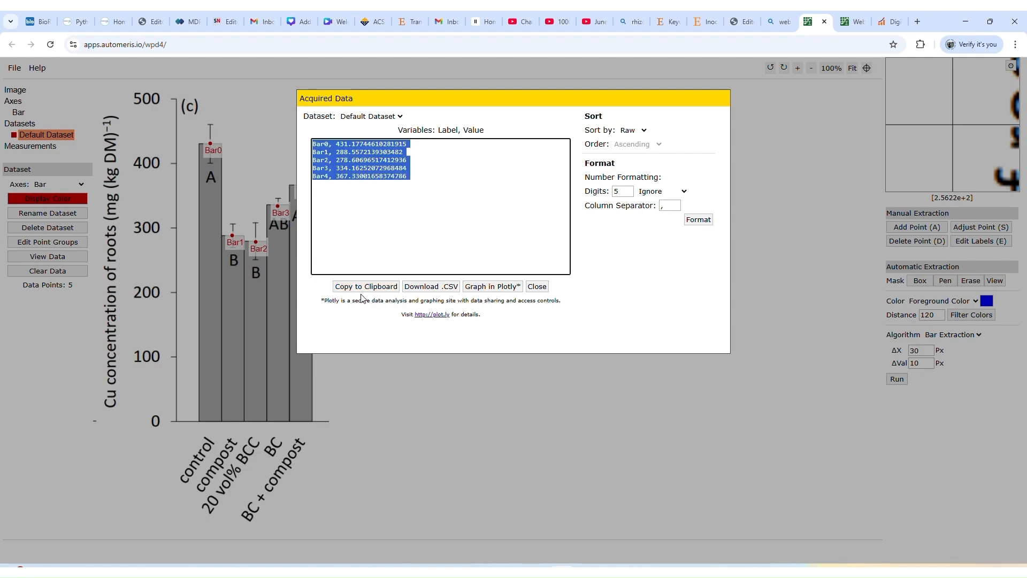
{"action": "left_click", "coordinate": [561, 571]}
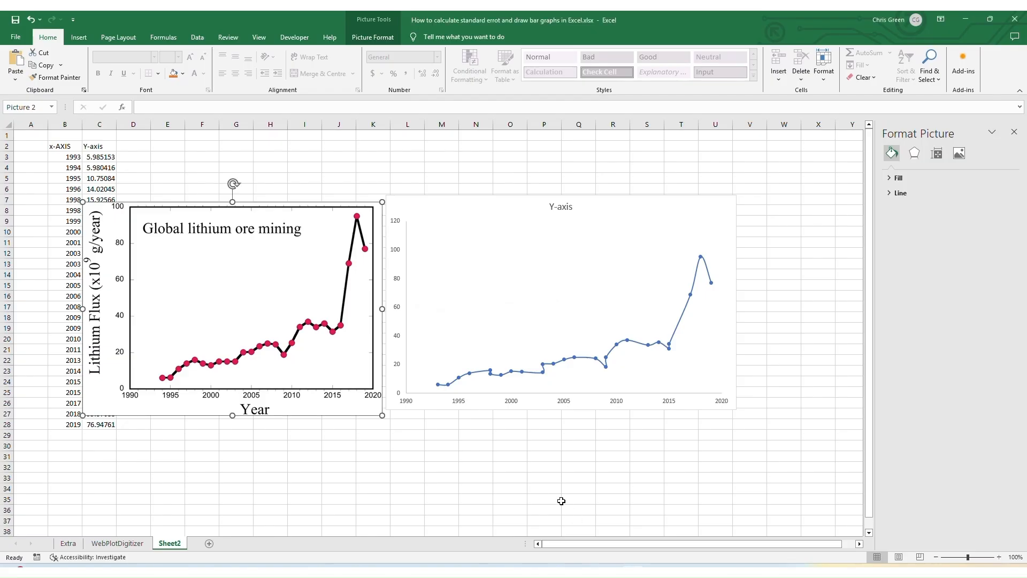
{"action": "left_click", "coordinate": [209, 543]}
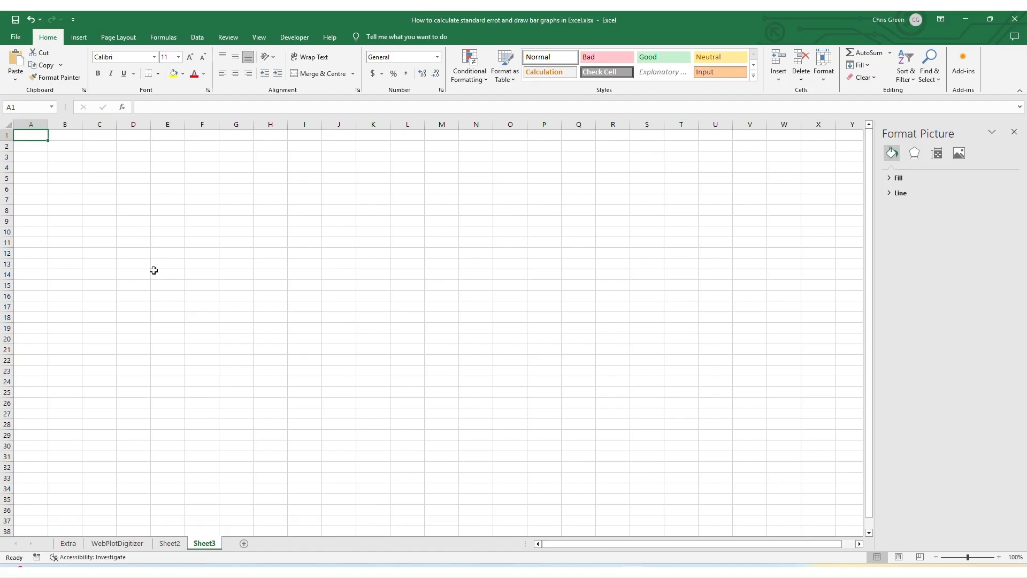
{"action": "left_click_drag", "start_coordinate": [61, 175], "coordinate": [65, 169]}
{"action": "left_click", "coordinate": [75, 156]}
{"action": "left_click", "coordinate": [74, 147]}
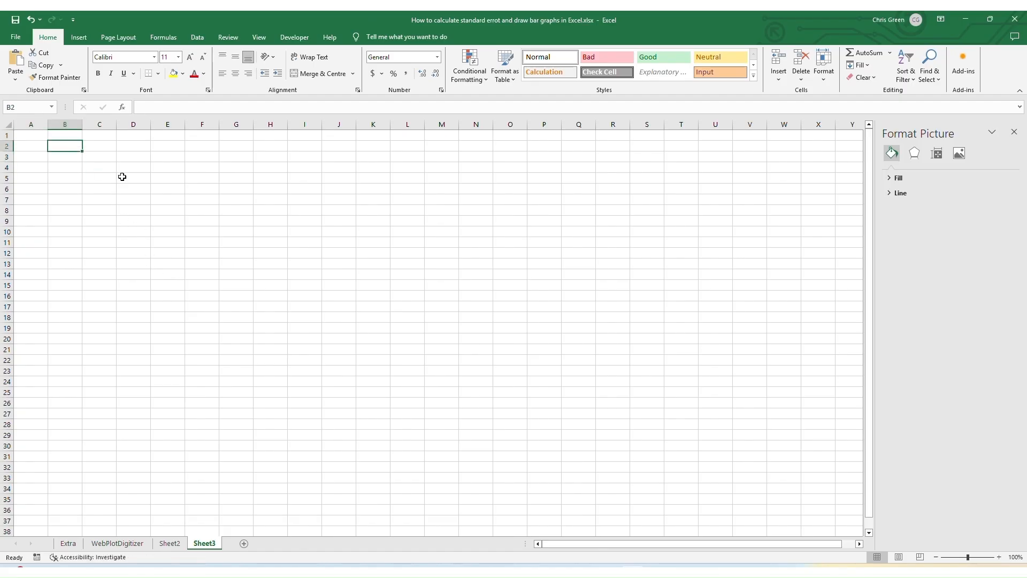
{"action": "key", "text": "ctrl+v"}
{"action": "left_click", "coordinate": [197, 217]}
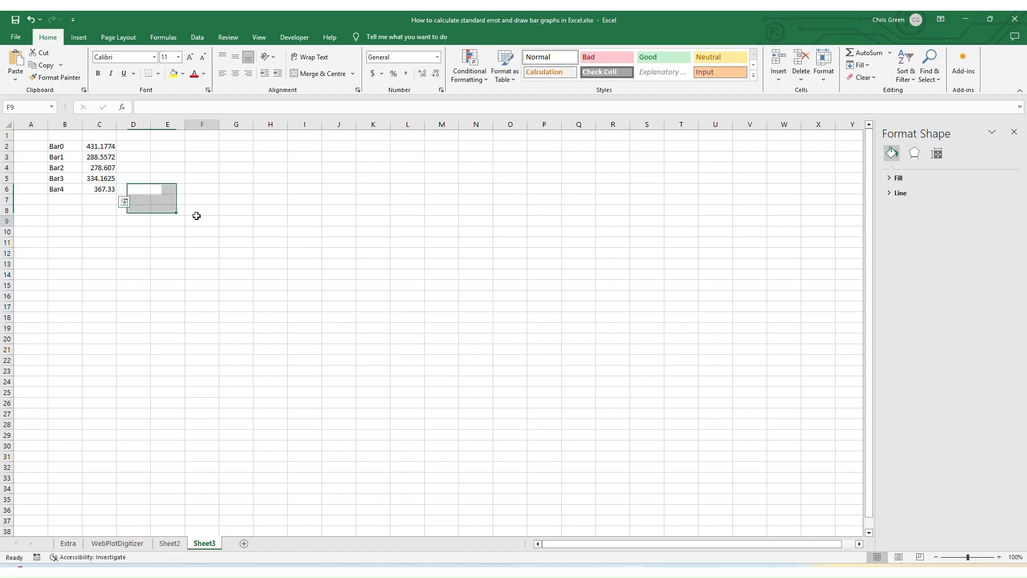
Insert a 2D clustered column chart from cells B2:C6 and remove its major gridlines.
{"action": "left_click_drag", "start_coordinate": [70, 147], "coordinate": [94, 191]}
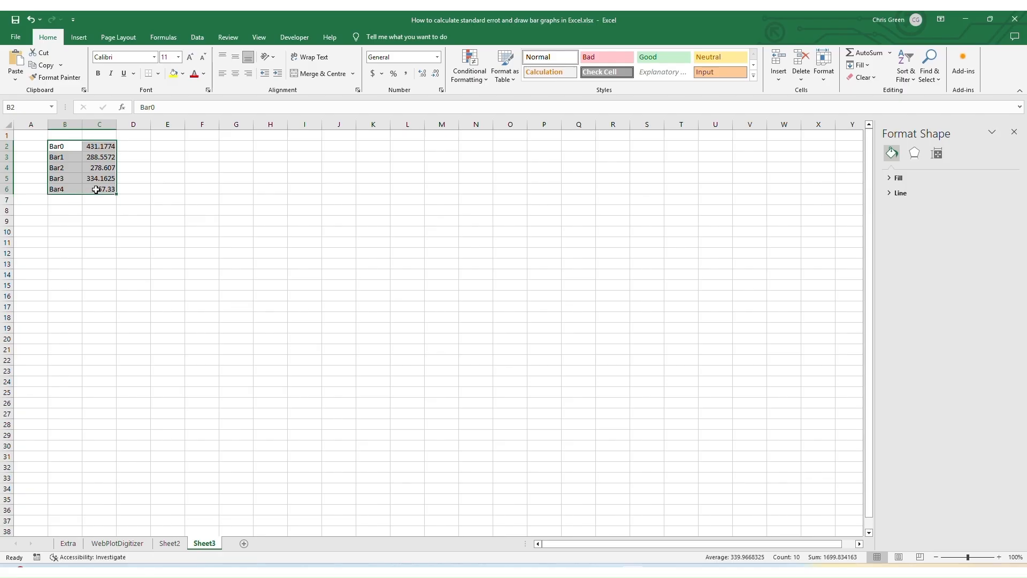
{"action": "left_click", "coordinate": [79, 37]}
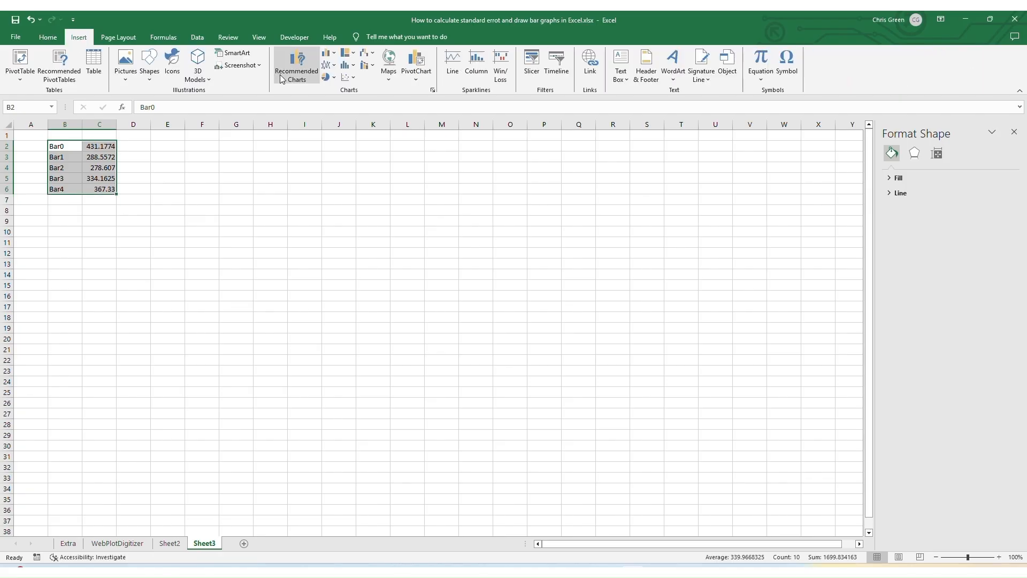
{"action": "left_click", "coordinate": [328, 52]}
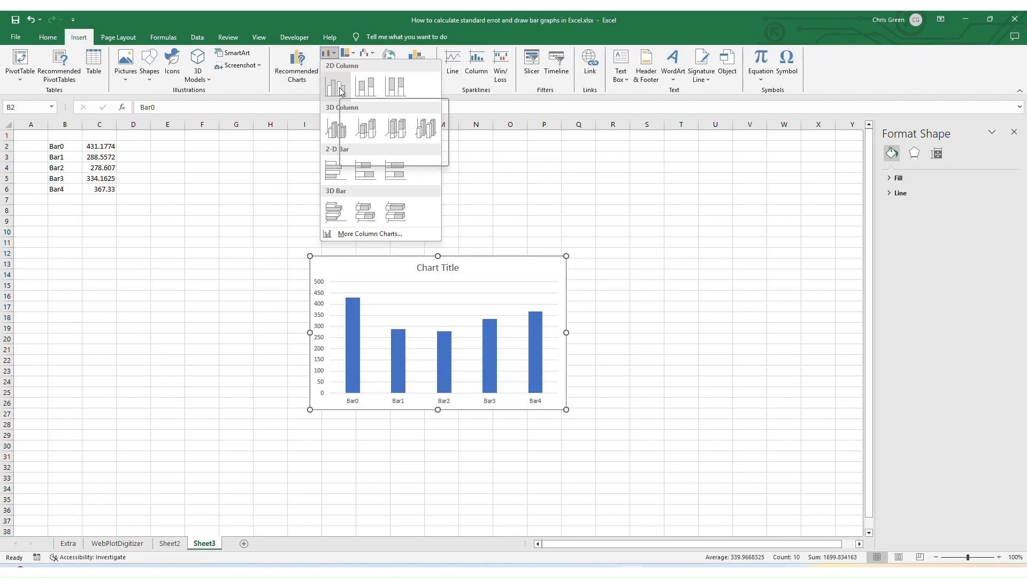
{"action": "left_click", "coordinate": [339, 91]}
{"action": "left_click", "coordinate": [484, 295]}
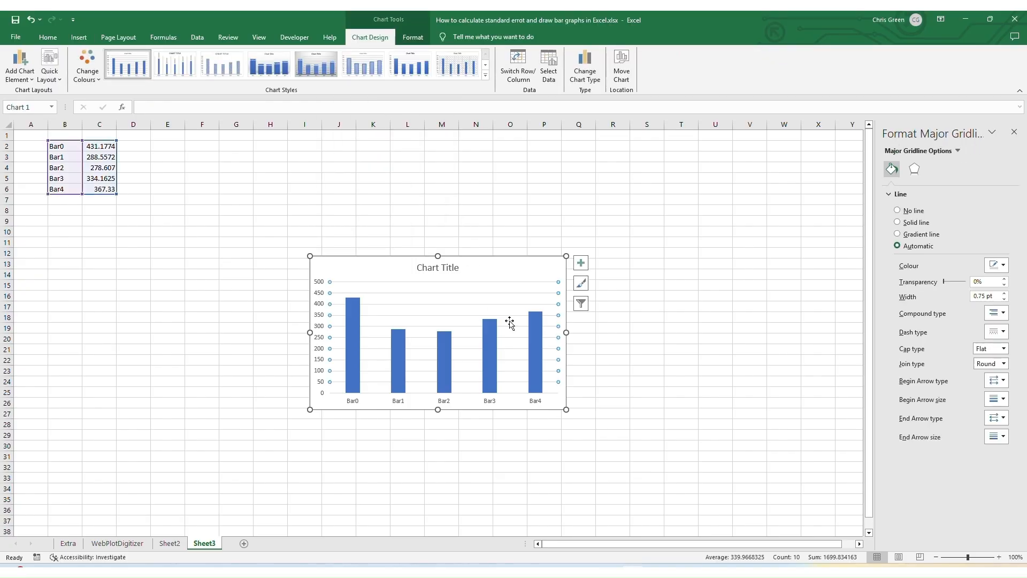
{"action": "left_click", "coordinate": [560, 402]}
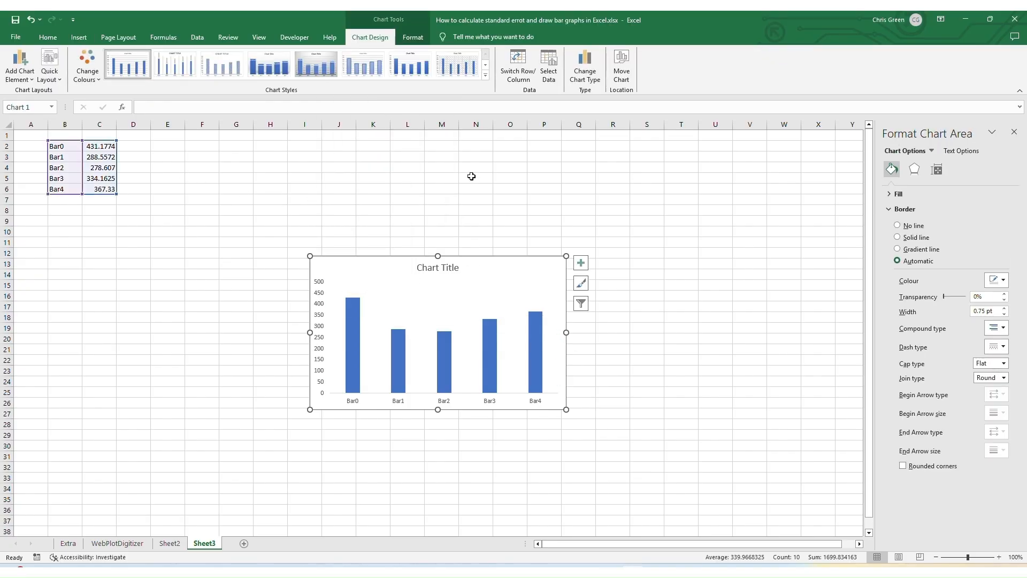